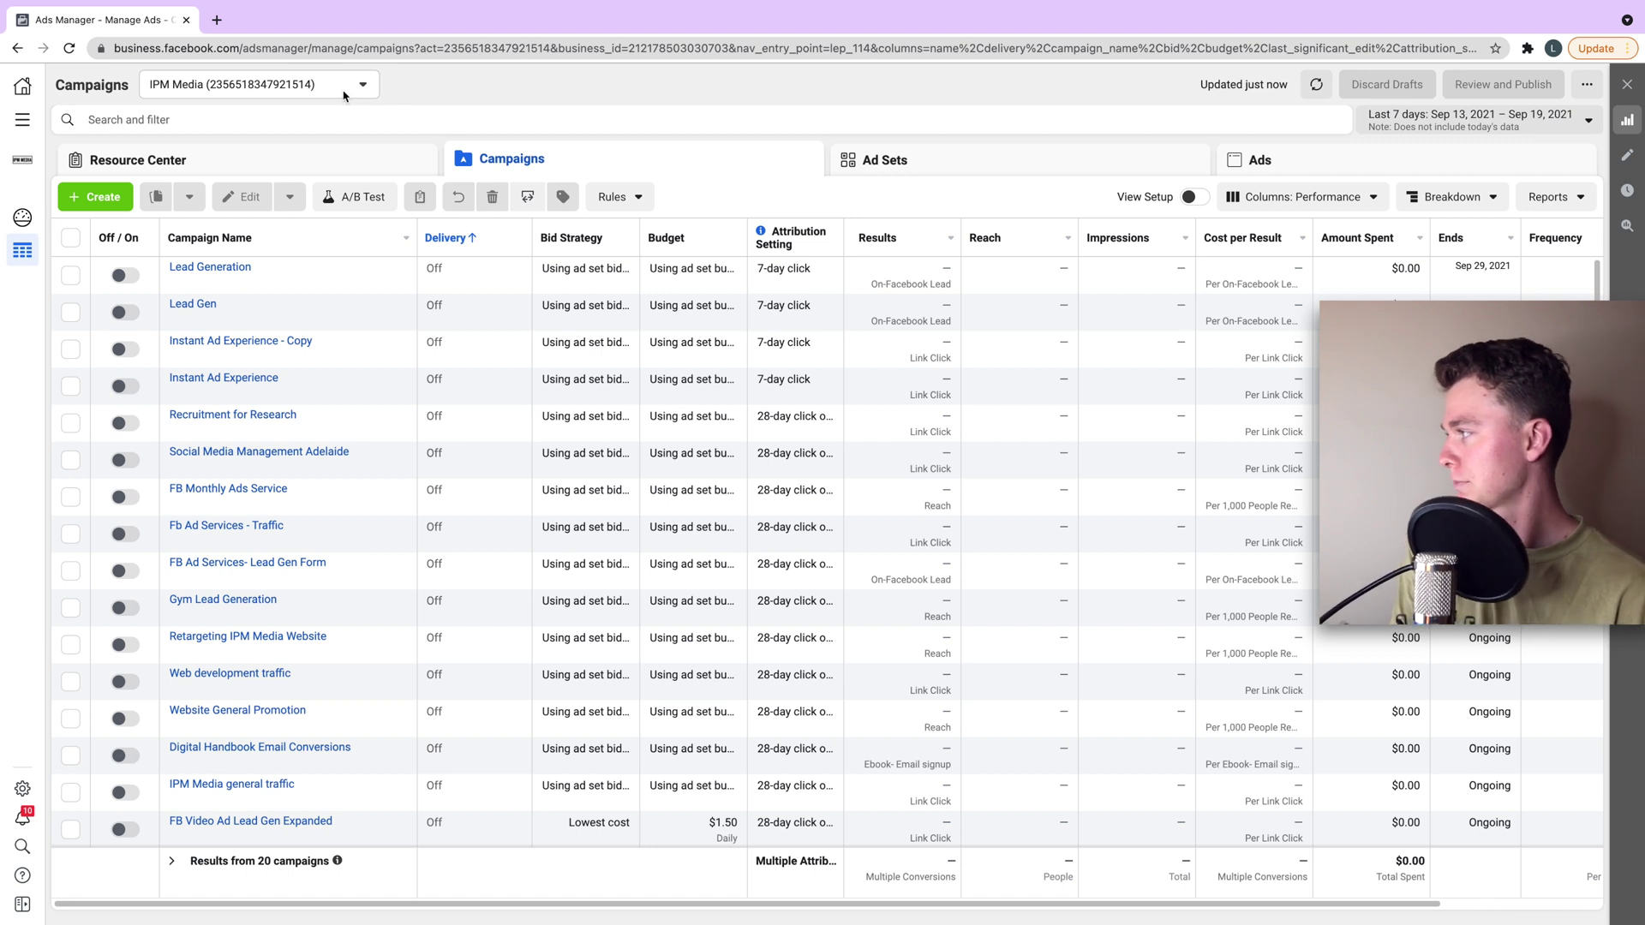
- Create a new campaign named New Reach Campaign with the Reach objective
left_click(125, 201)
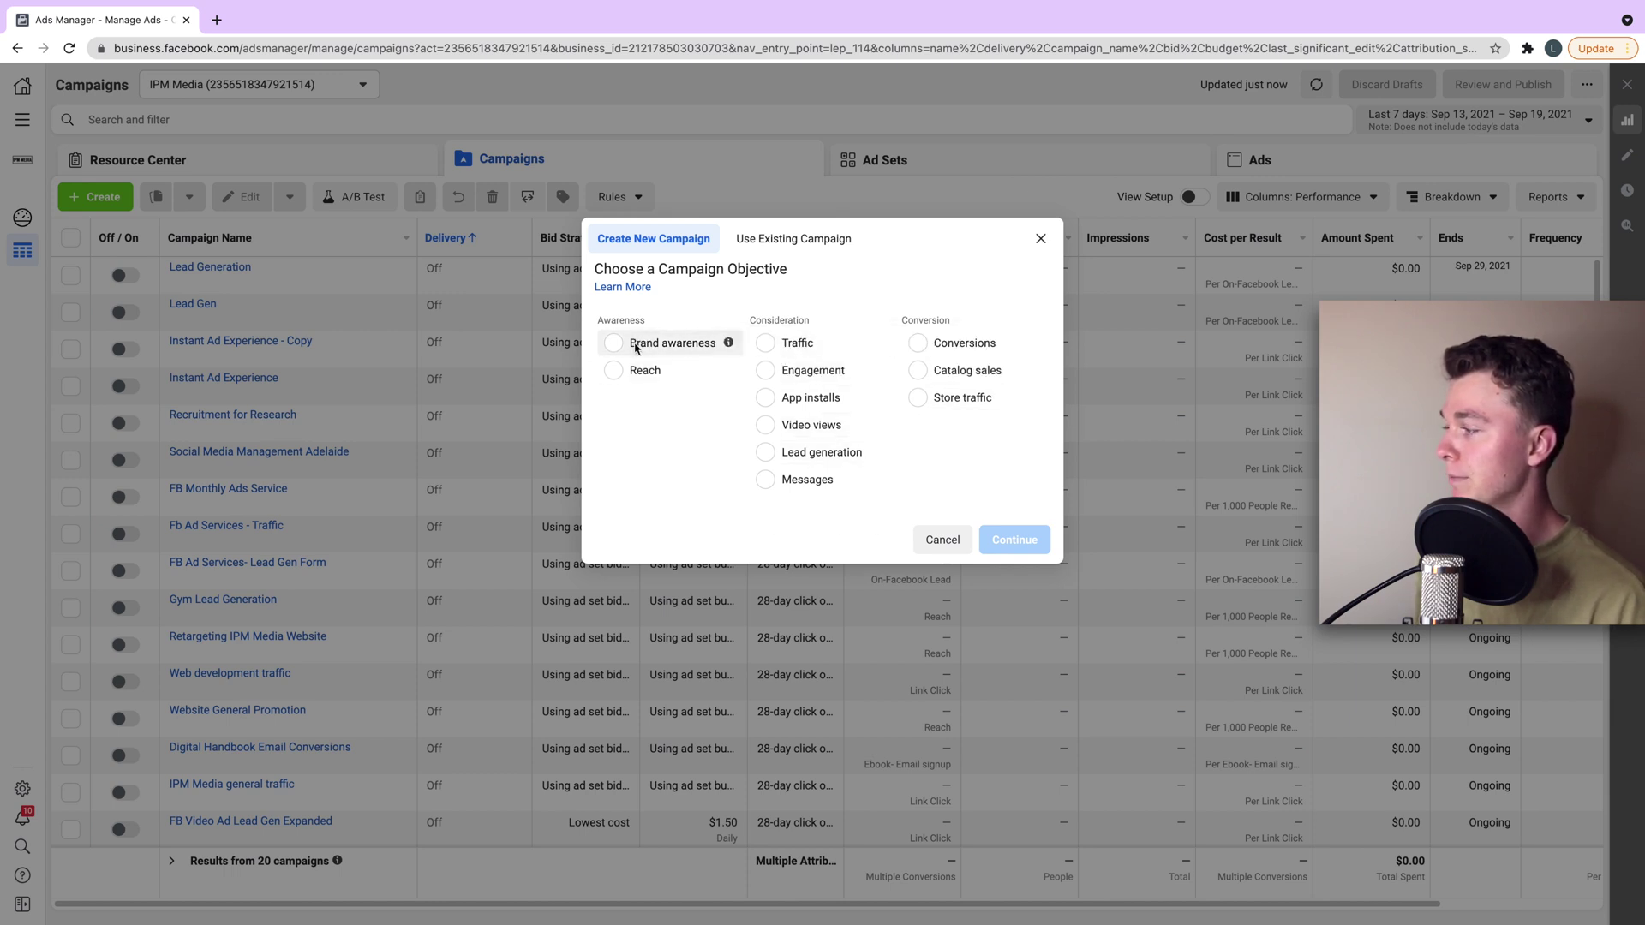
left_click(643, 369)
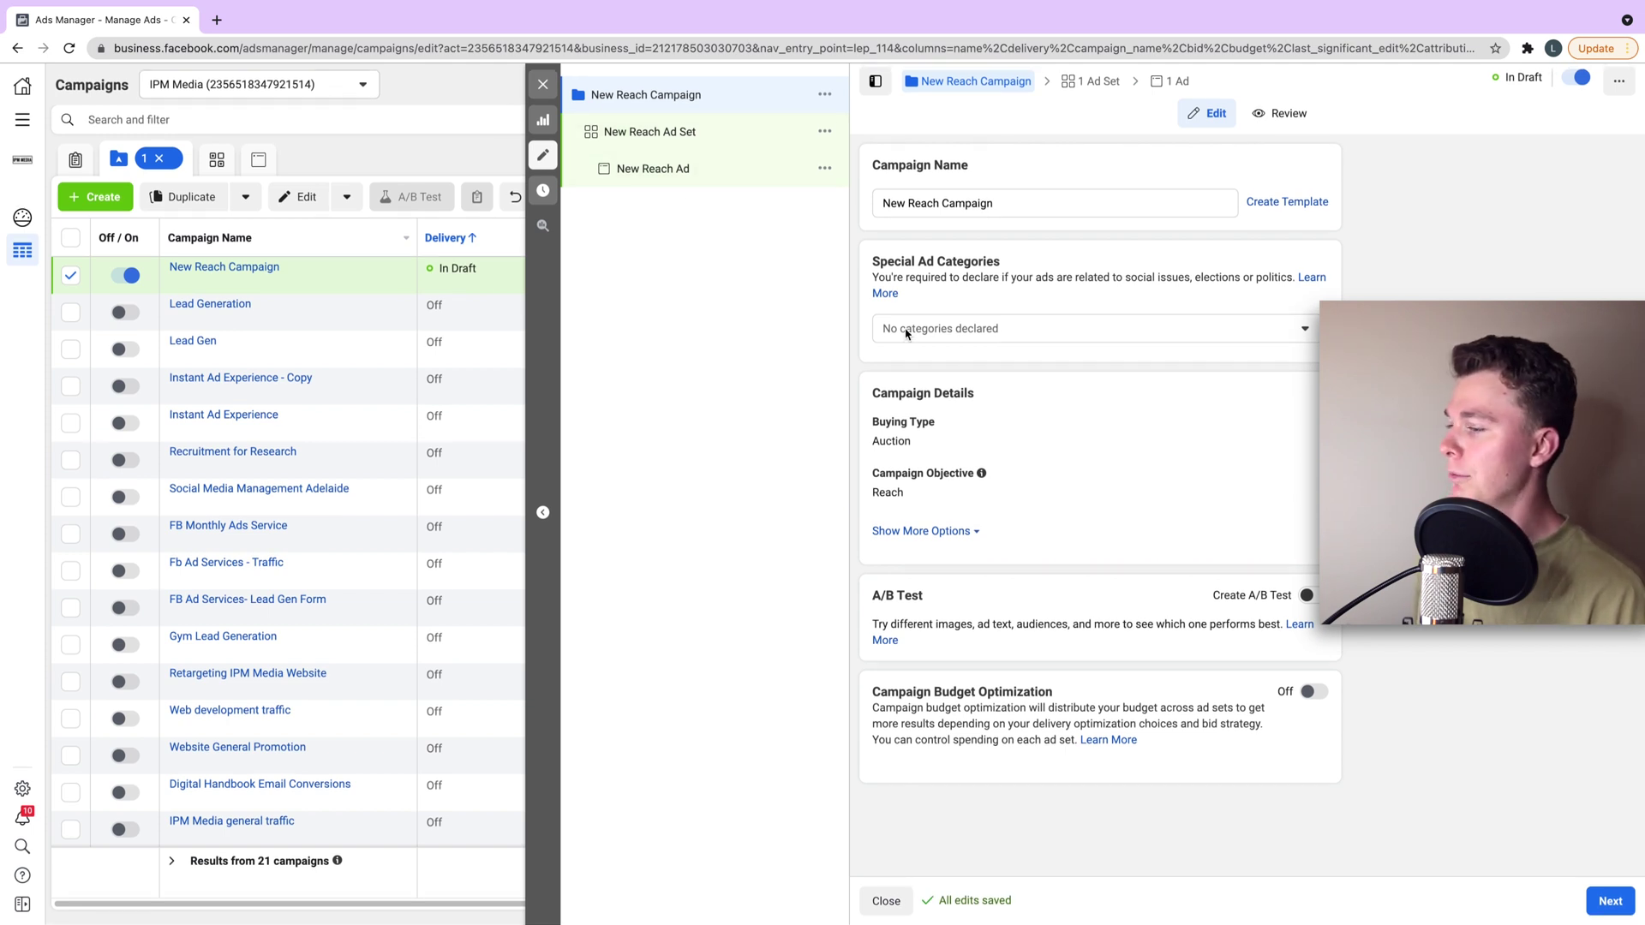
- Switch the New Reach Ad Set to manual placements: Instagram Feed, Explore, Stories and IGTV
left_click(735, 137)
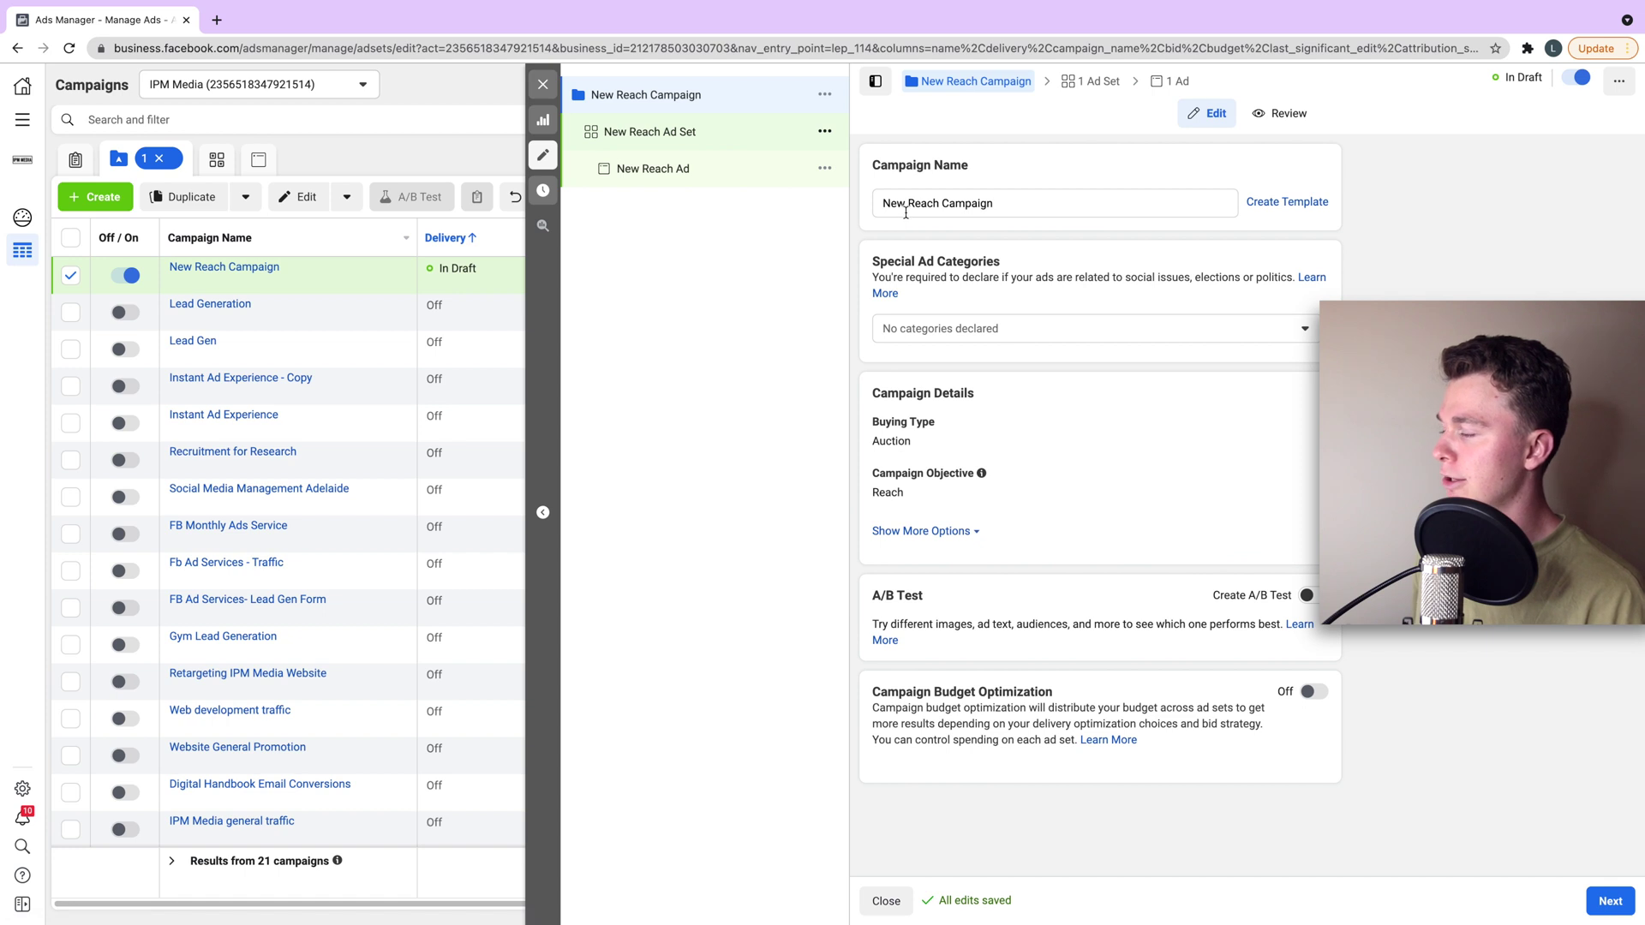
scroll(955, 265, "down", 2)
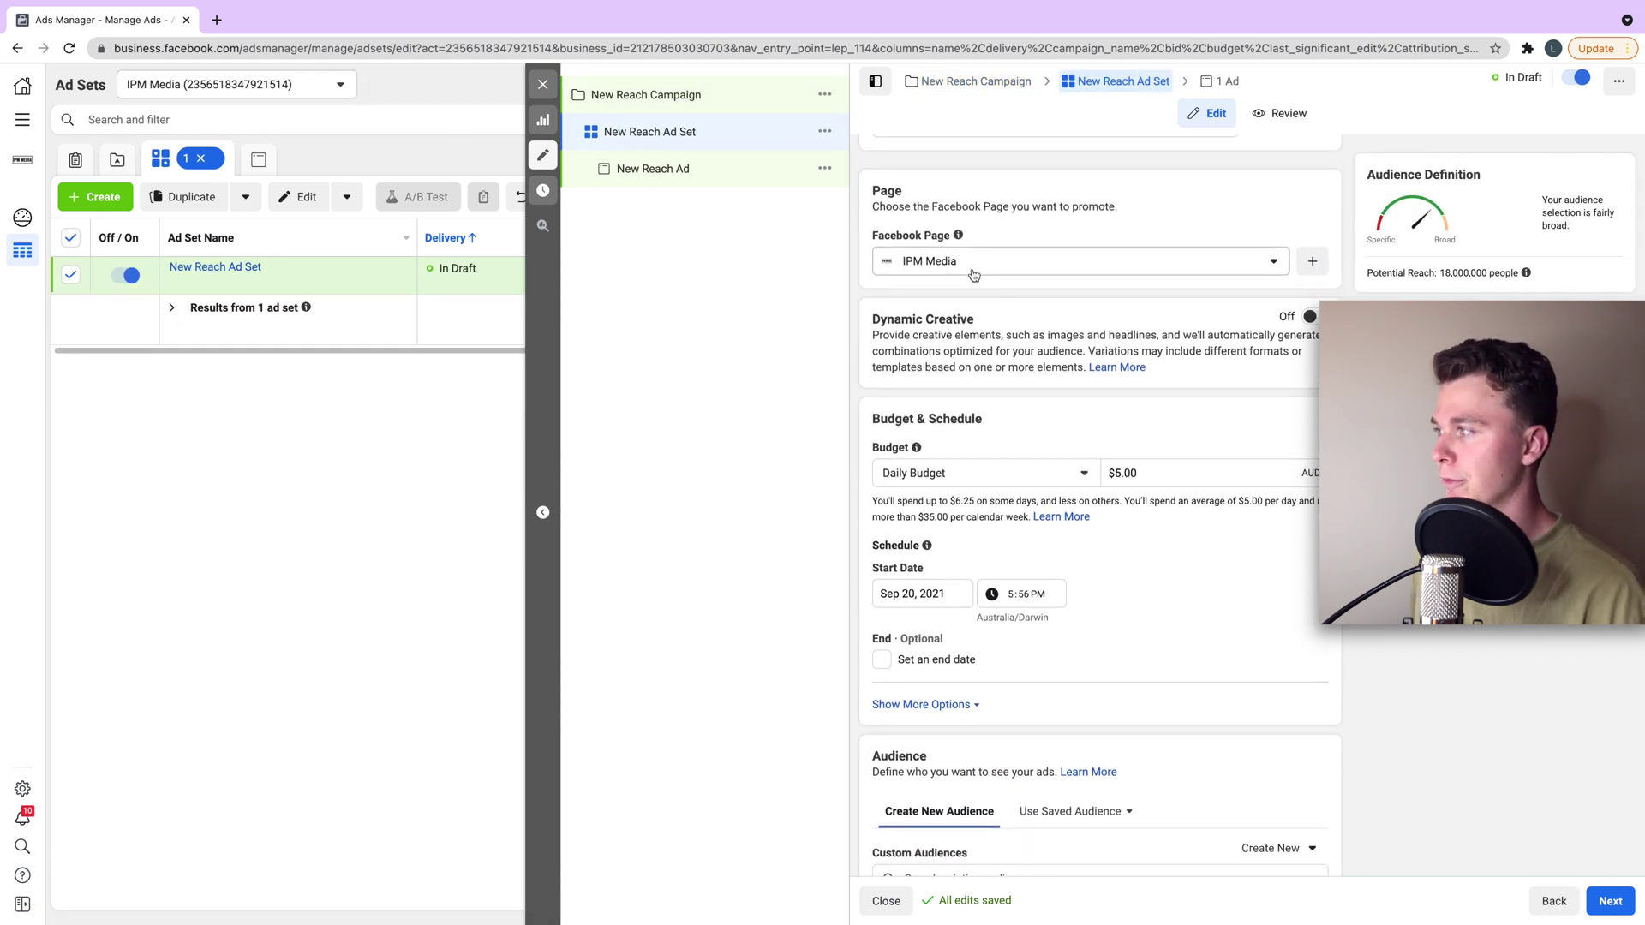
scroll(972, 274, "down", 1)
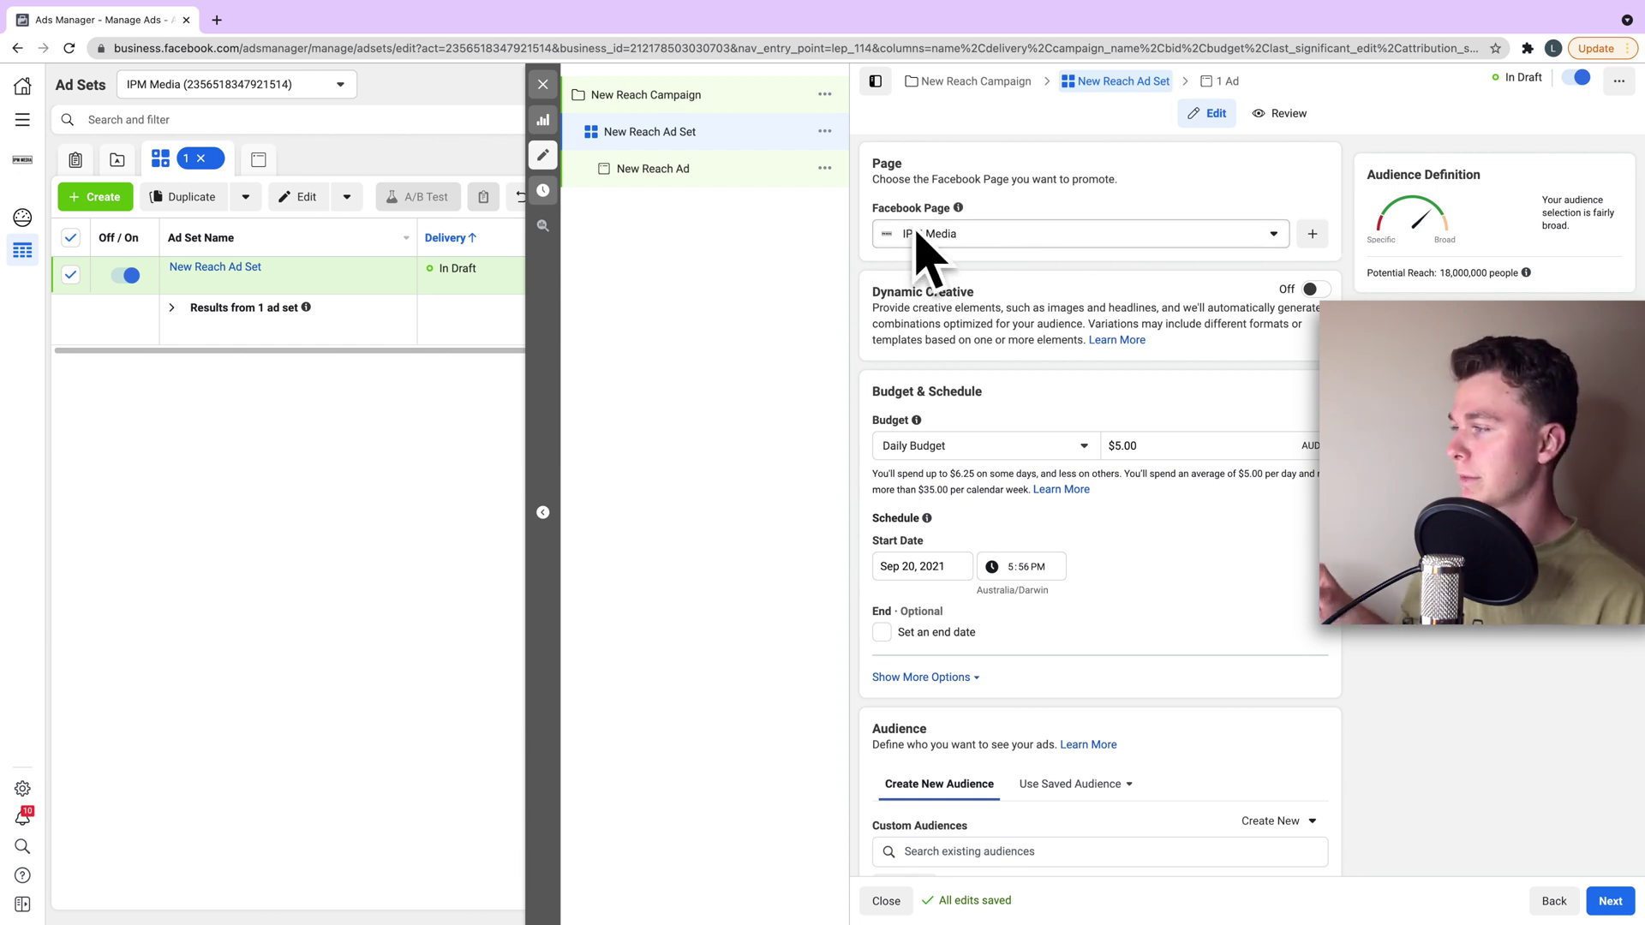
scroll(964, 284, "down", 1)
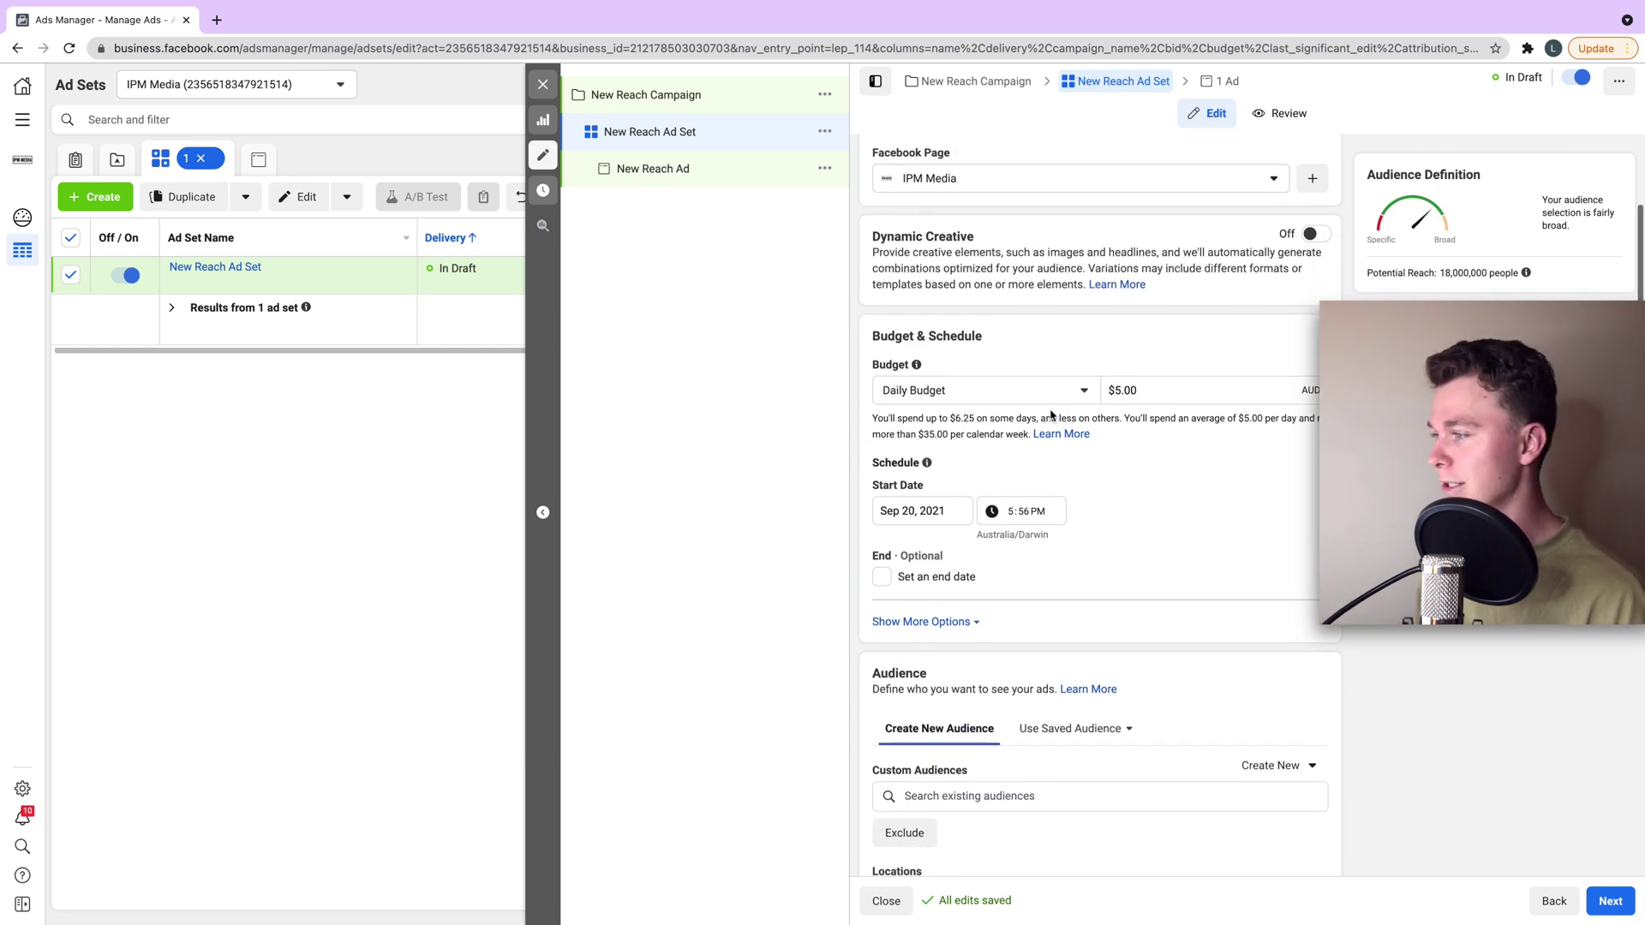
scroll(1047, 386, "down", 2)
scroll(1047, 311, "down", 2)
scroll(999, 423, "down", 1)
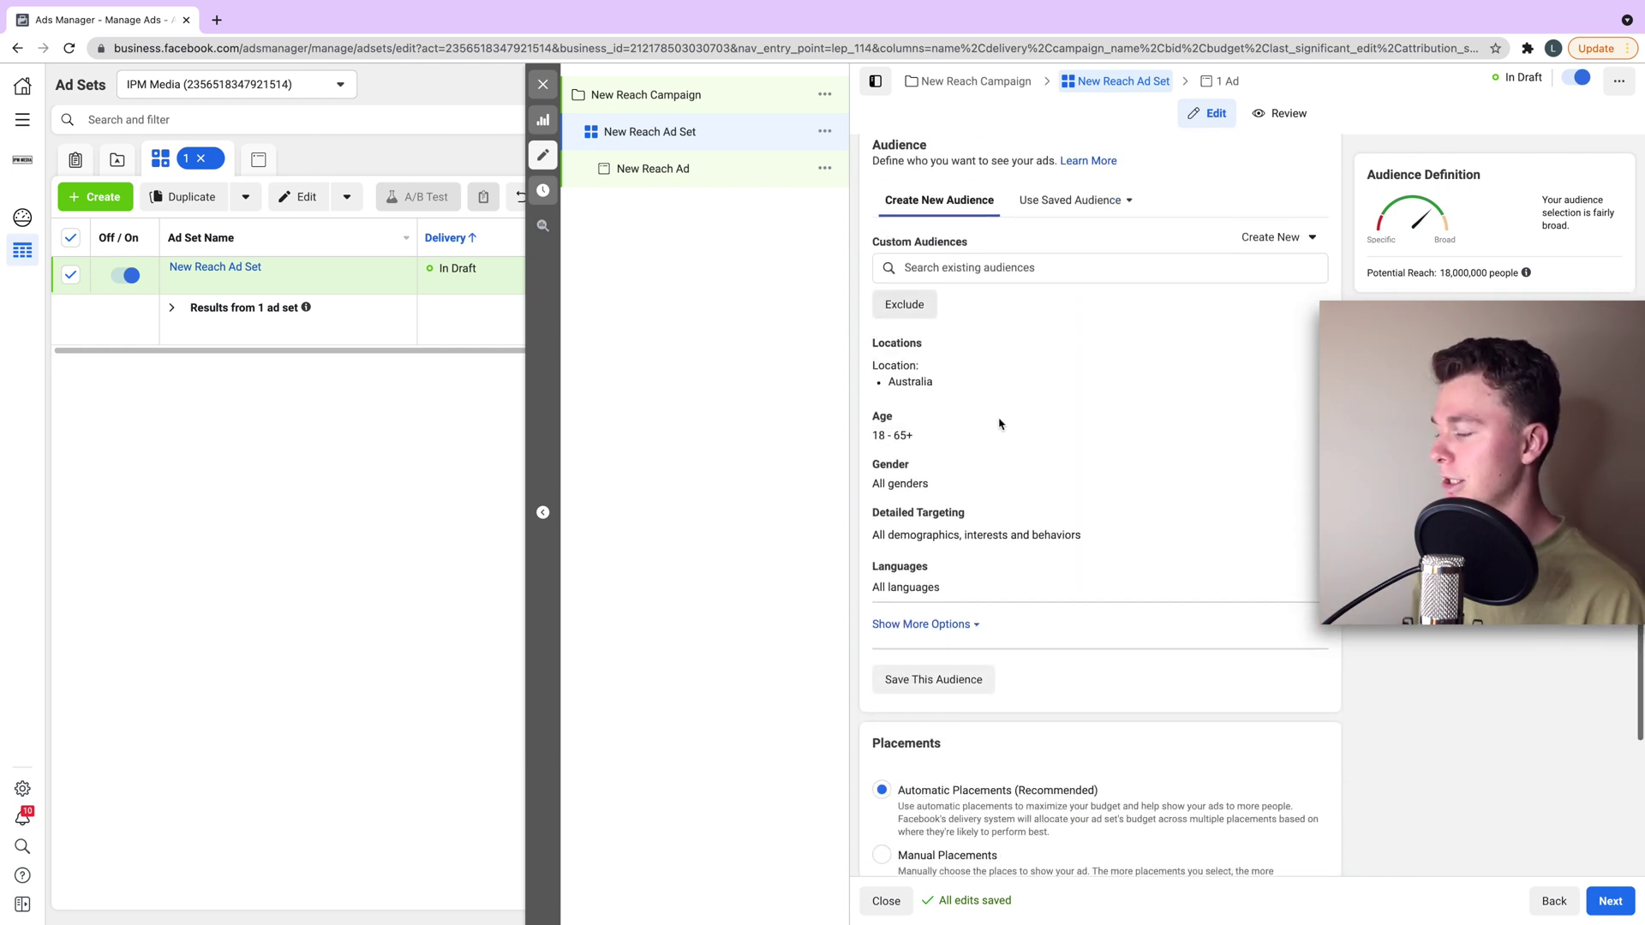
scroll(977, 405, "down", 2)
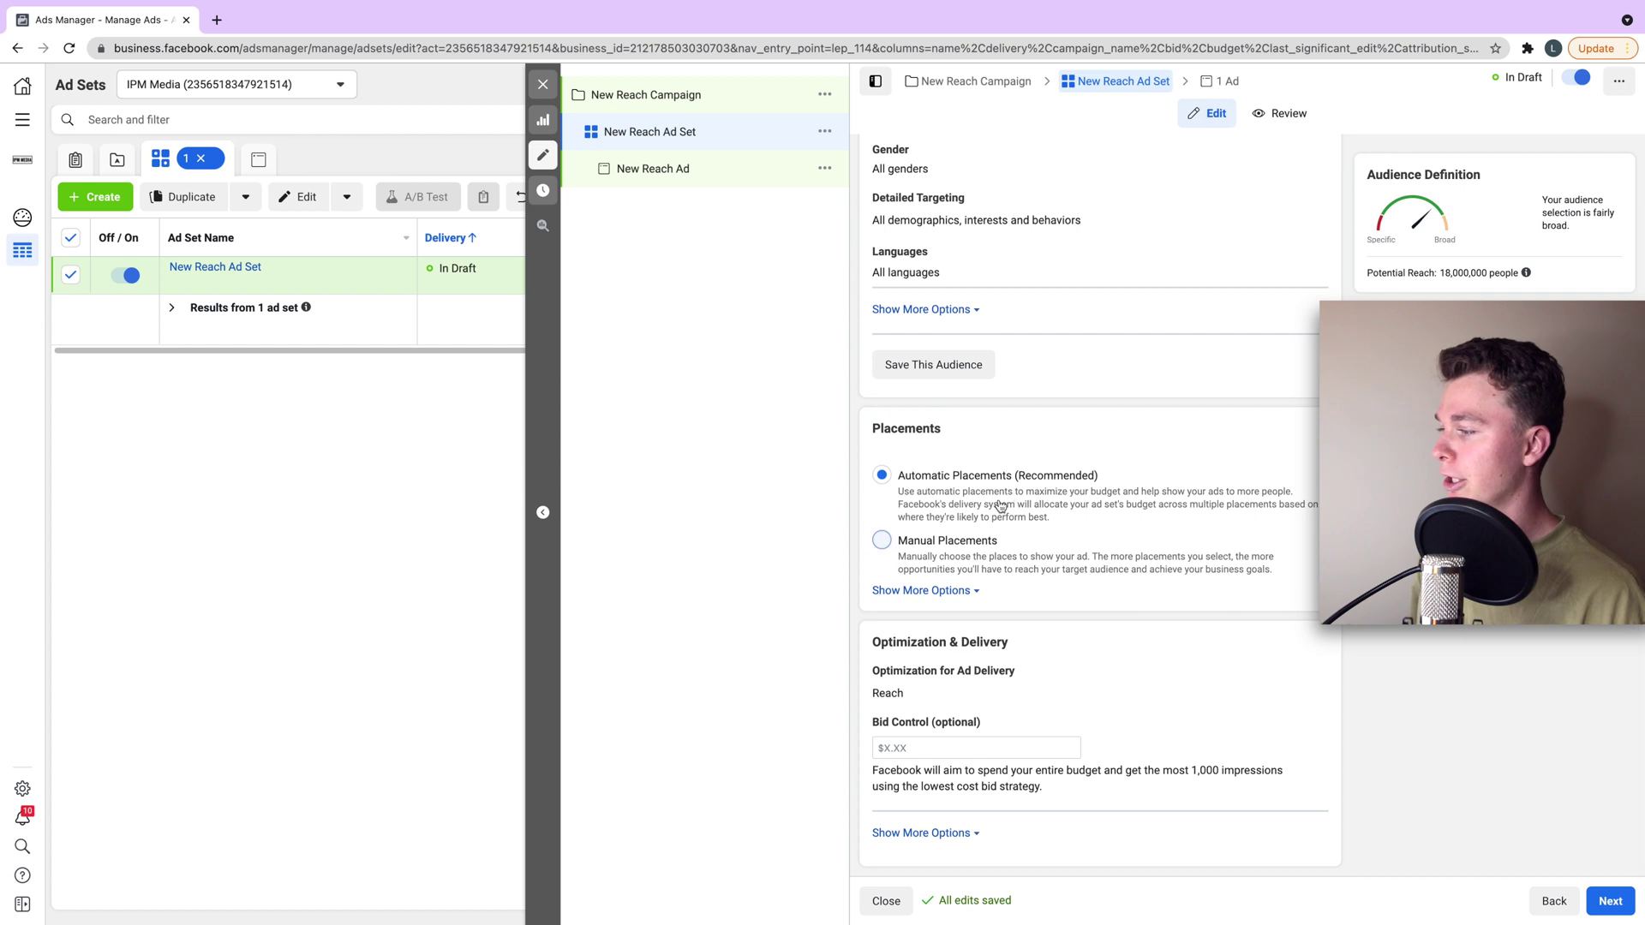
left_click(961, 556)
scroll(963, 566, "down", 2)
scroll(964, 558, "down", 1)
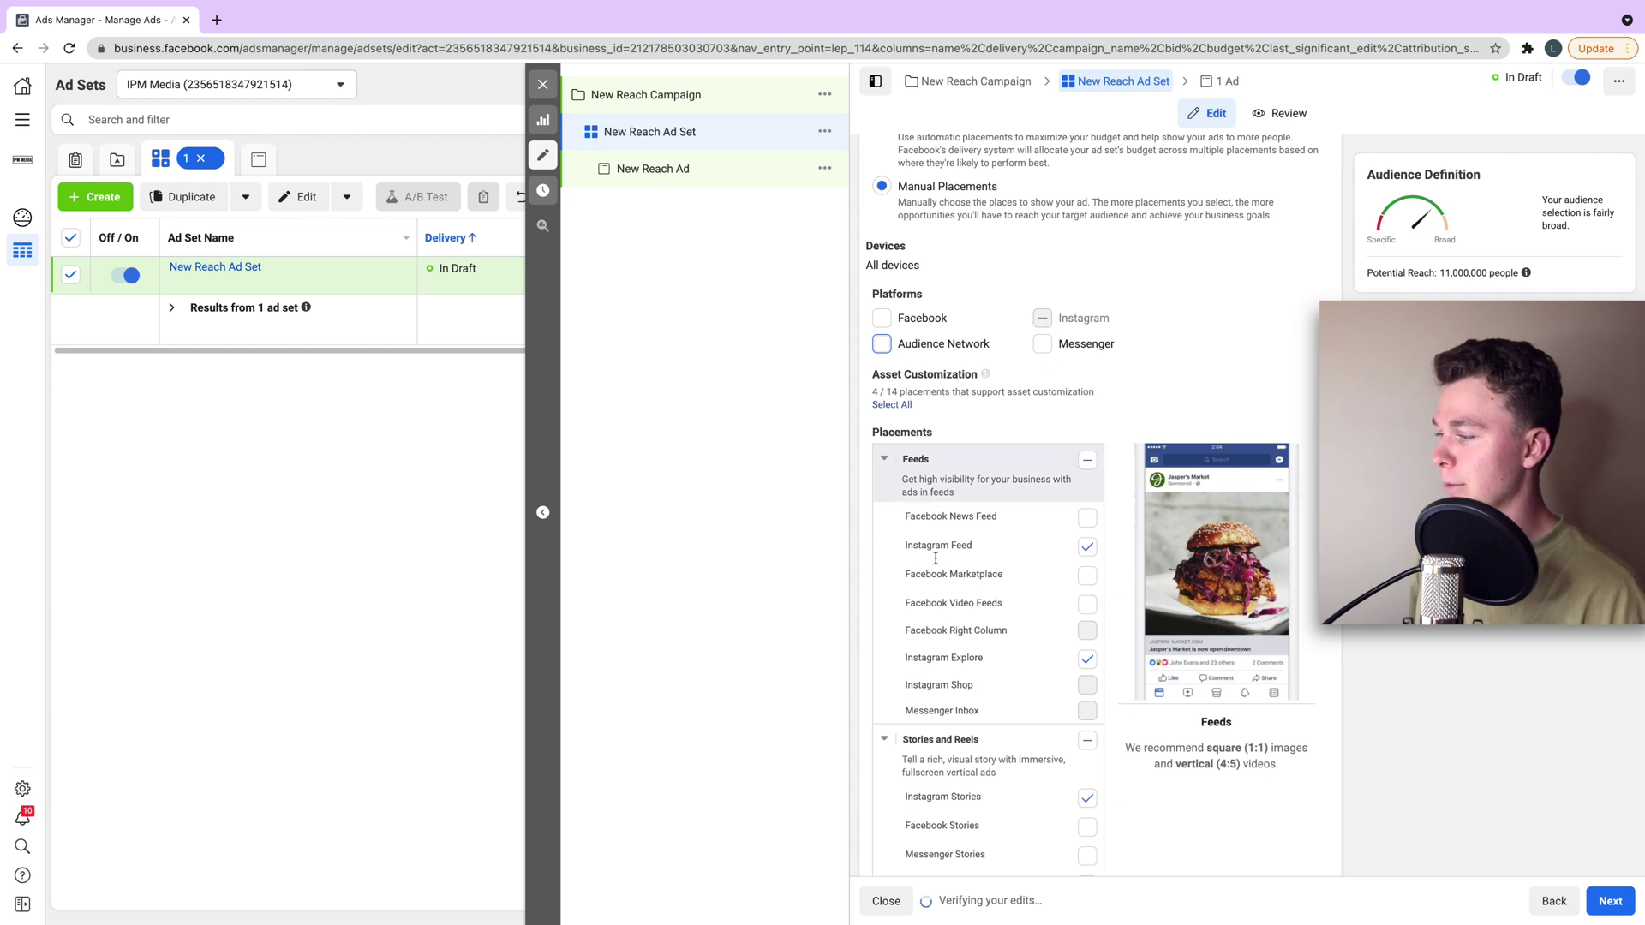
scroll(1015, 411, "down", 1)
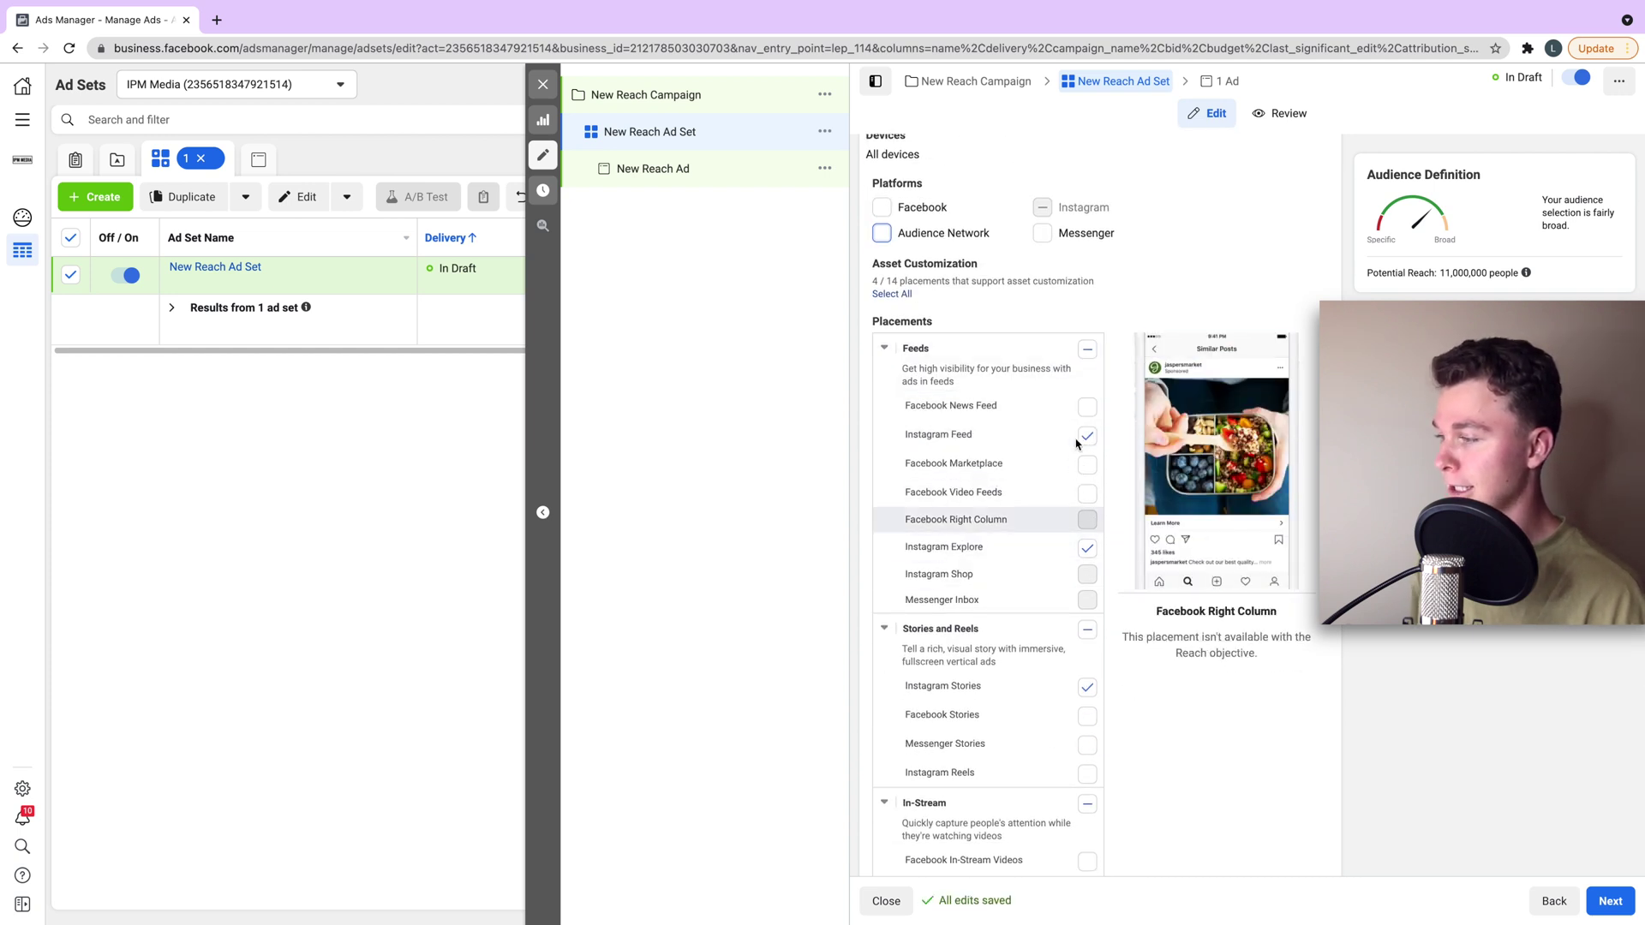
scroll(1072, 434, "down", 1)
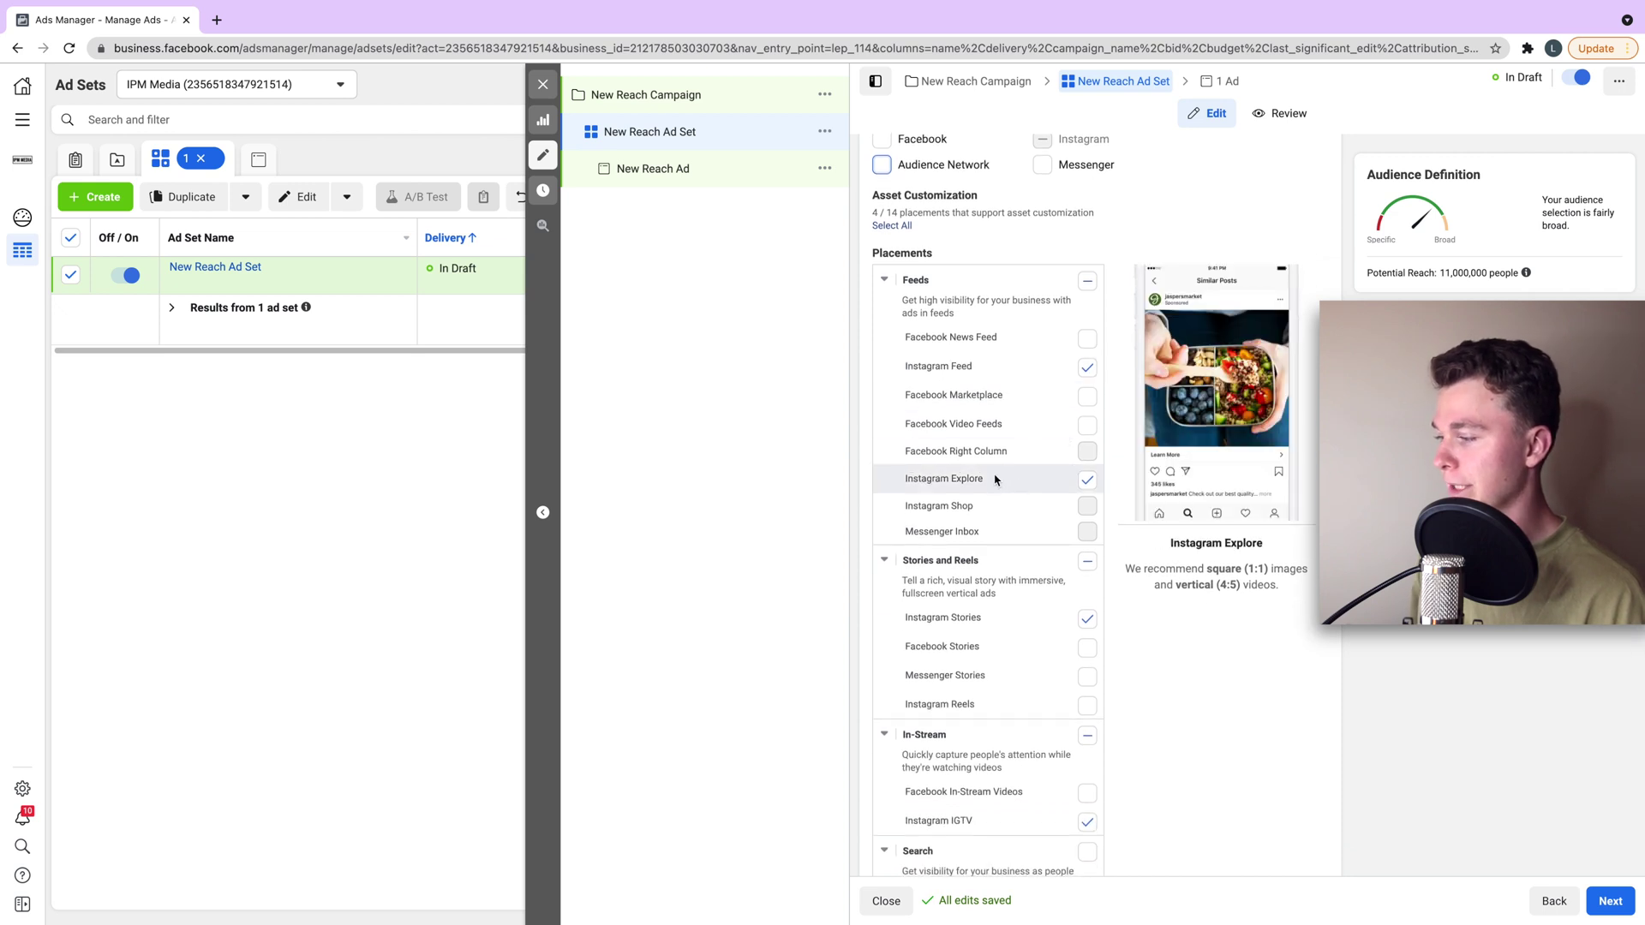
scroll(995, 478, "down", 1)
scroll(1027, 530, "down", 2)
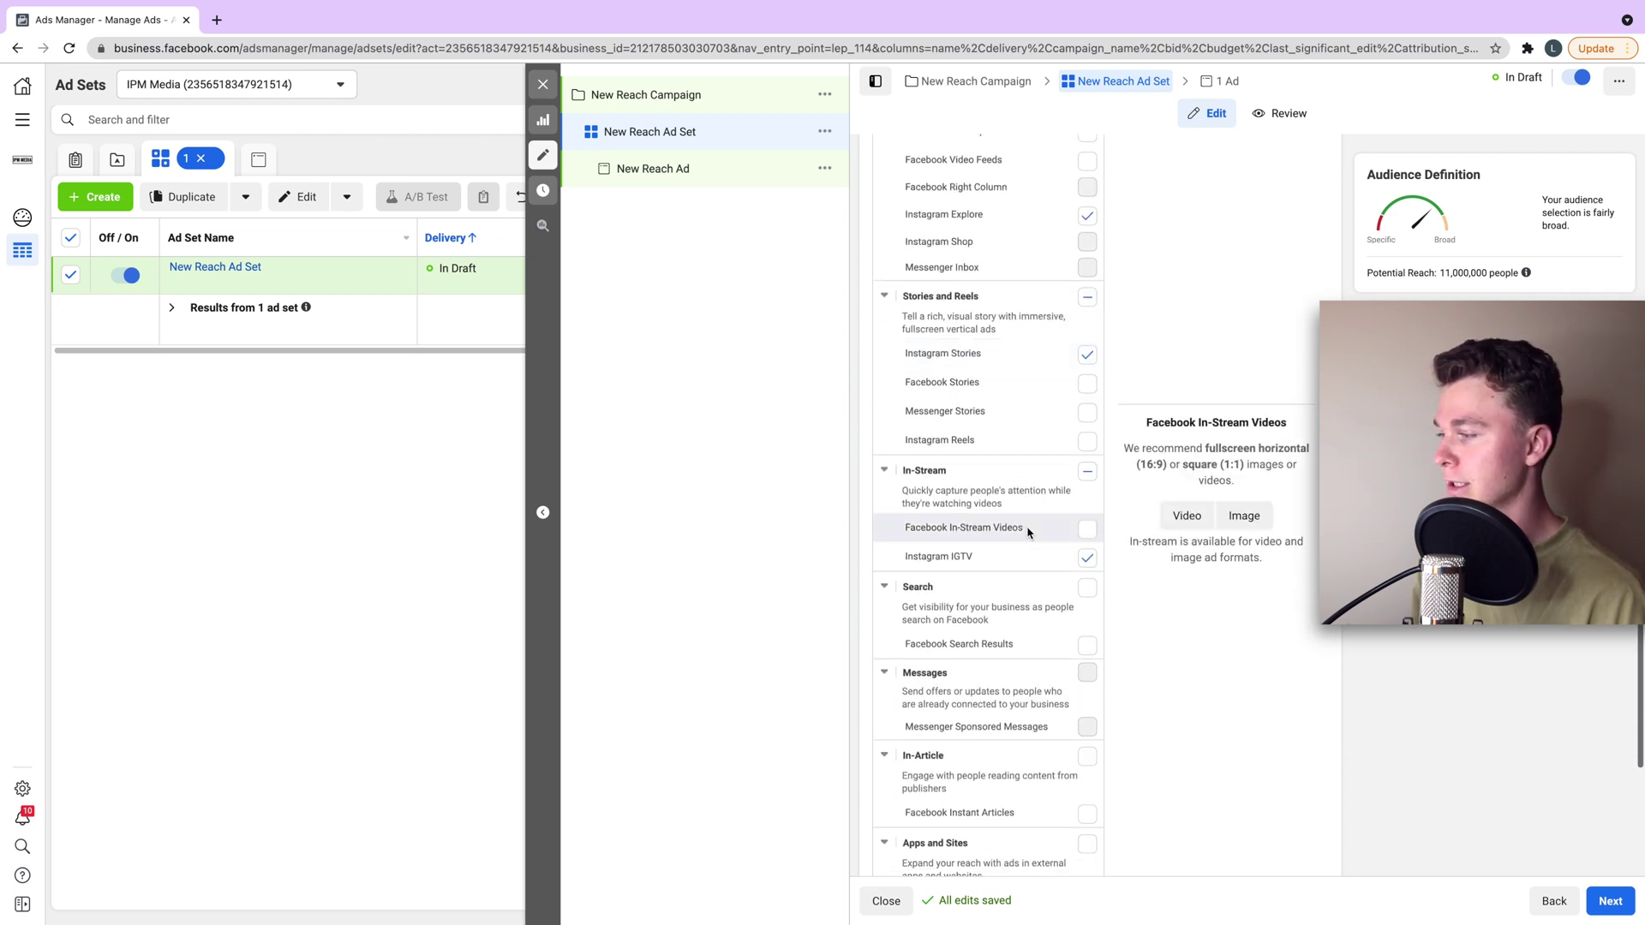
scroll(1034, 552, "down", 1)
scroll(1025, 539, "down", 2)
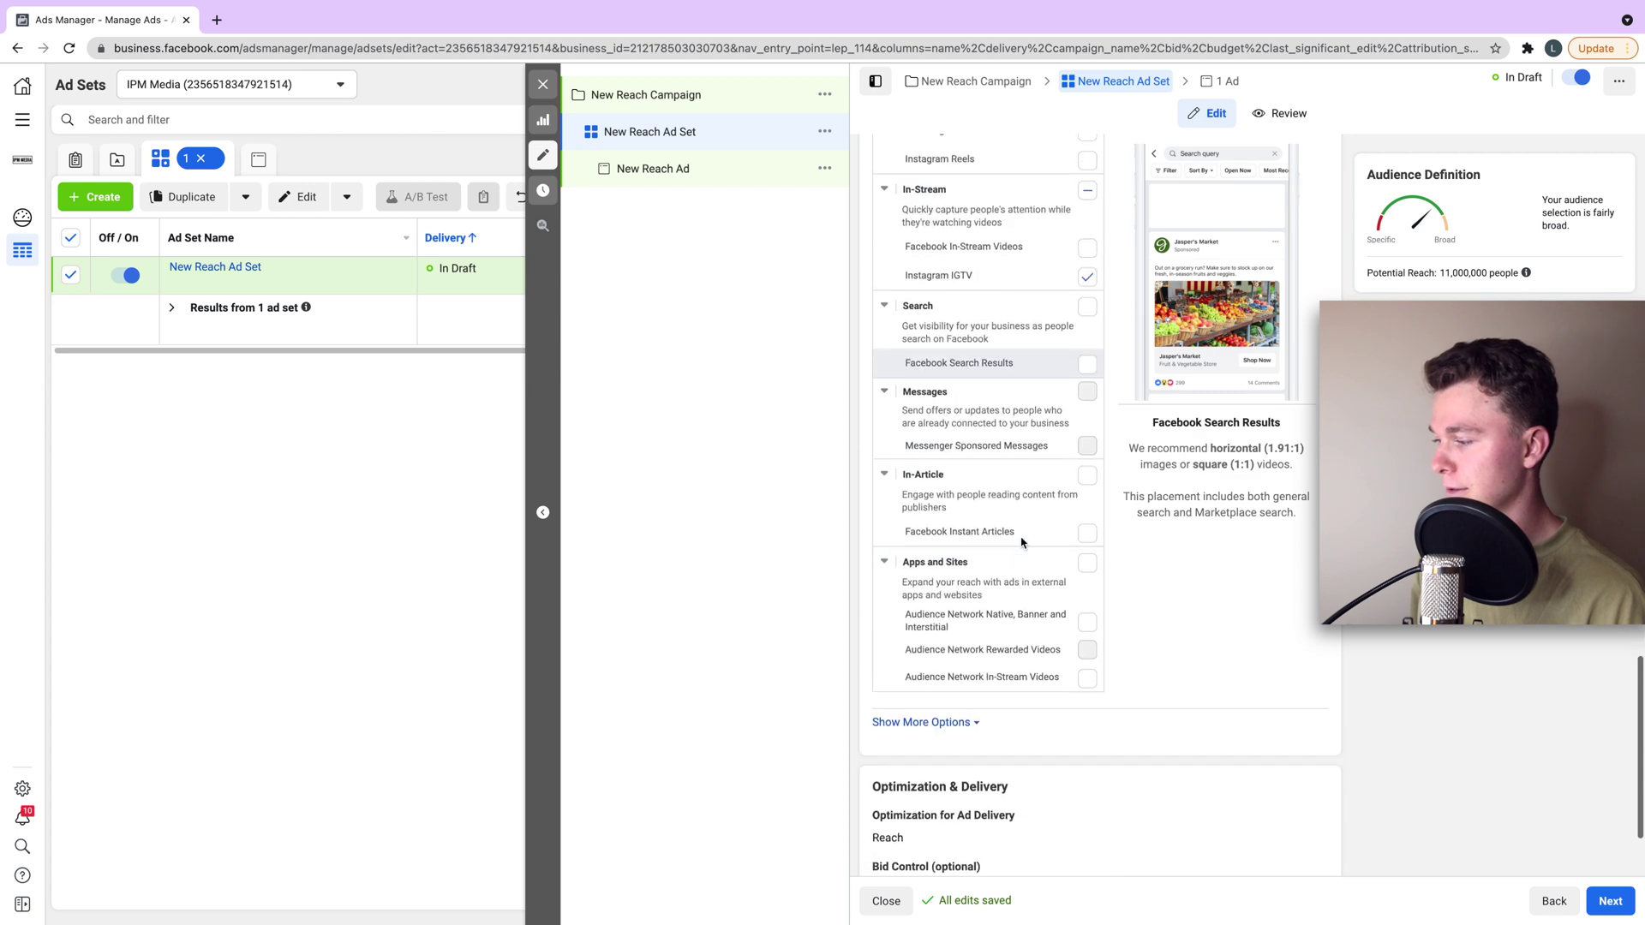
scroll(969, 537, "up", 7)
scroll(959, 529, "up", 3)
scroll(962, 532, "up", 10)
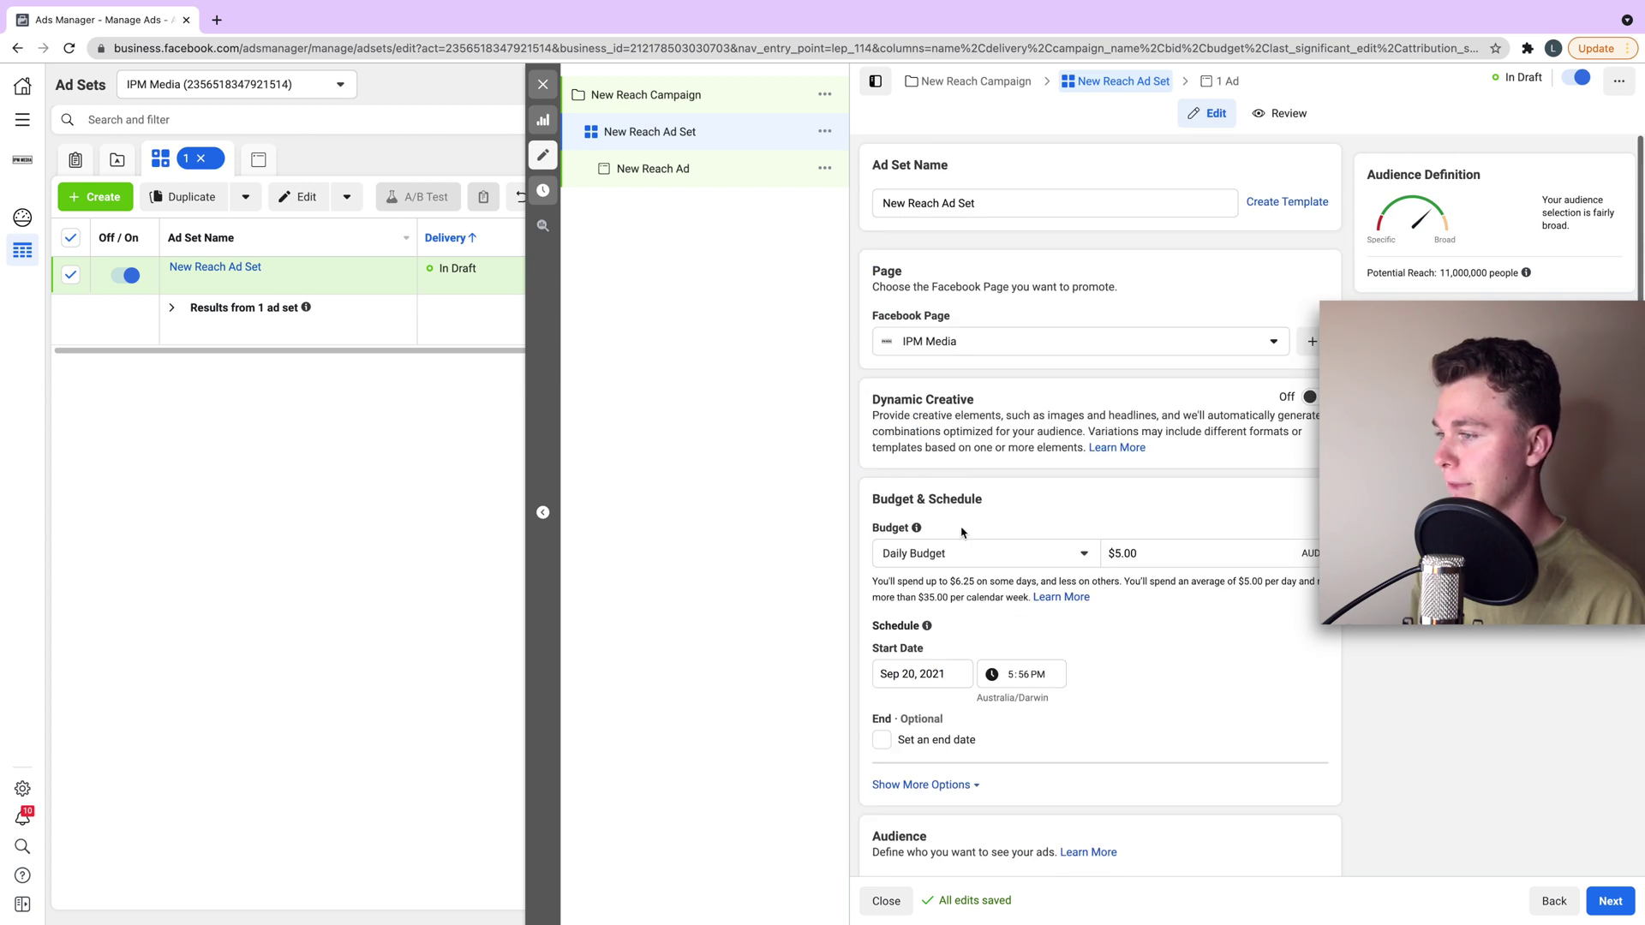
left_click(760, 176)
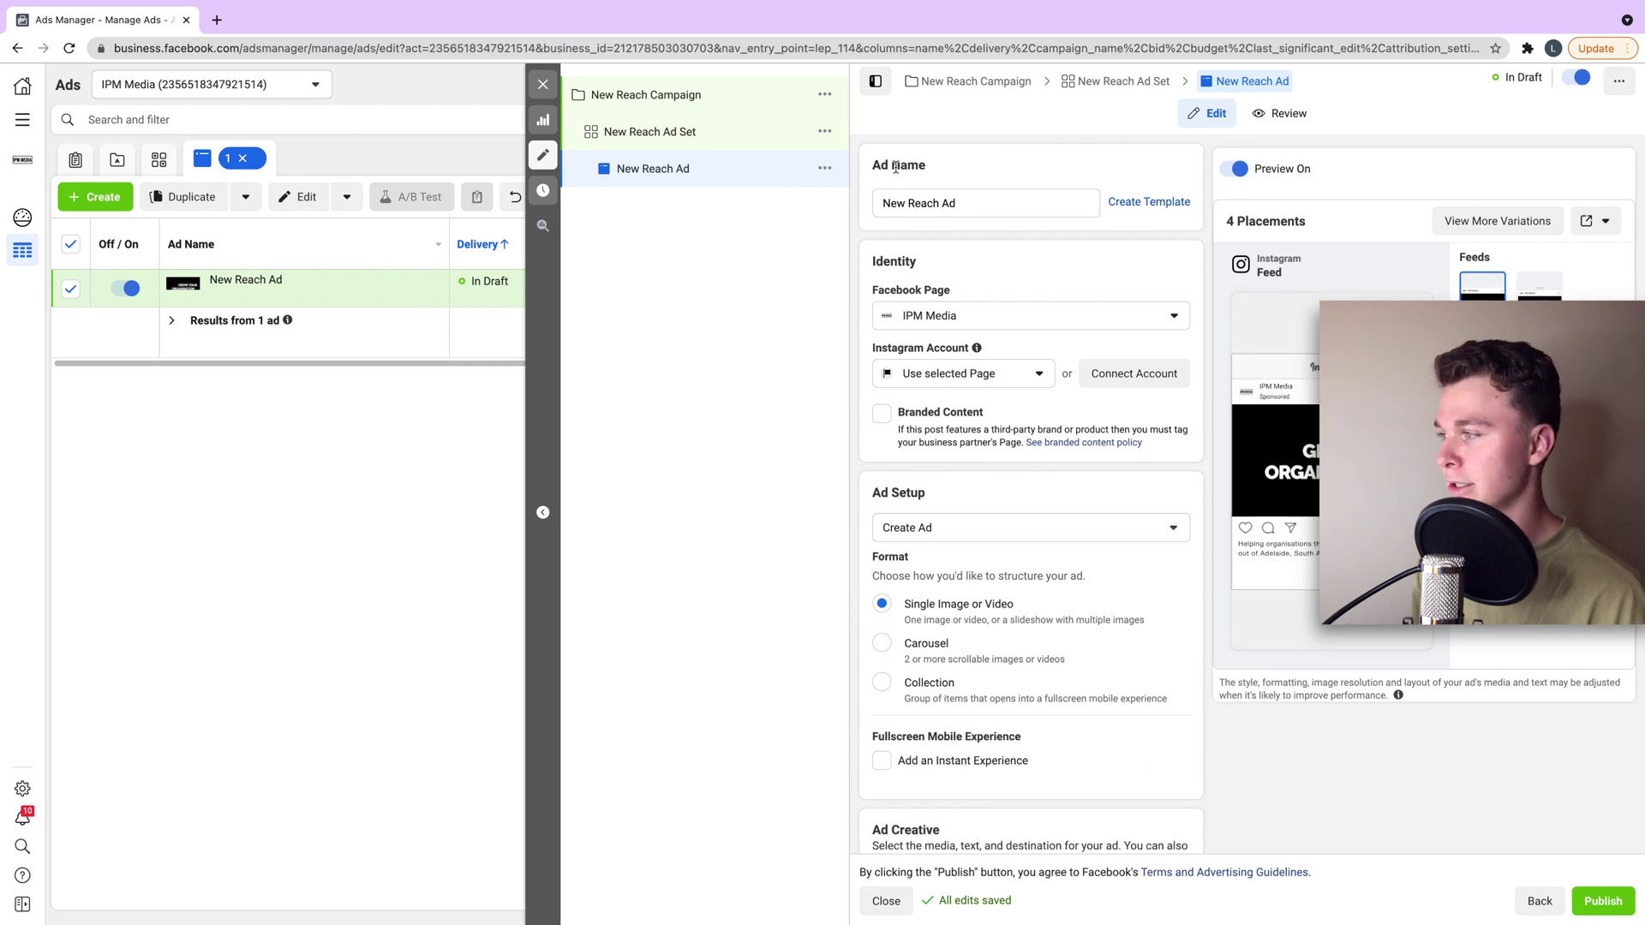
- Keep IPM Media as the ad's Facebook Page and check its Instagram account
left_click(988, 318)
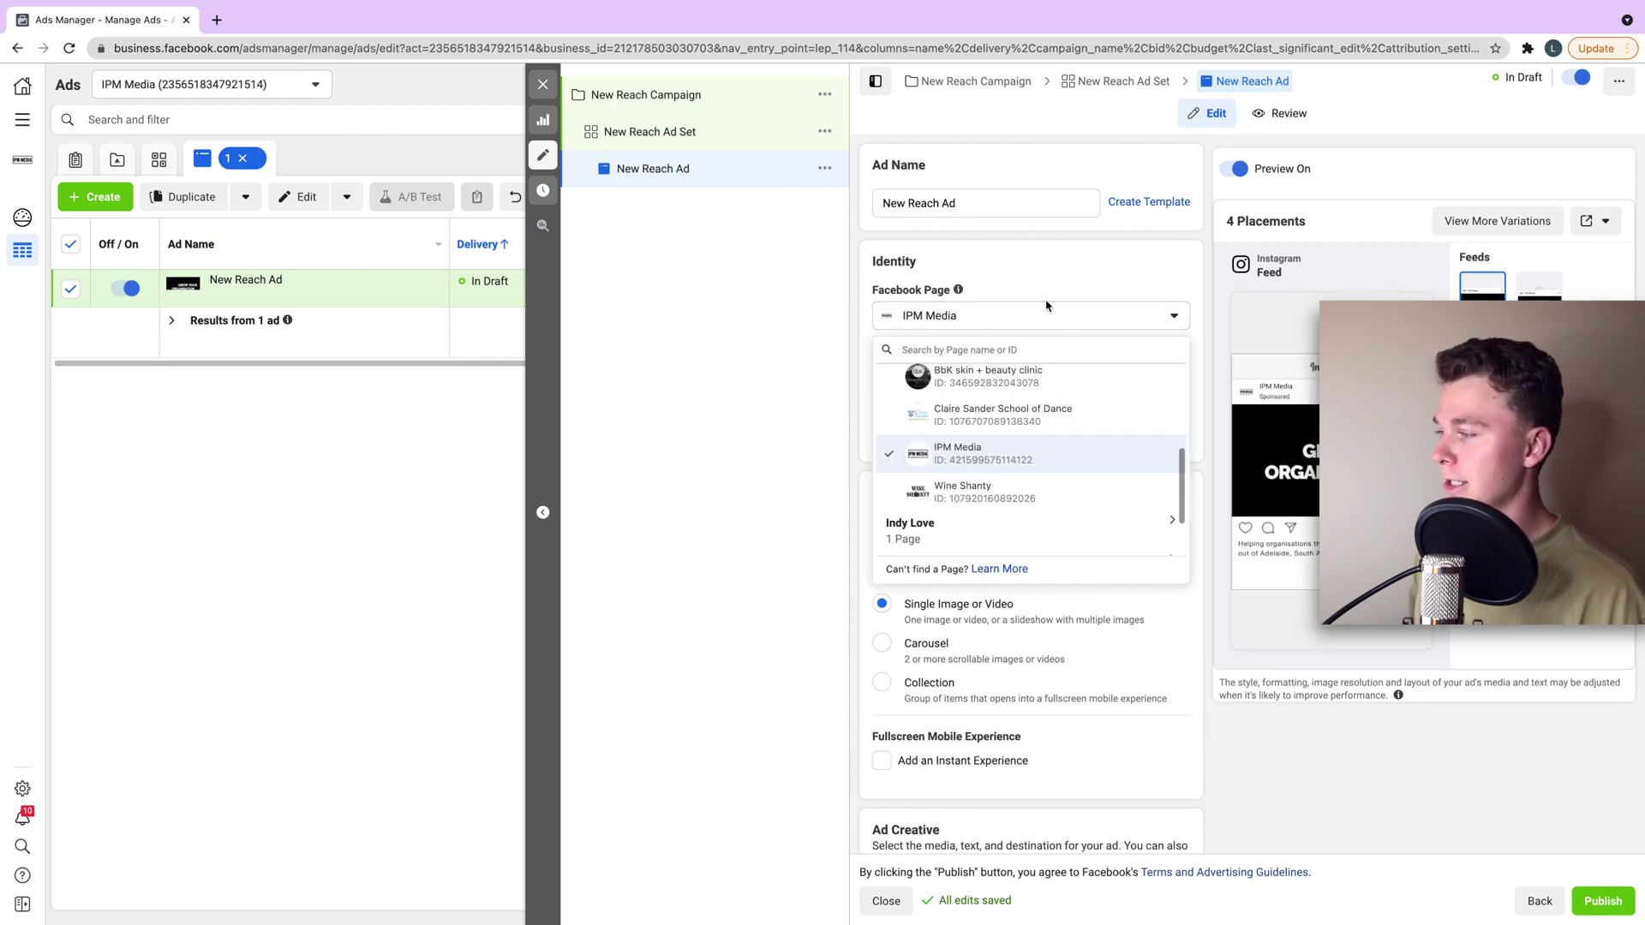
left_click(1007, 315)
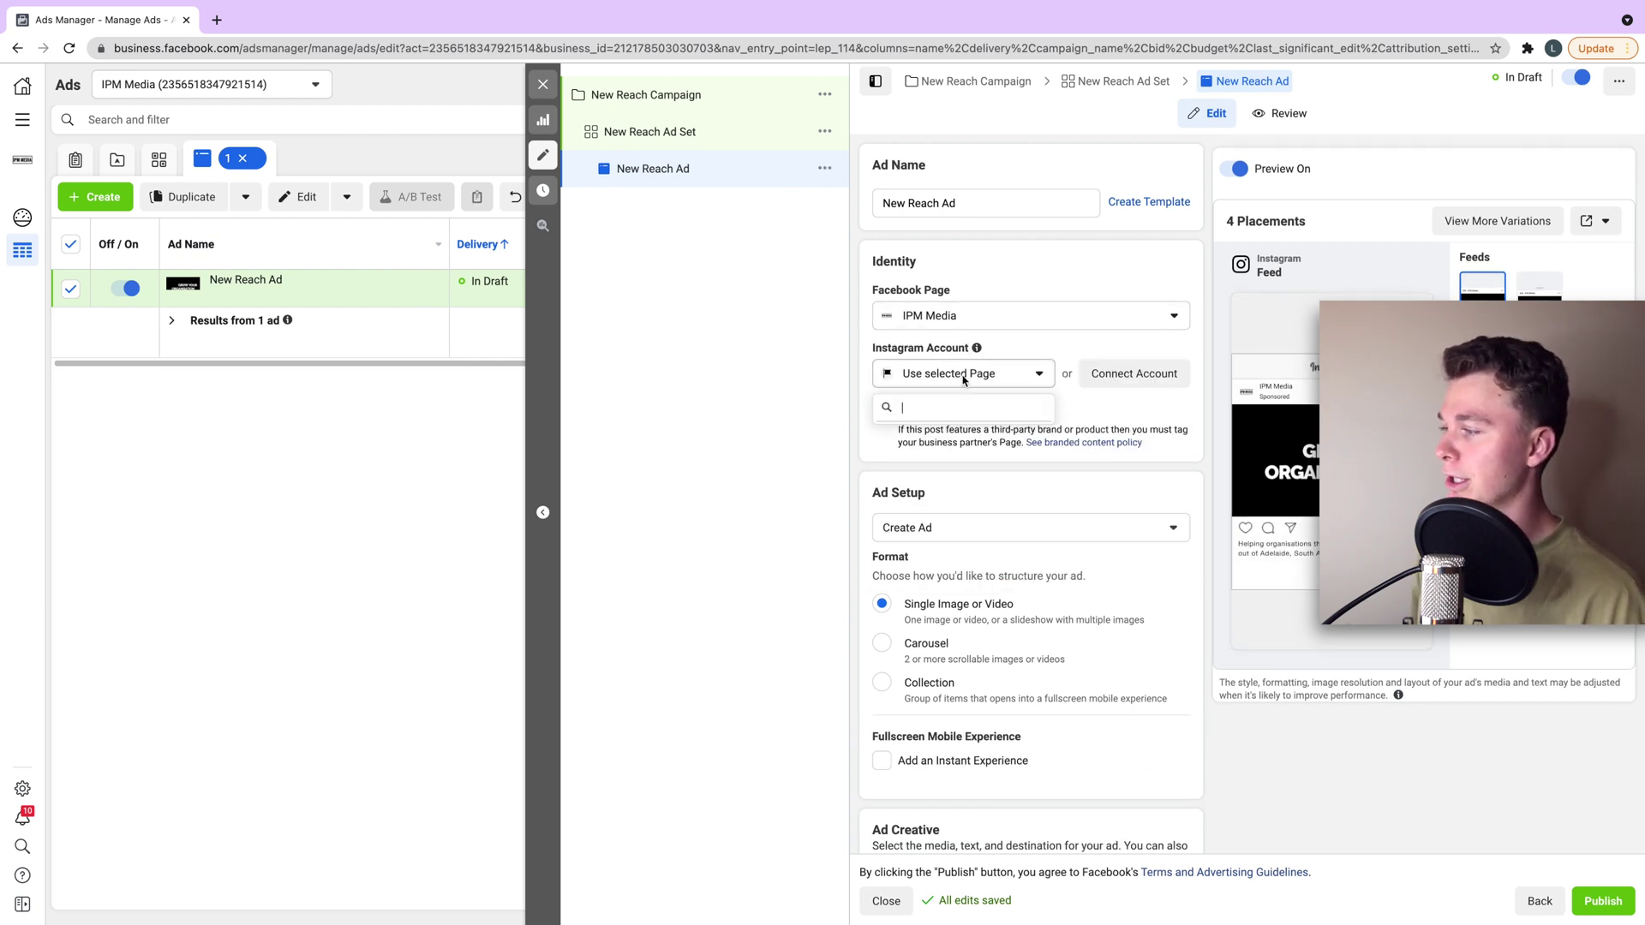
mouse_move(992, 412)
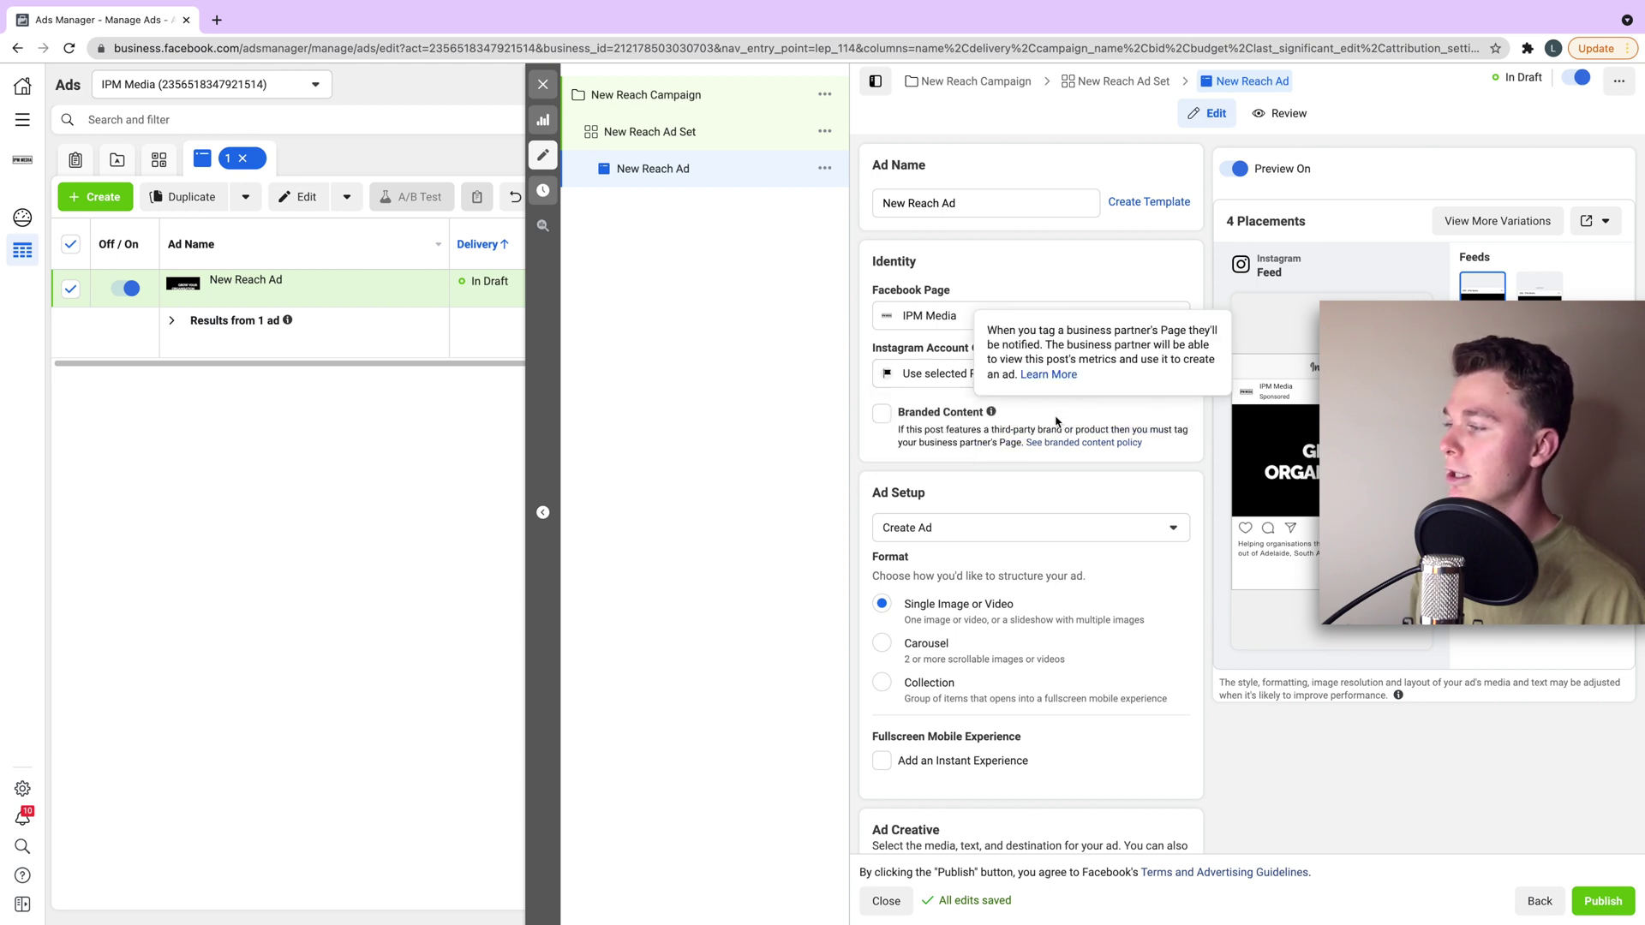
left_click(1006, 373)
scroll(1118, 364, "down", 2)
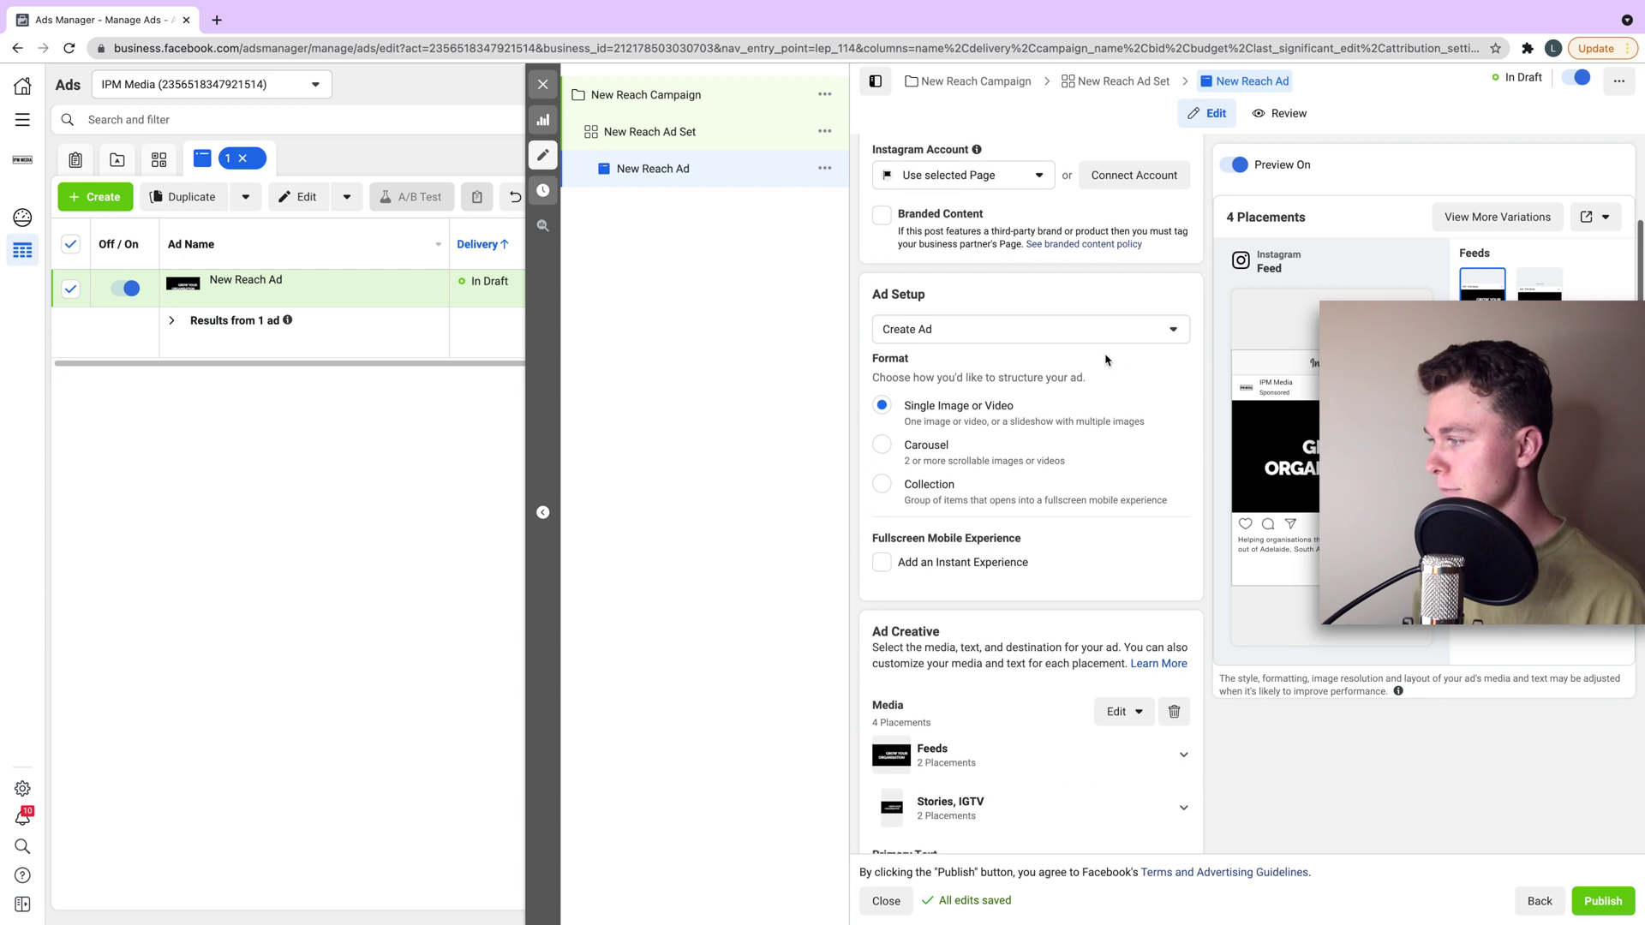
- Use the Single Image or Video format and enable a fullscreen Instant Experience
left_click(882, 444)
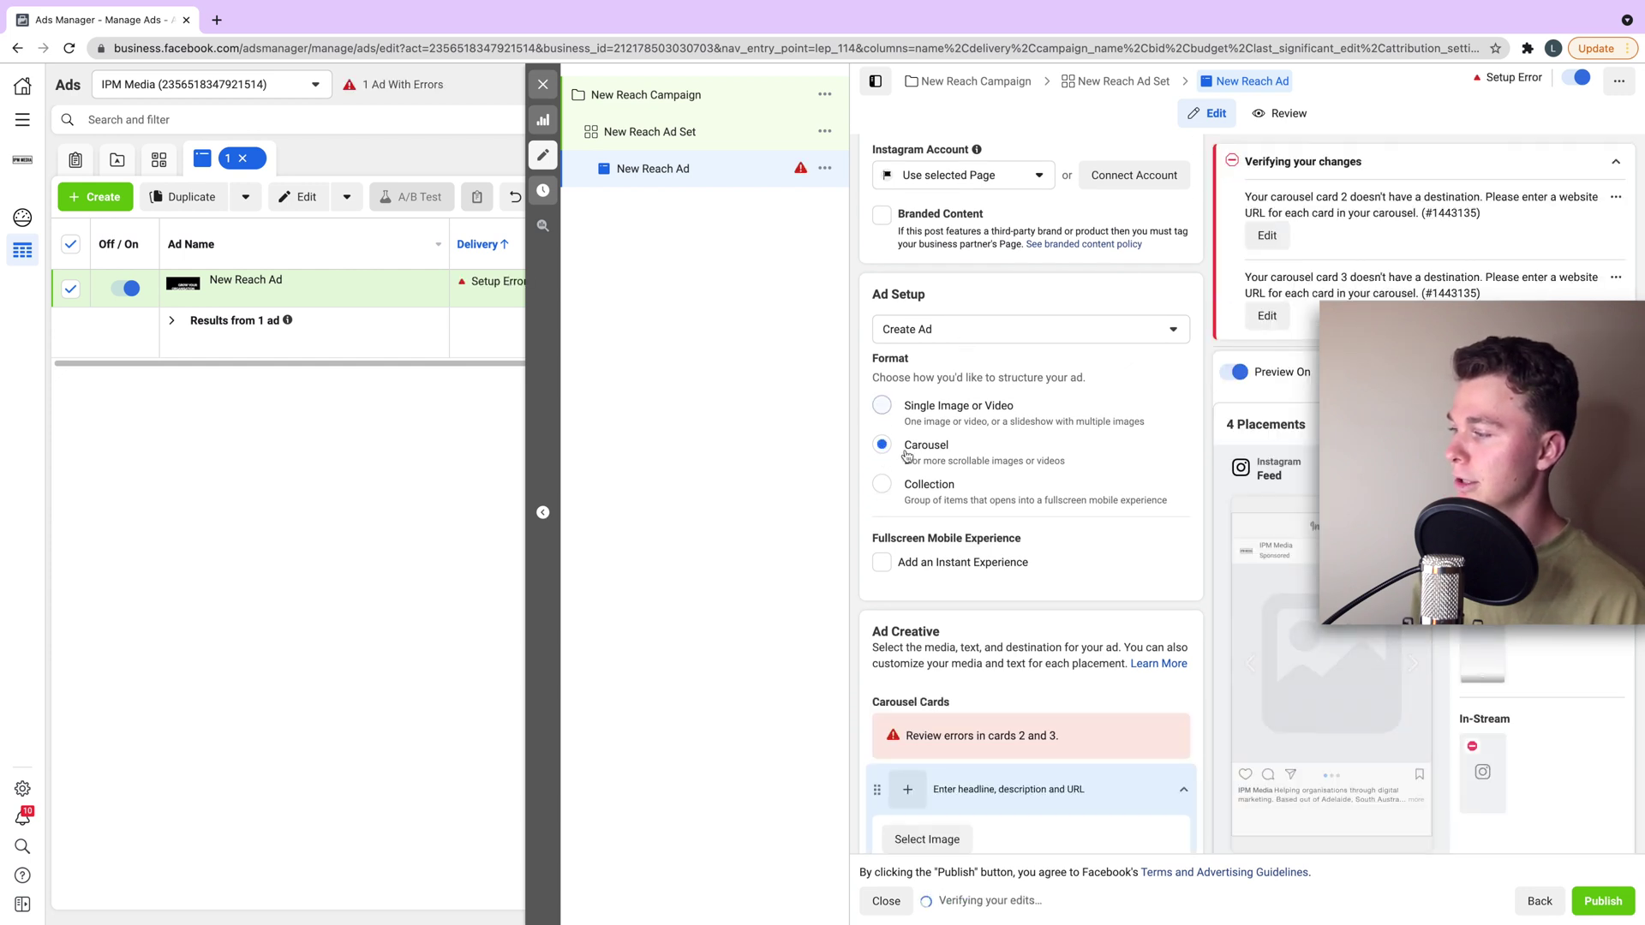
left_click(882, 405)
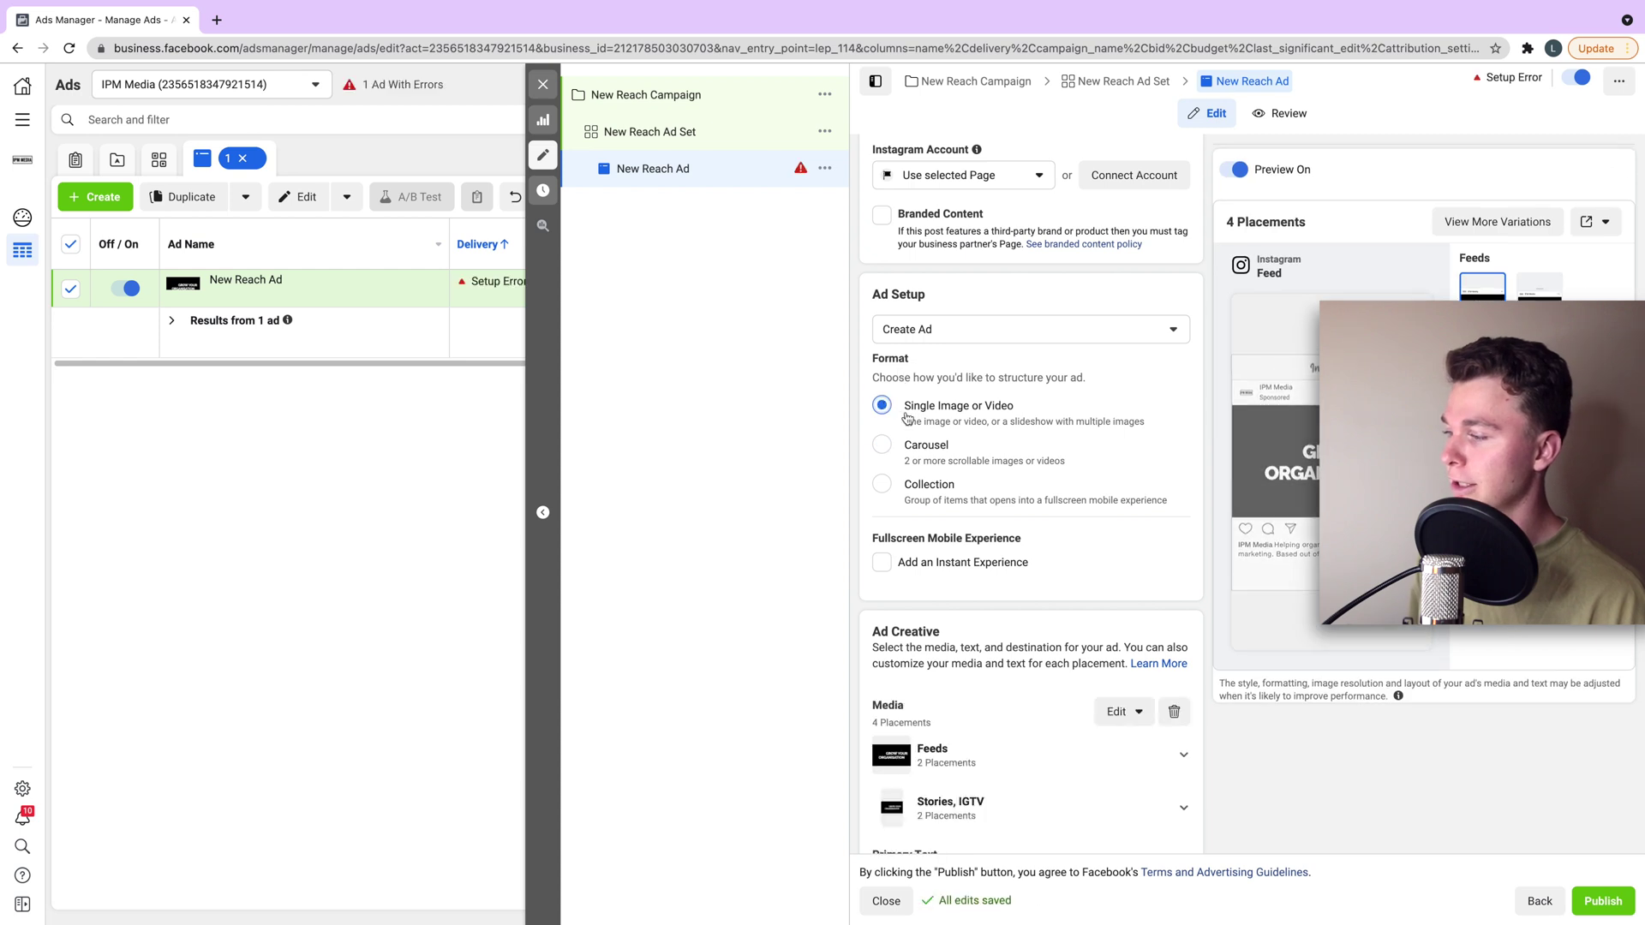
left_click(883, 563)
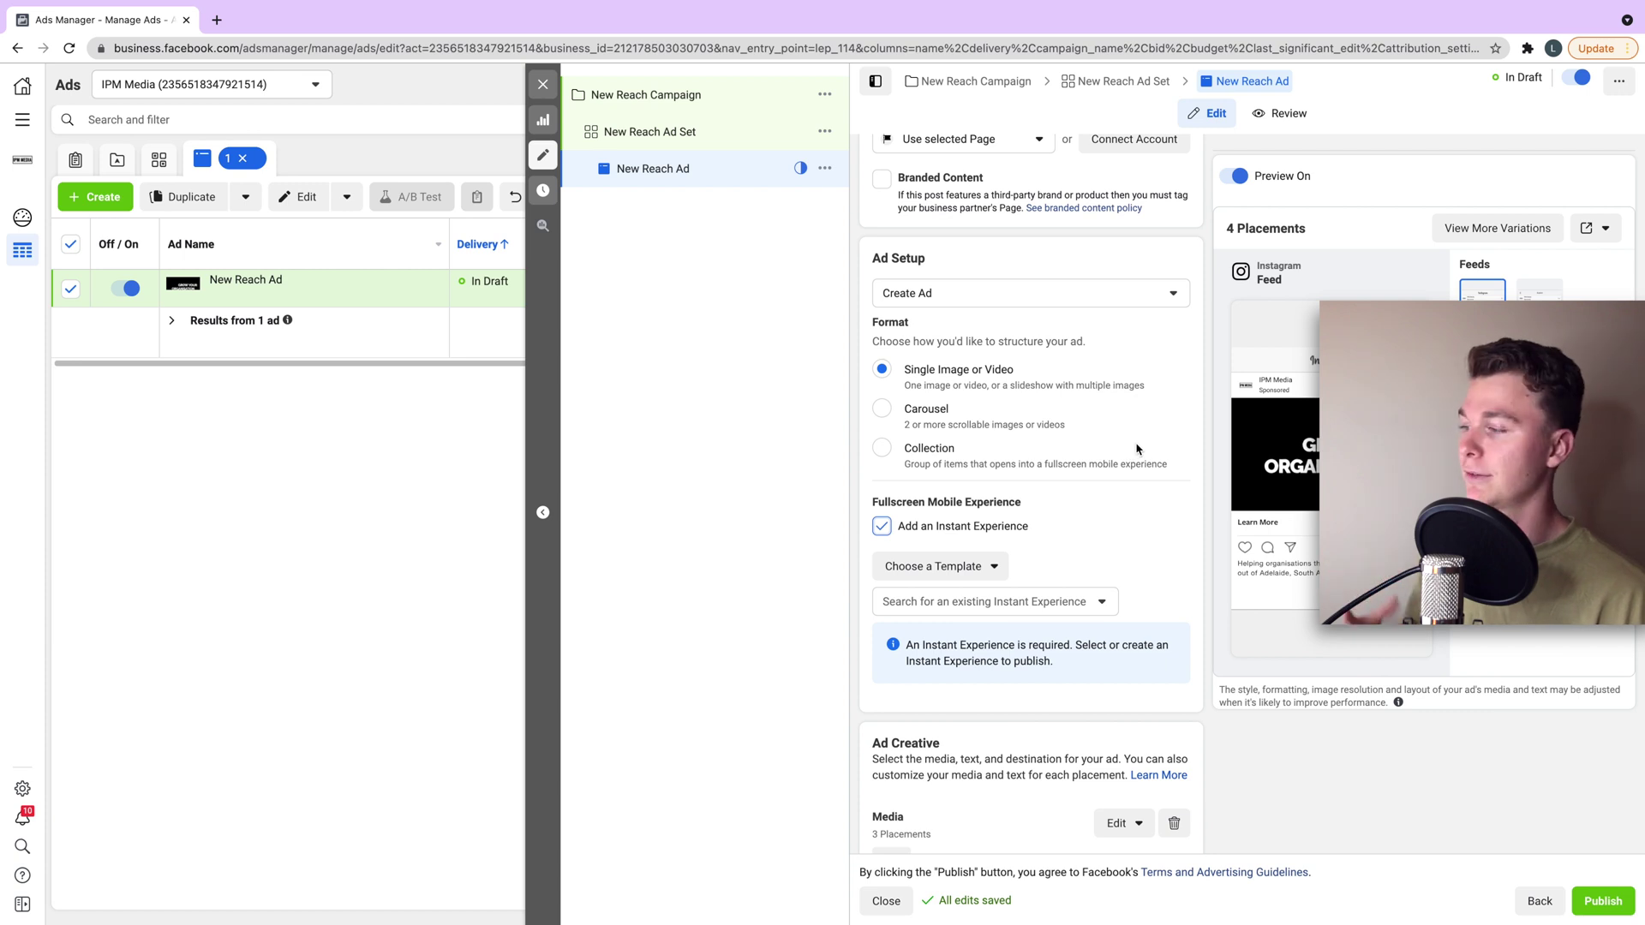
scroll(1137, 449, "down", 1)
scroll(1130, 446, "down", 1)
scroll(1124, 443, "down", 1)
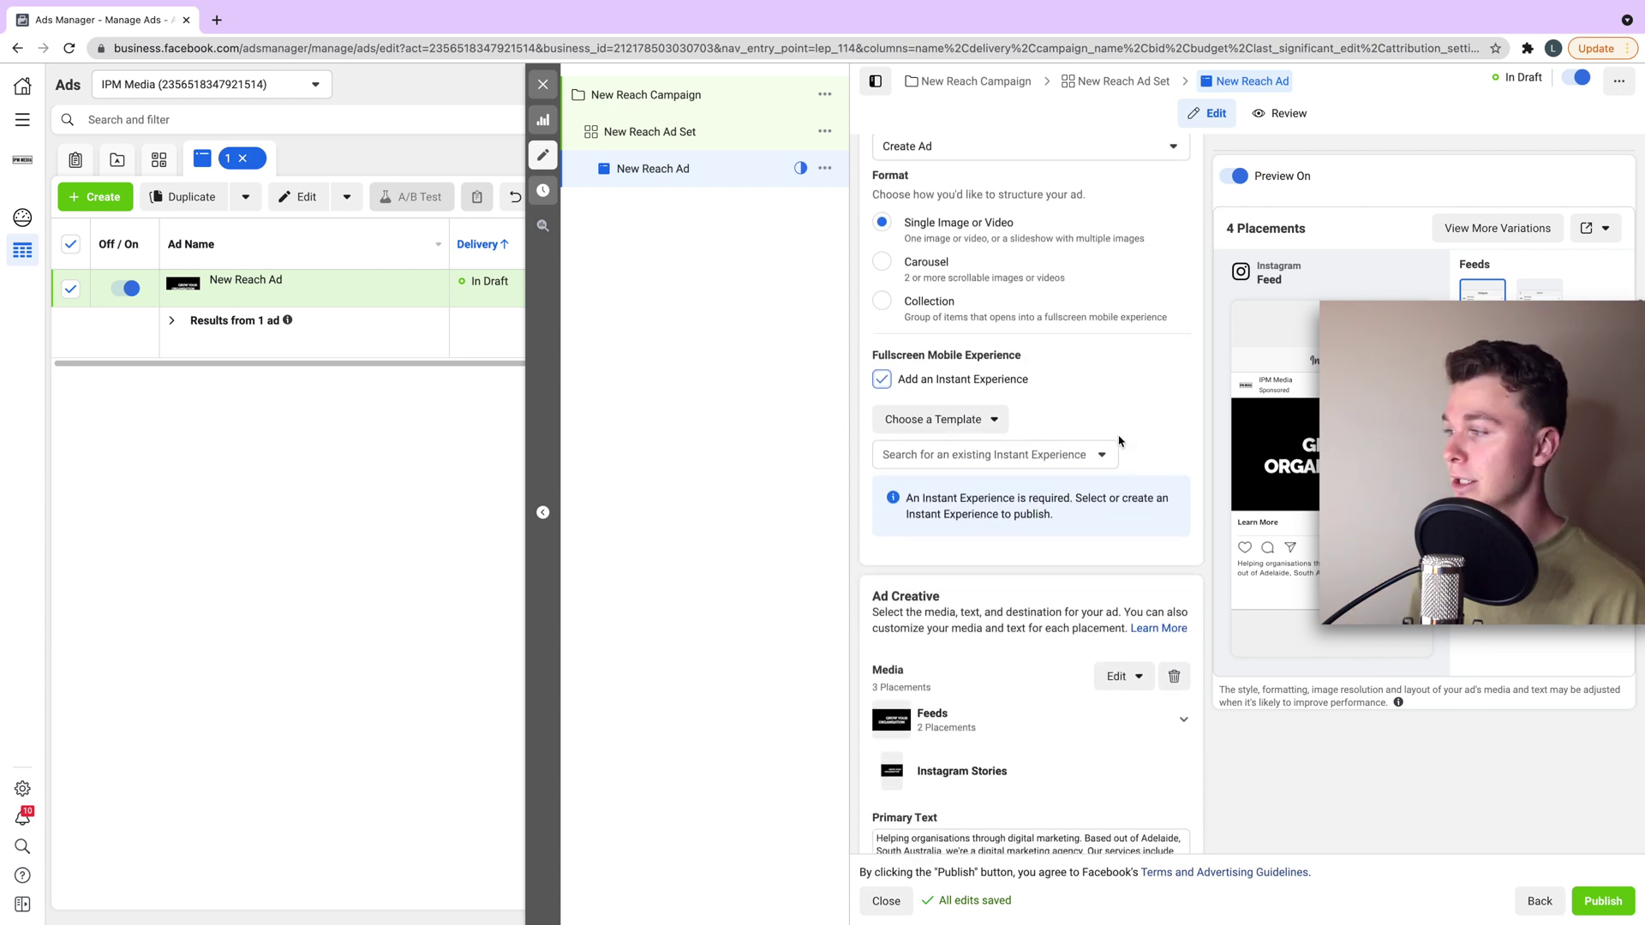
scroll(1118, 441, "down", 1)
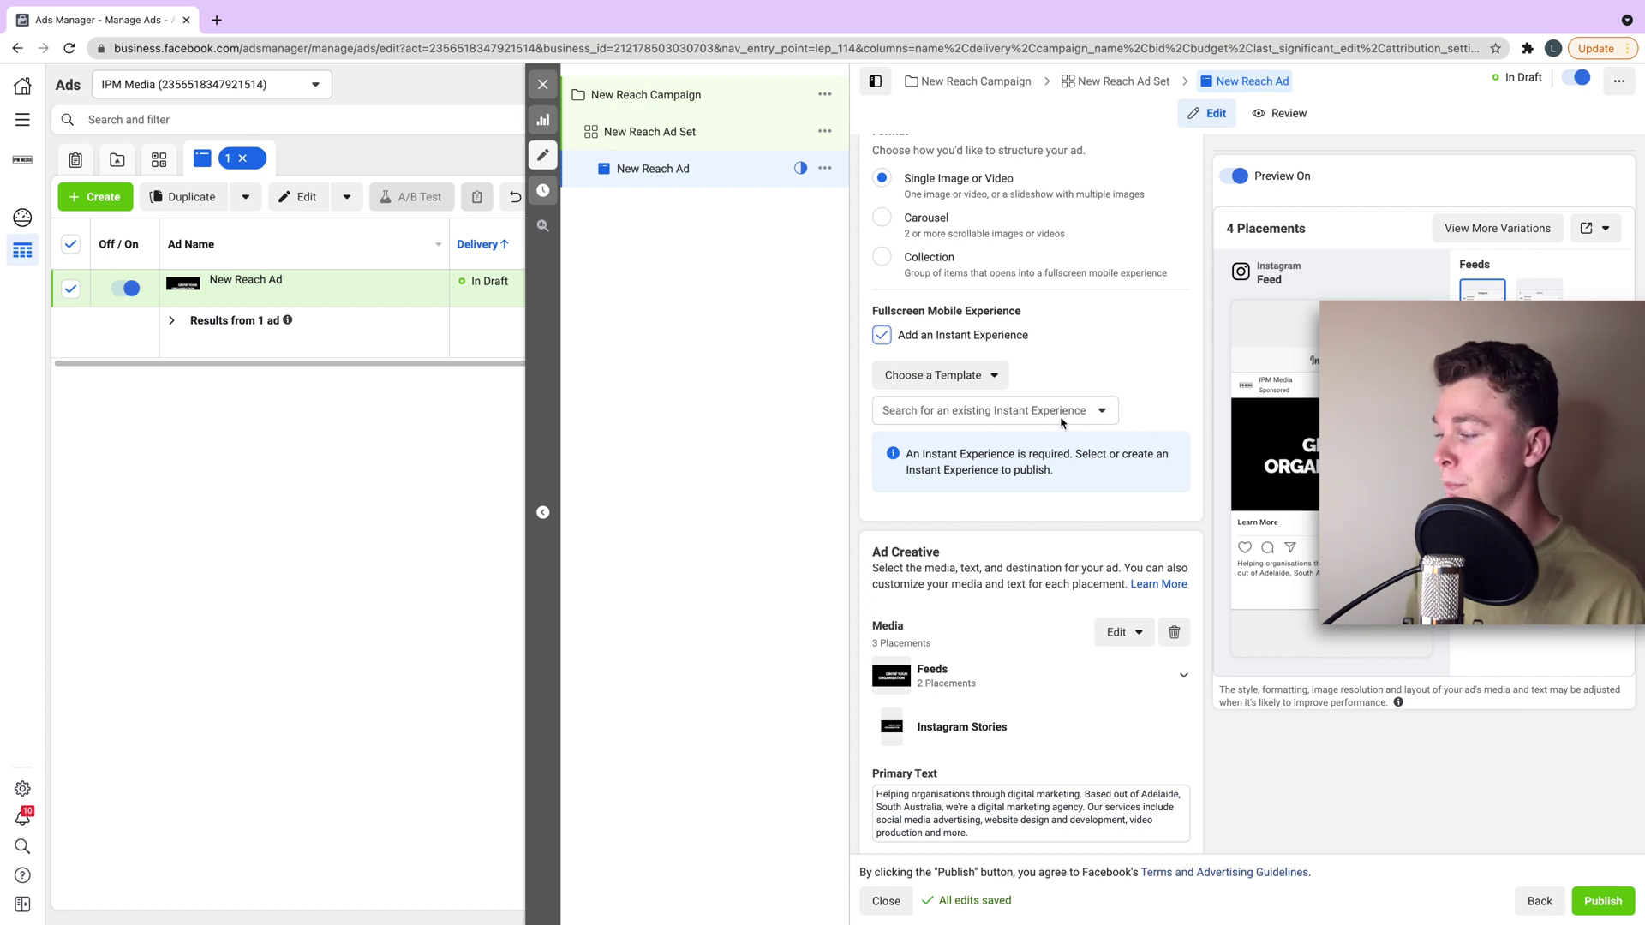
scroll(1061, 422, "down", 1)
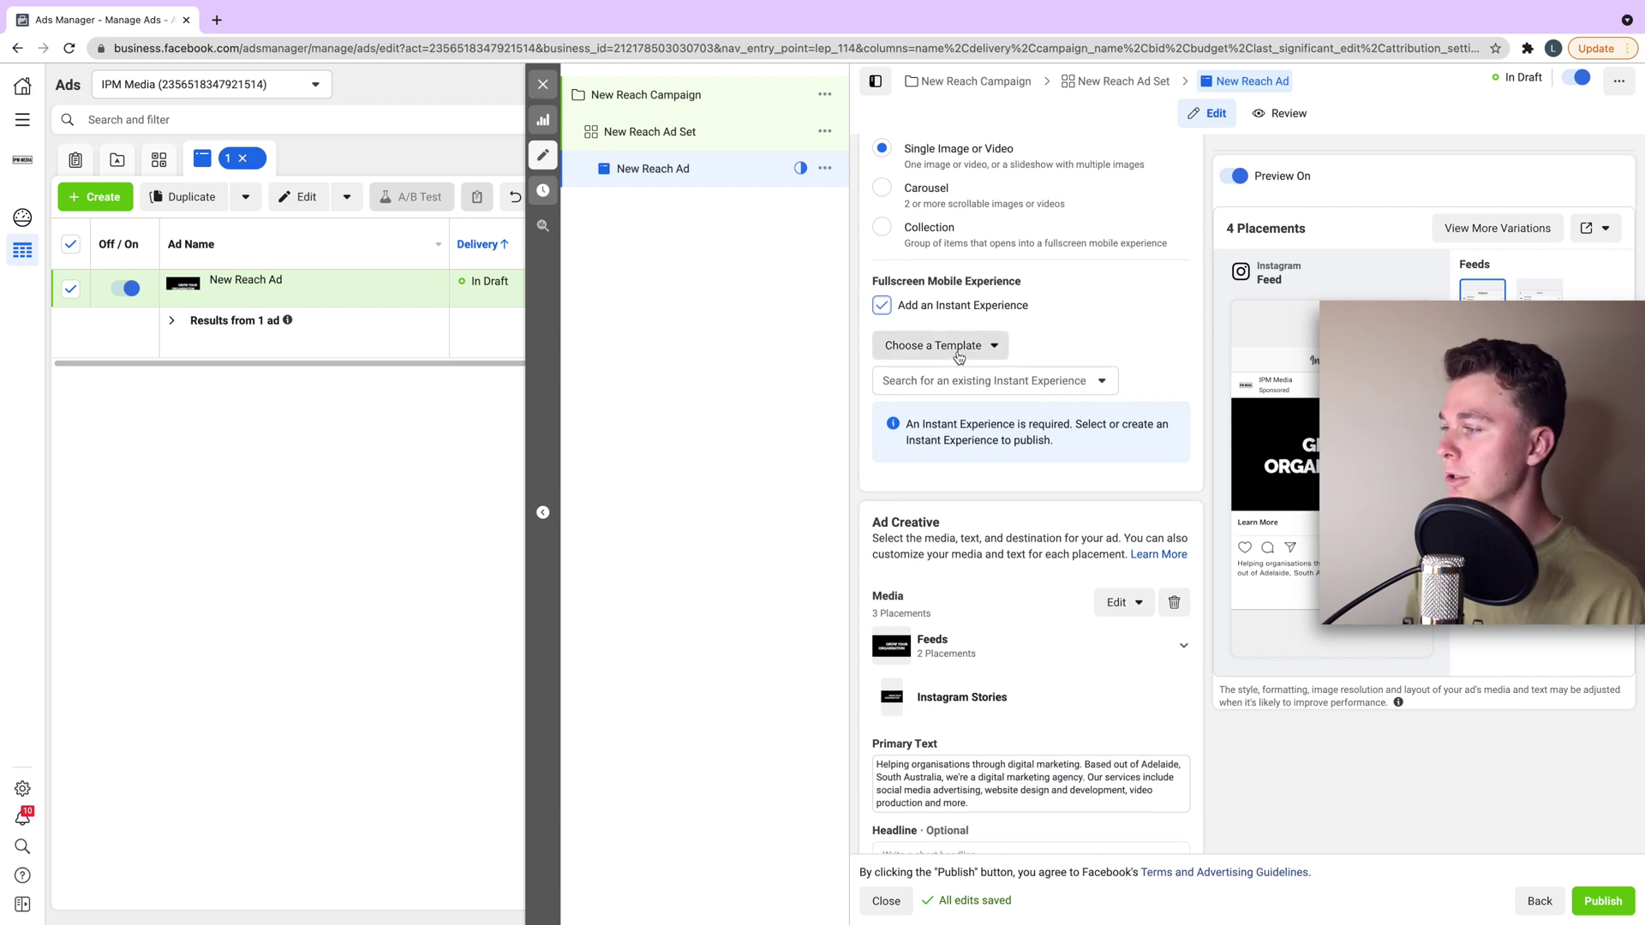
left_click(987, 380)
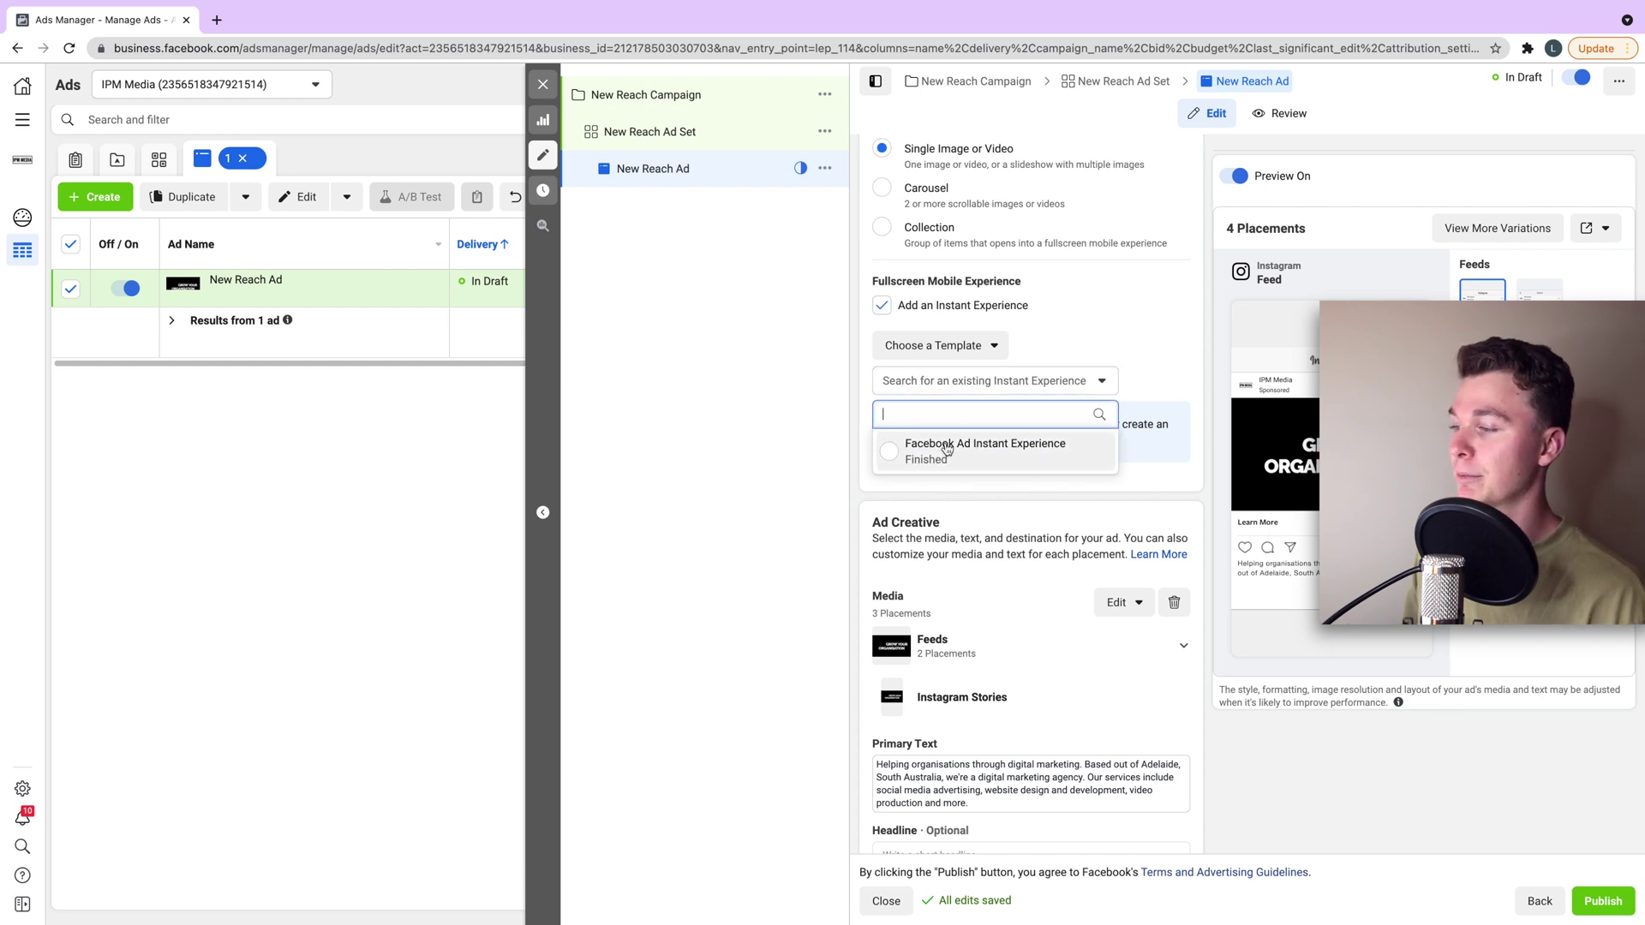
- Start a new Instant Experience from the Storytelling template
left_click(941, 347)
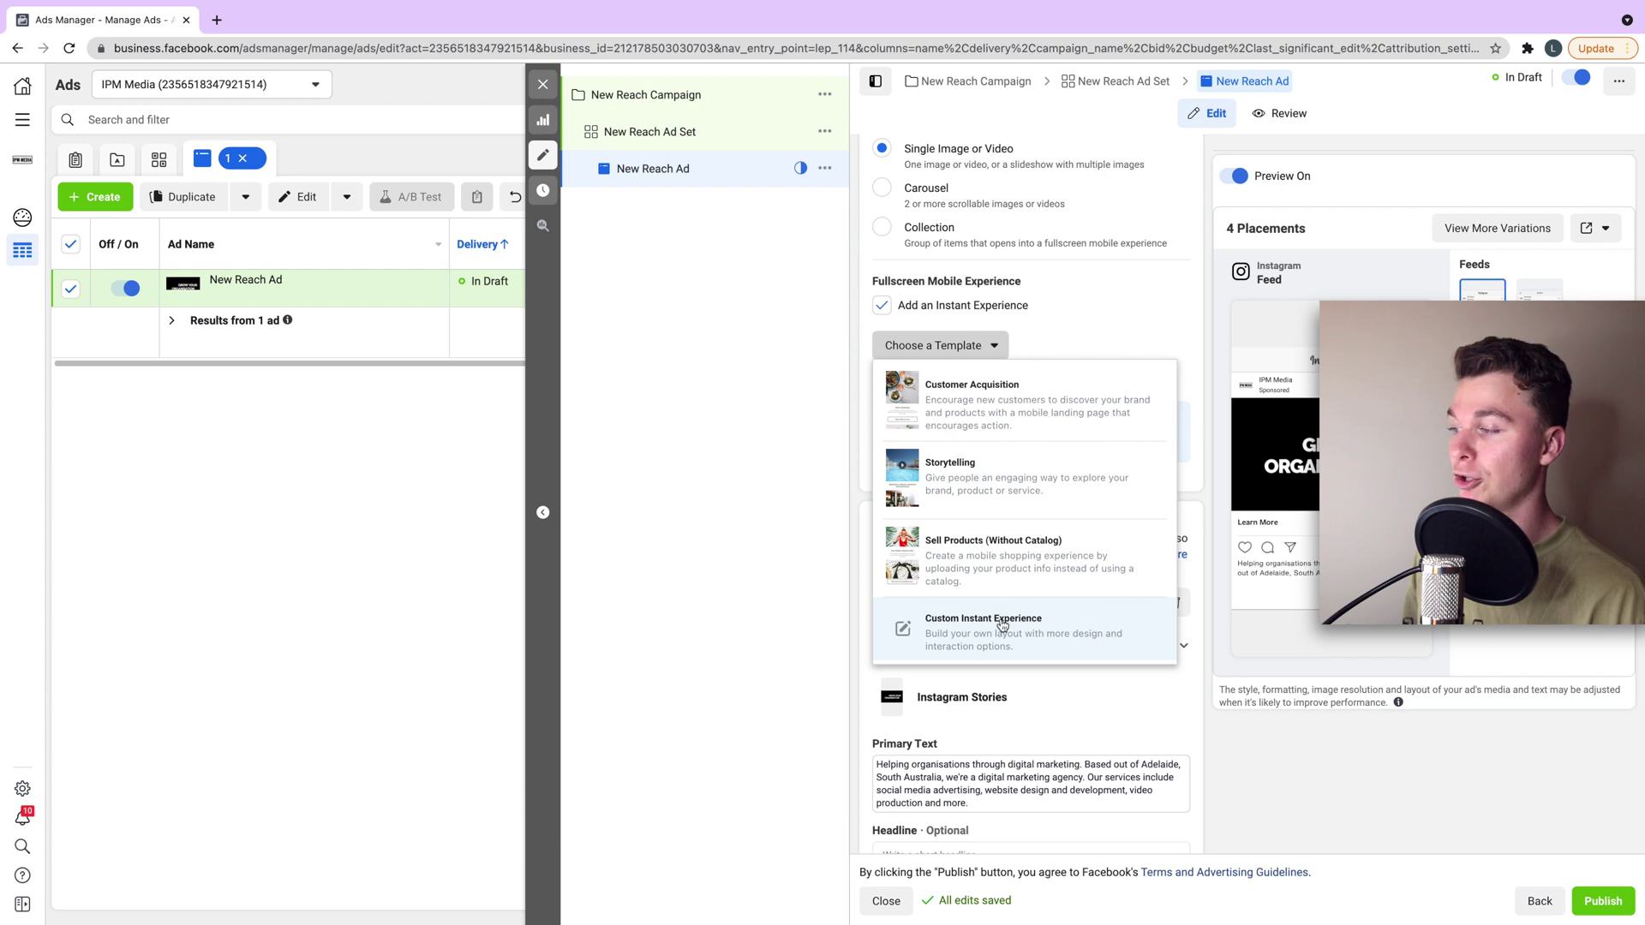
left_click(968, 474)
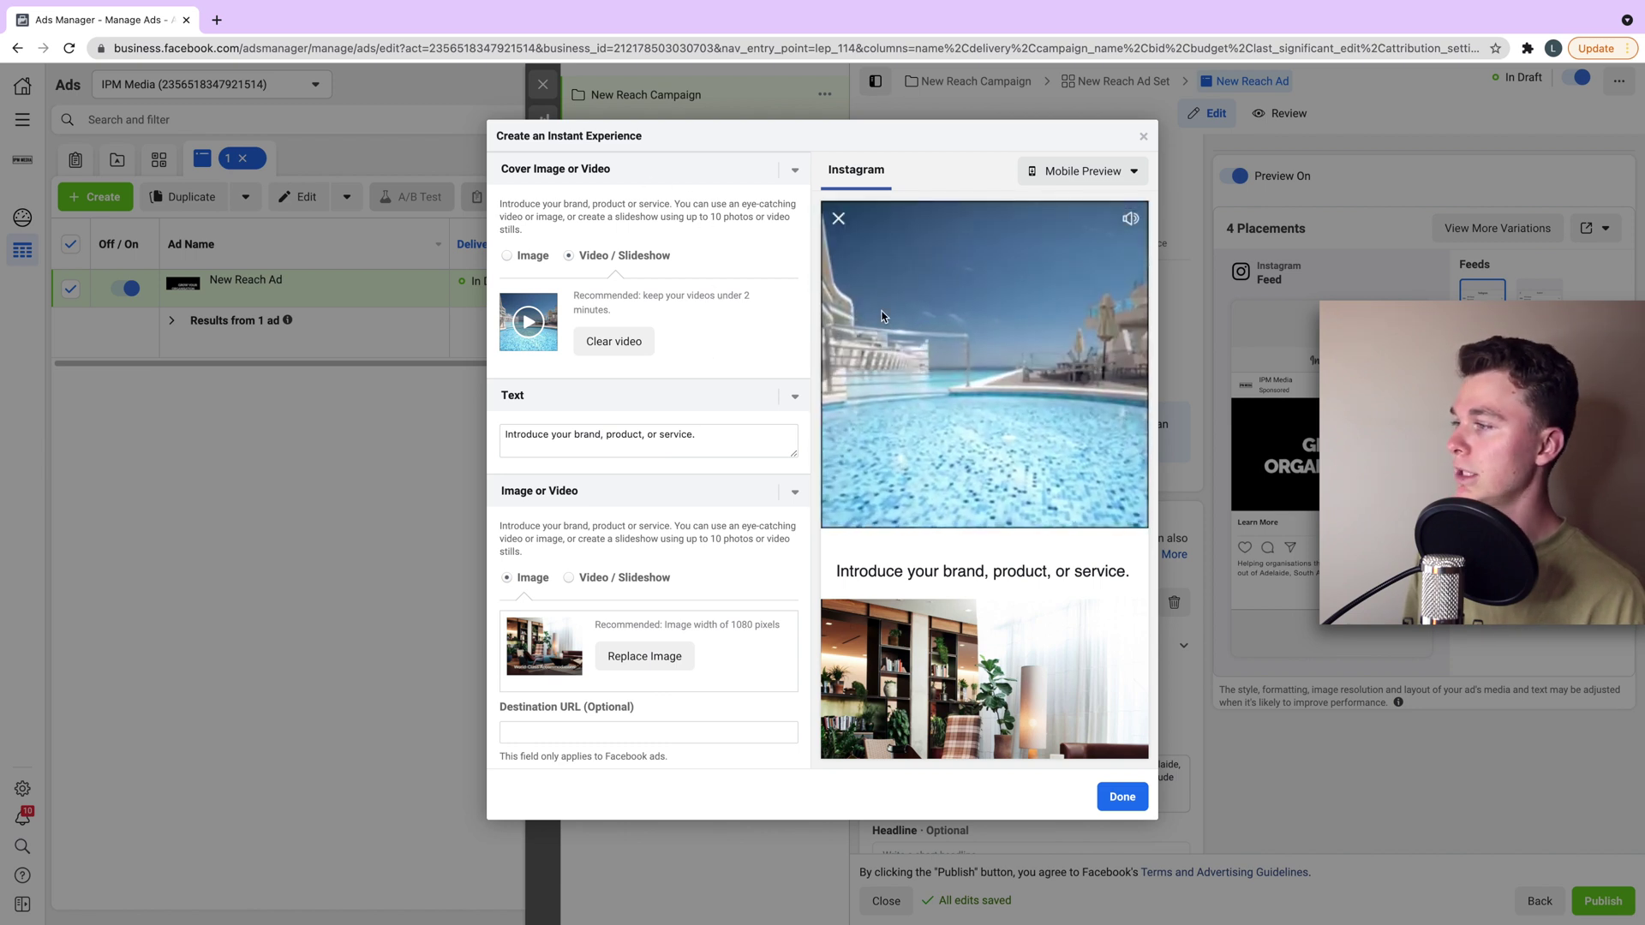
scroll(862, 328, "down", 3)
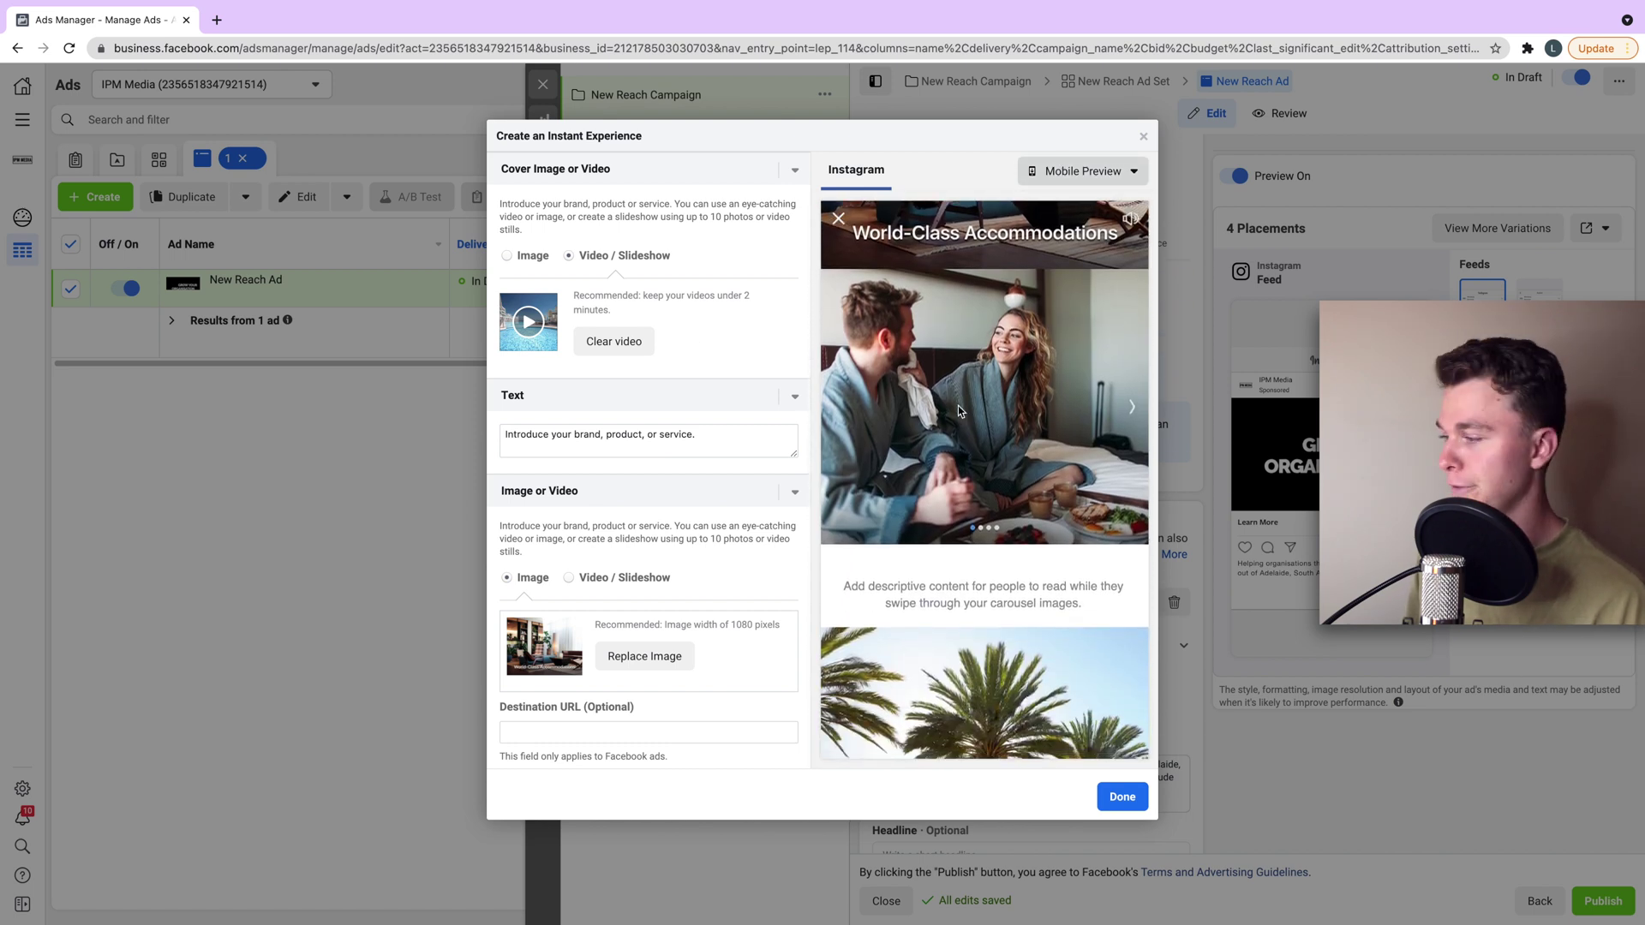
scroll(692, 300, "down", 1)
scroll(692, 300, "down", 2)
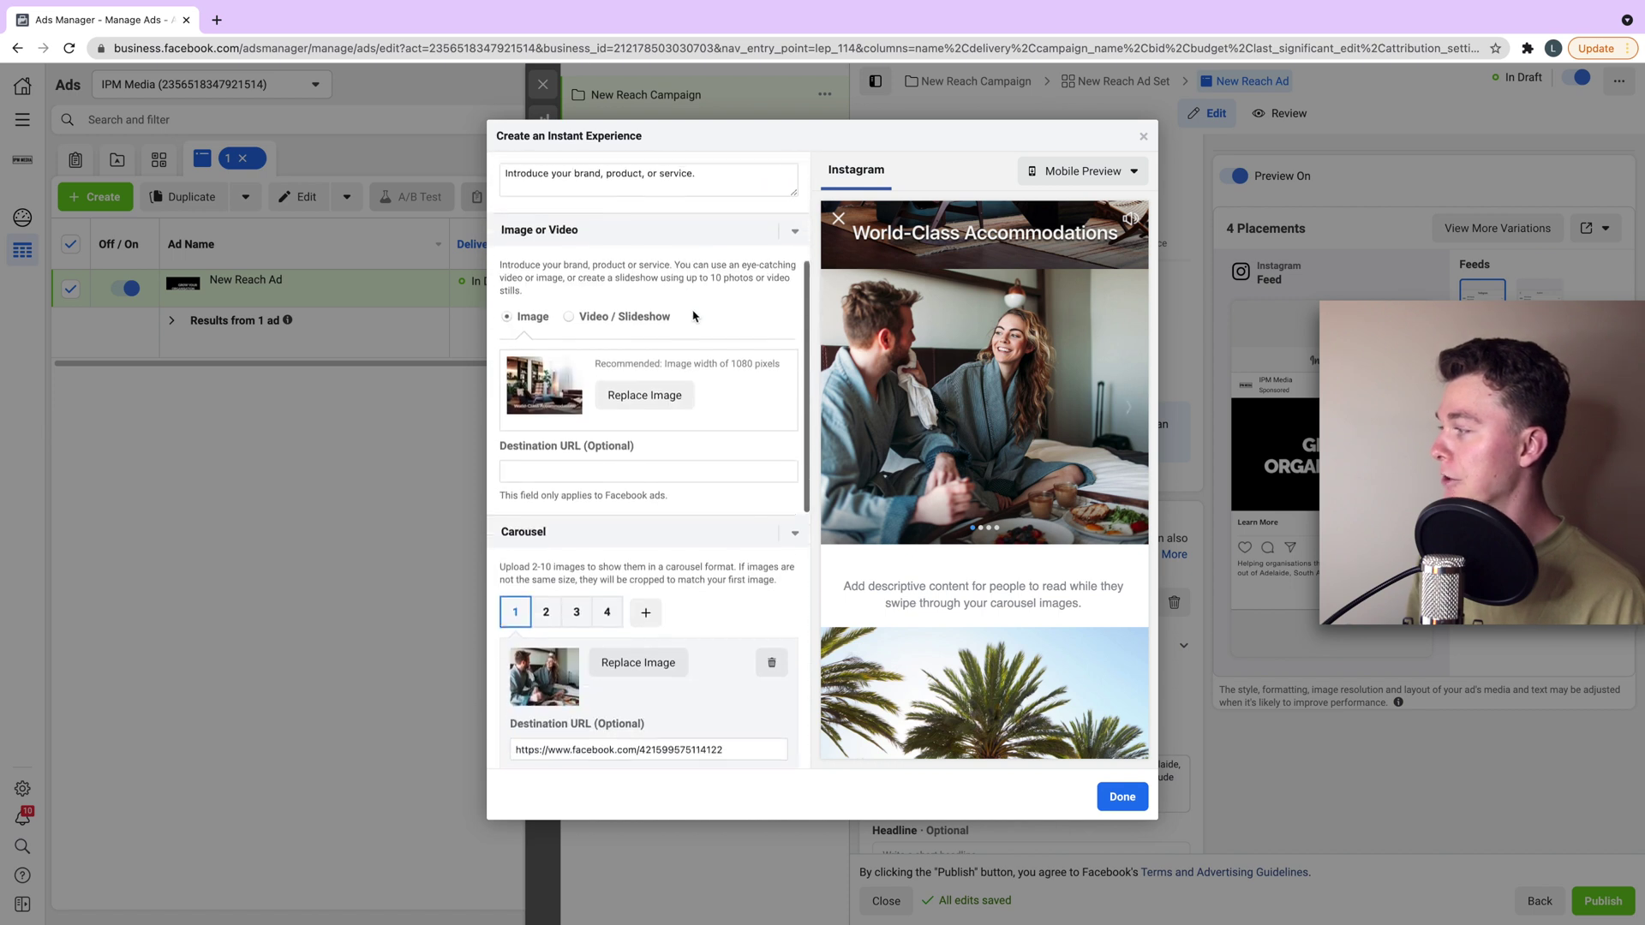
scroll(691, 299, "down", 2)
scroll(691, 299, "down", 1)
scroll(692, 300, "down", 1)
scroll(694, 412, "down", 3)
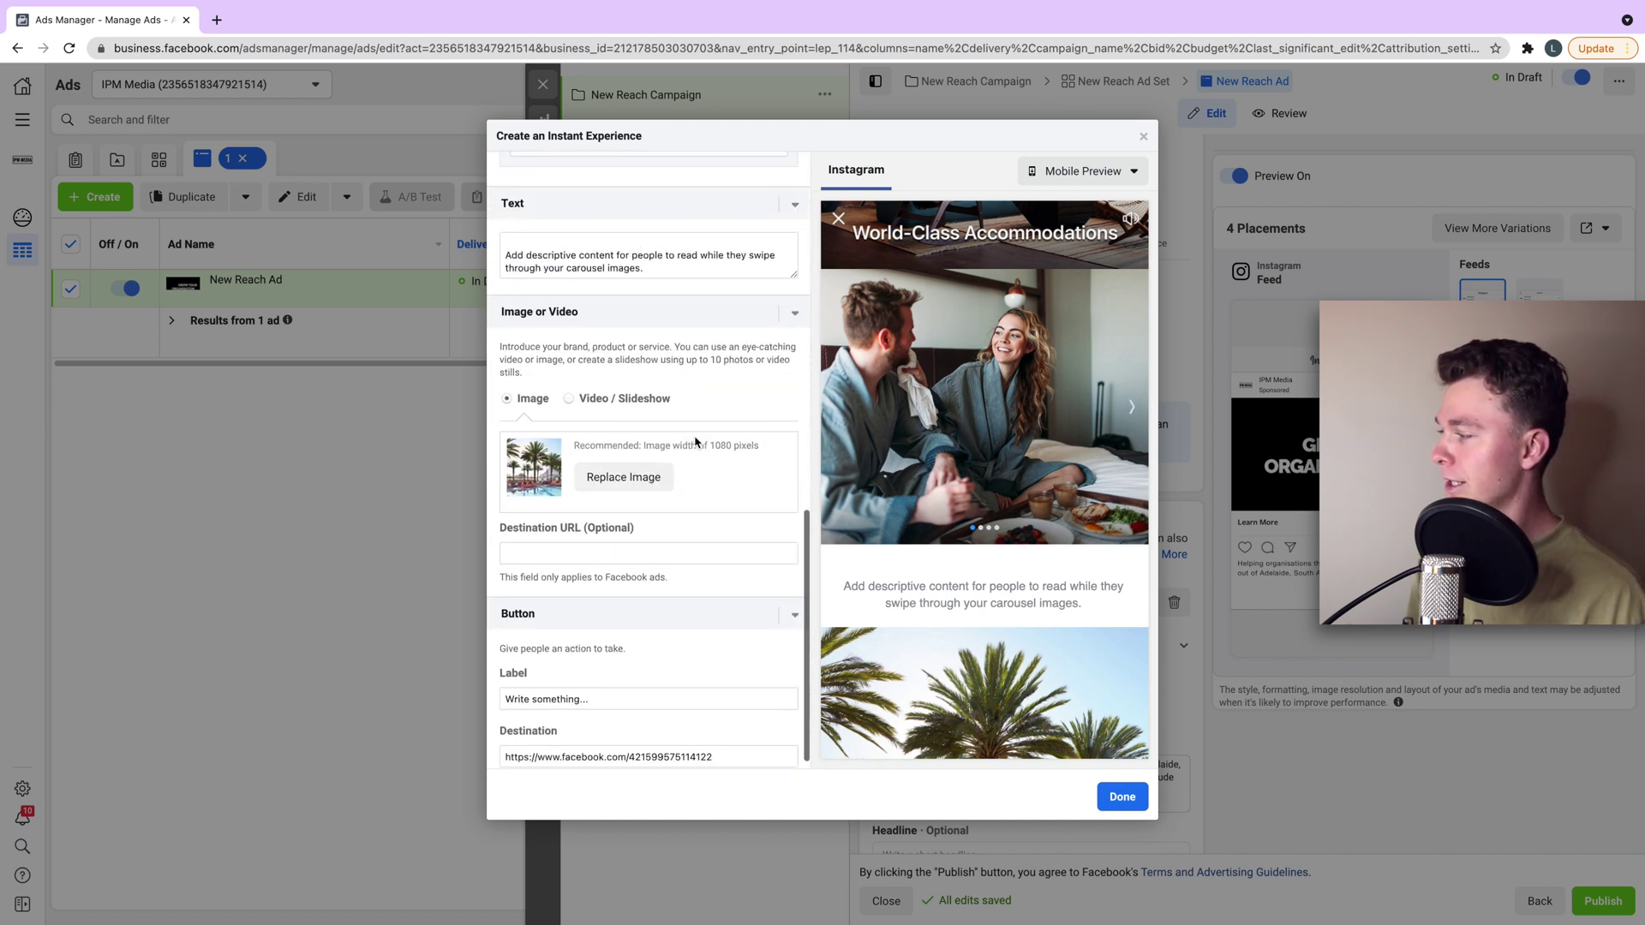
scroll(698, 430, "up", 10)
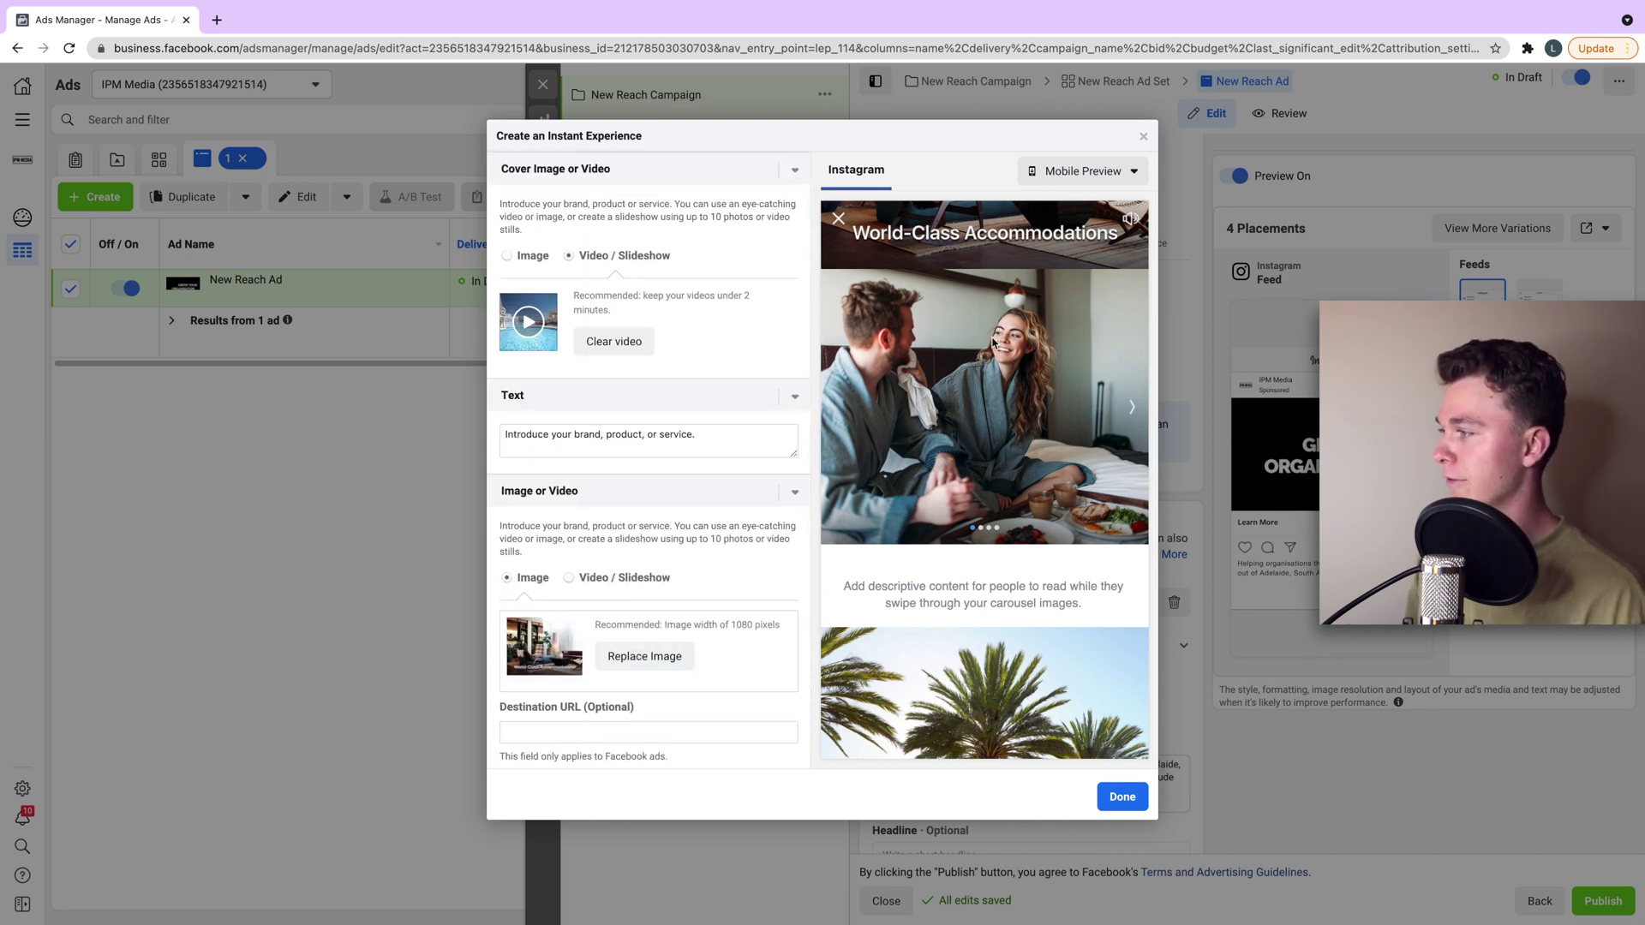
scroll(661, 409, "down", 1)
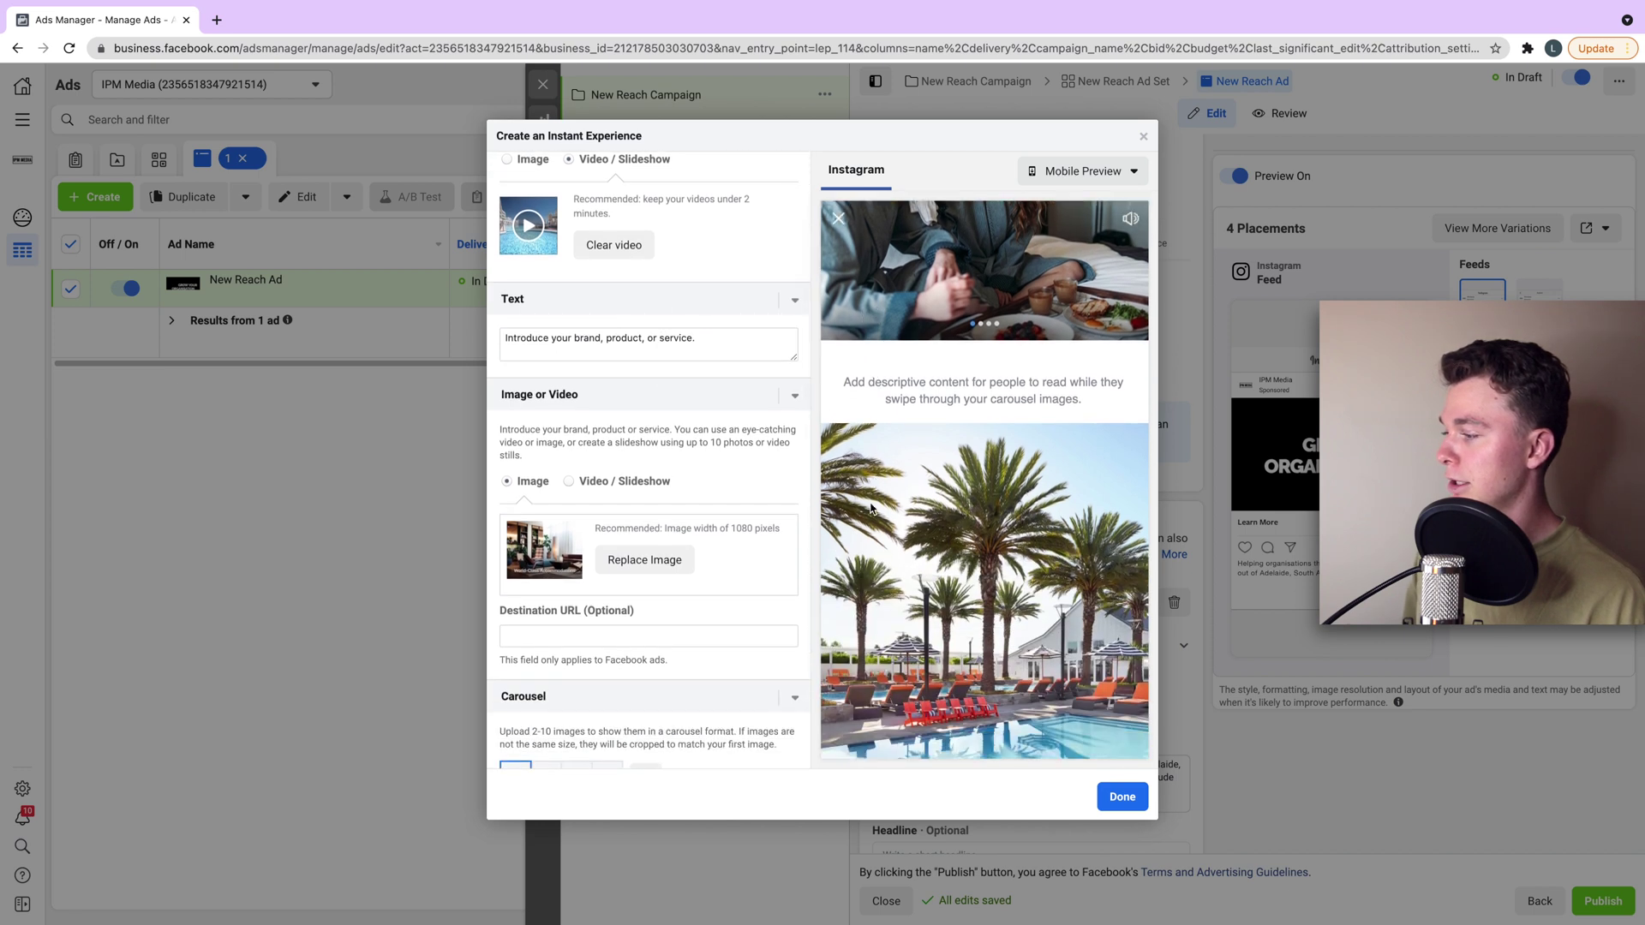
scroll(494, 528, "up", 1)
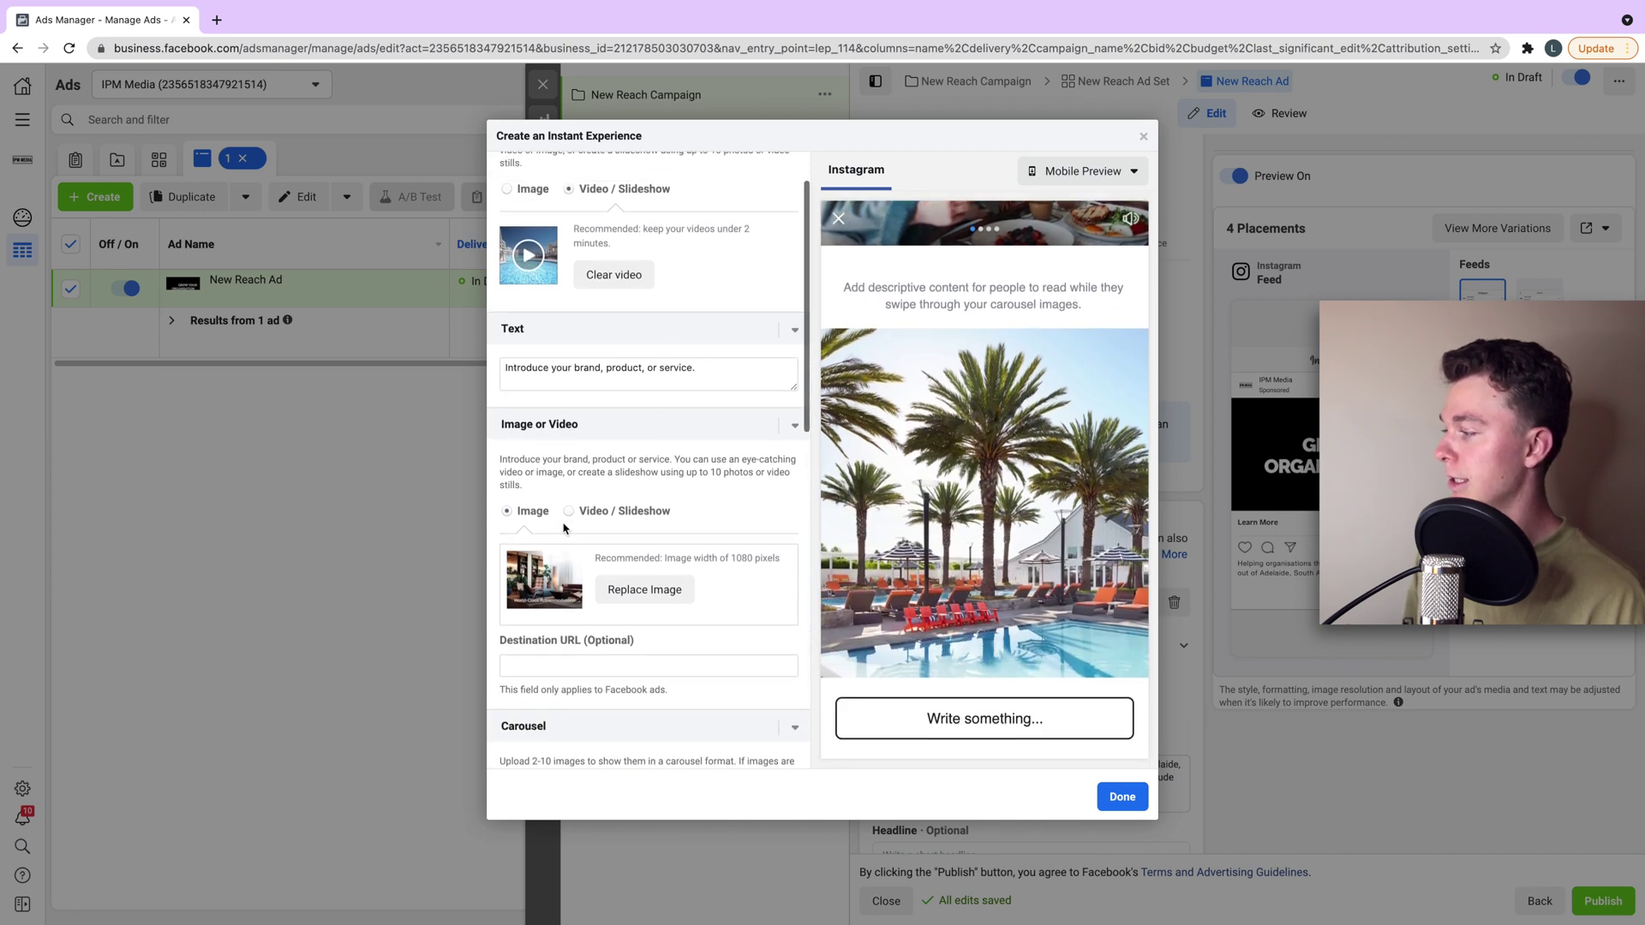
scroll(514, 521, "up", 1)
scroll(617, 507, "down", 1)
scroll(747, 495, "down", 2)
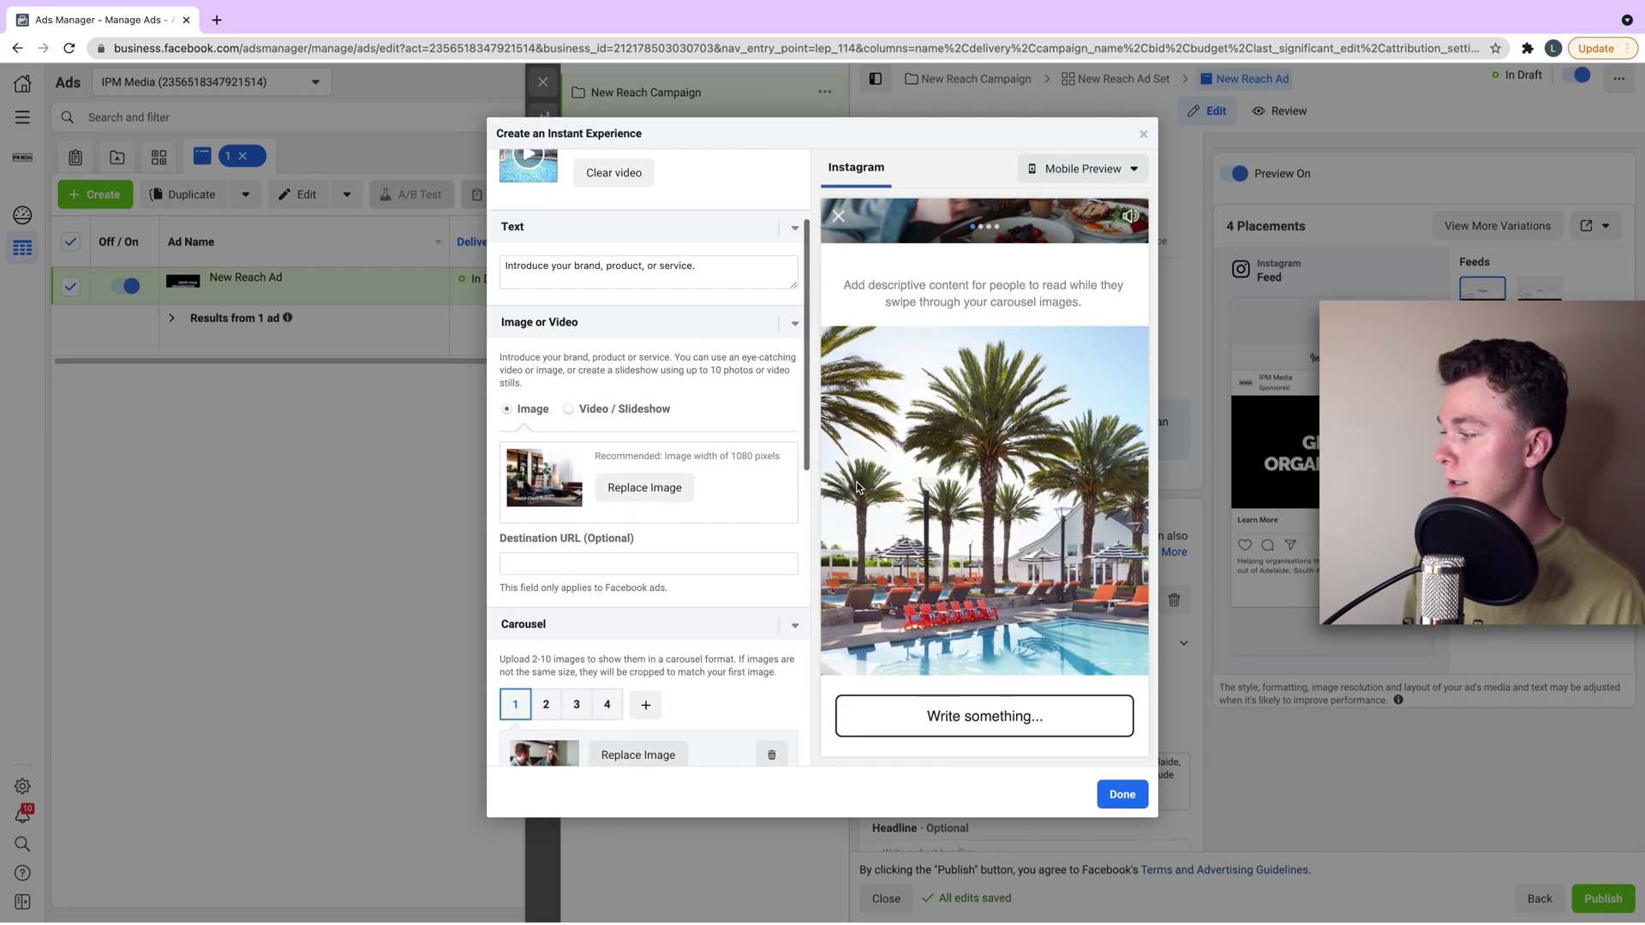
scroll(746, 499, "down", 1)
scroll(759, 504, "down", 3)
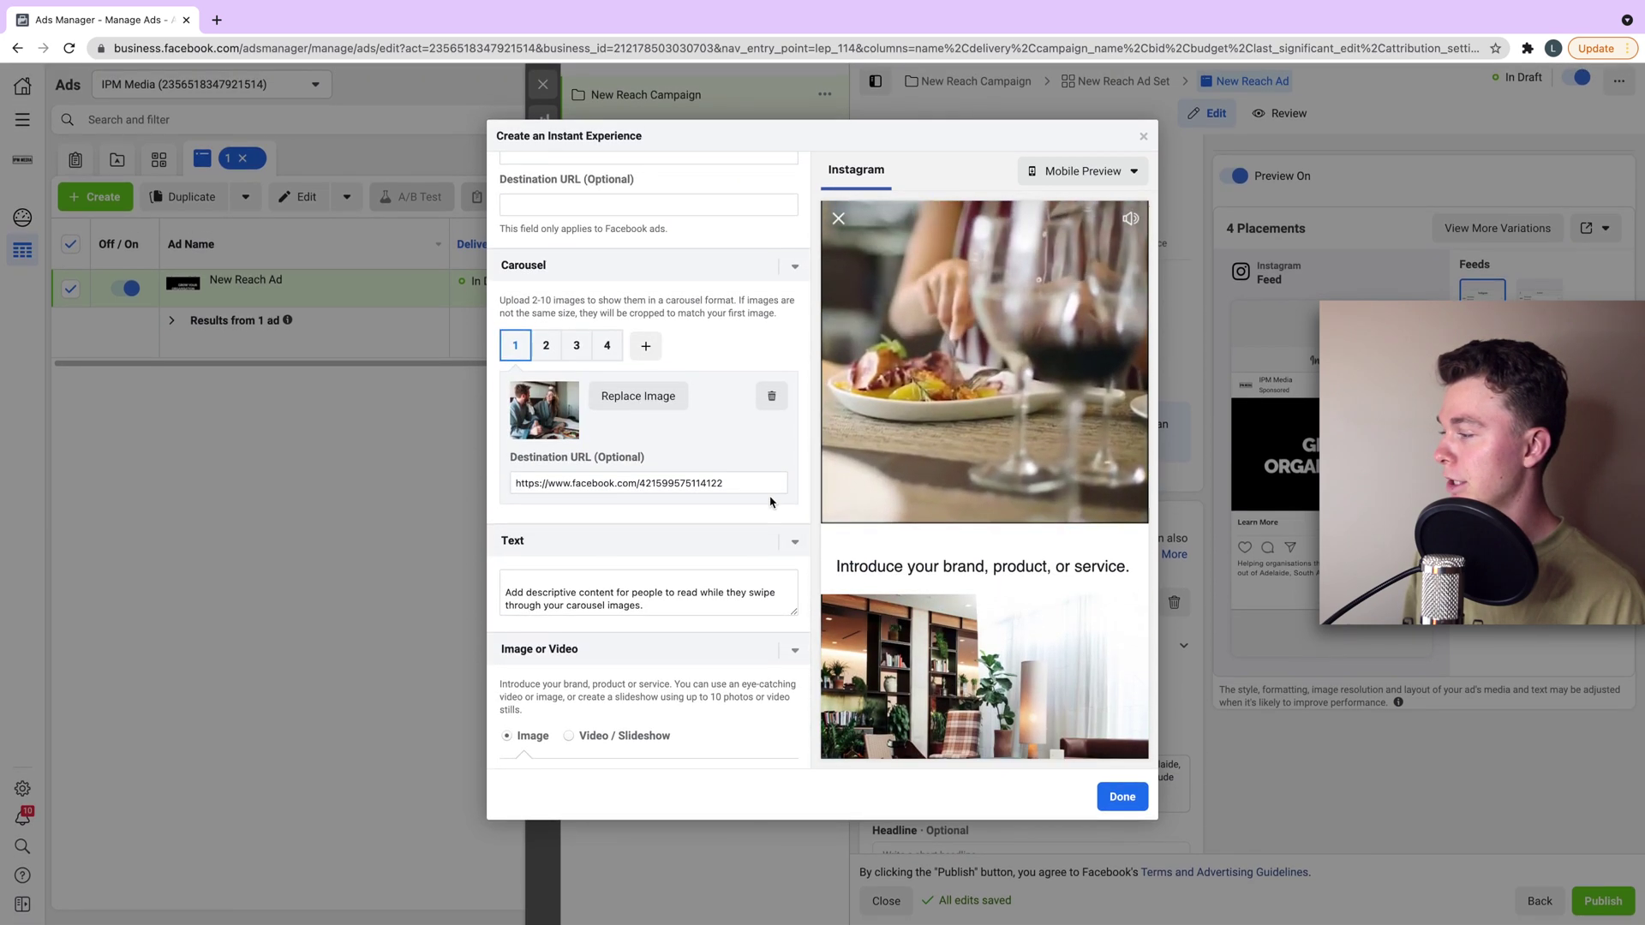
scroll(771, 515, "up", 3)
scroll(763, 482, "up", 2)
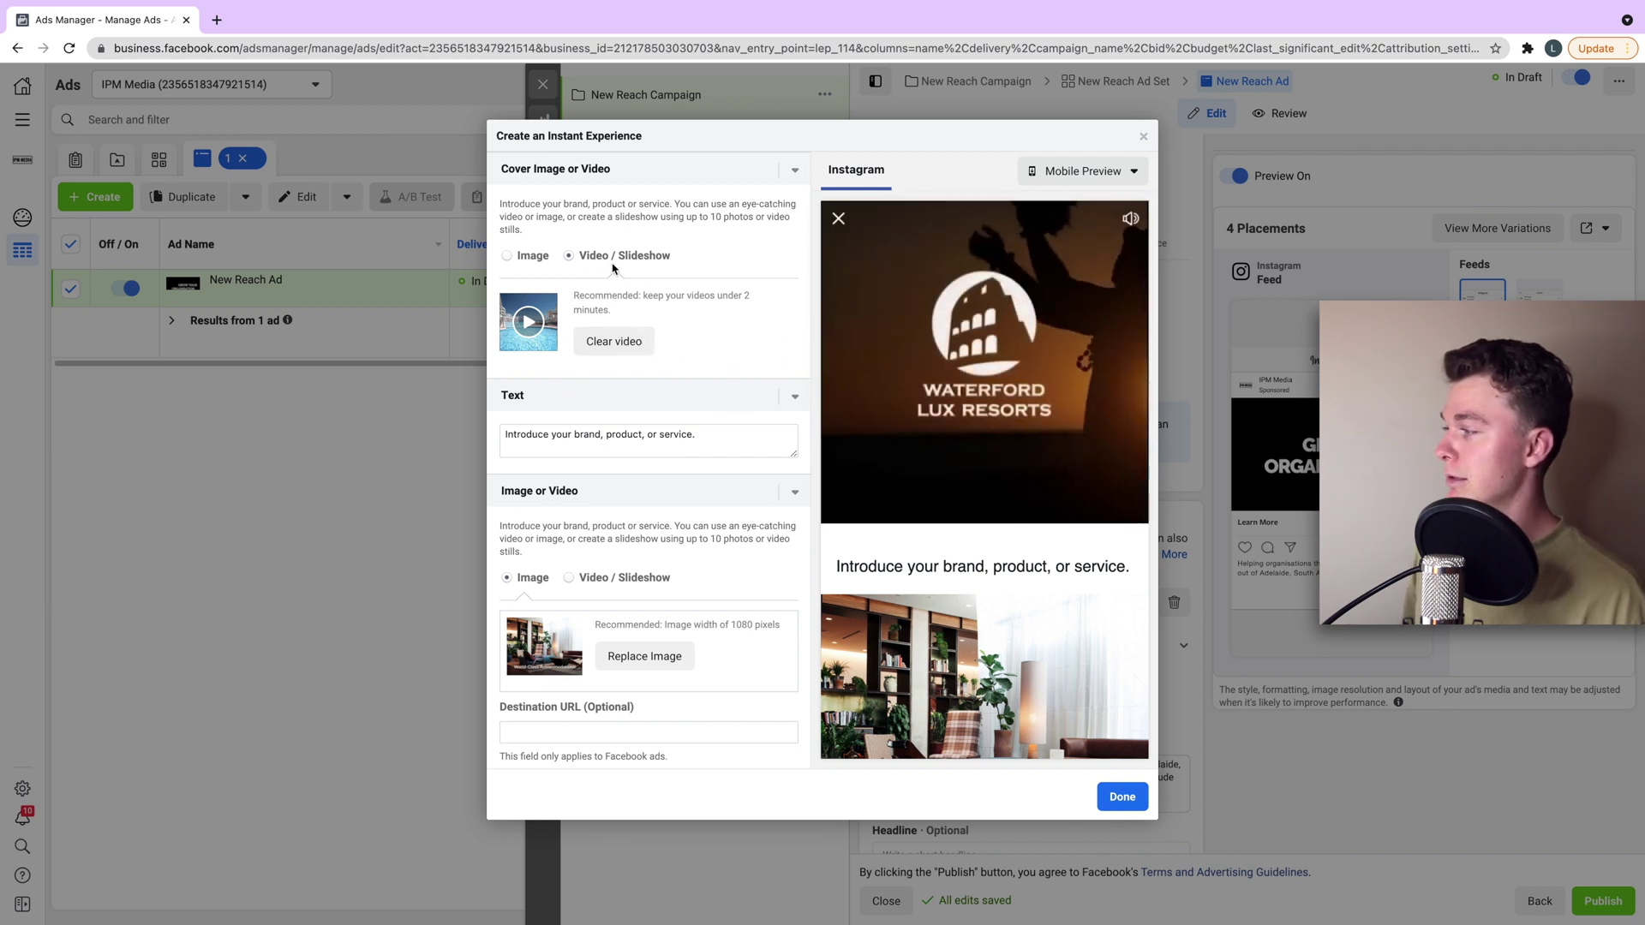
left_click(612, 342)
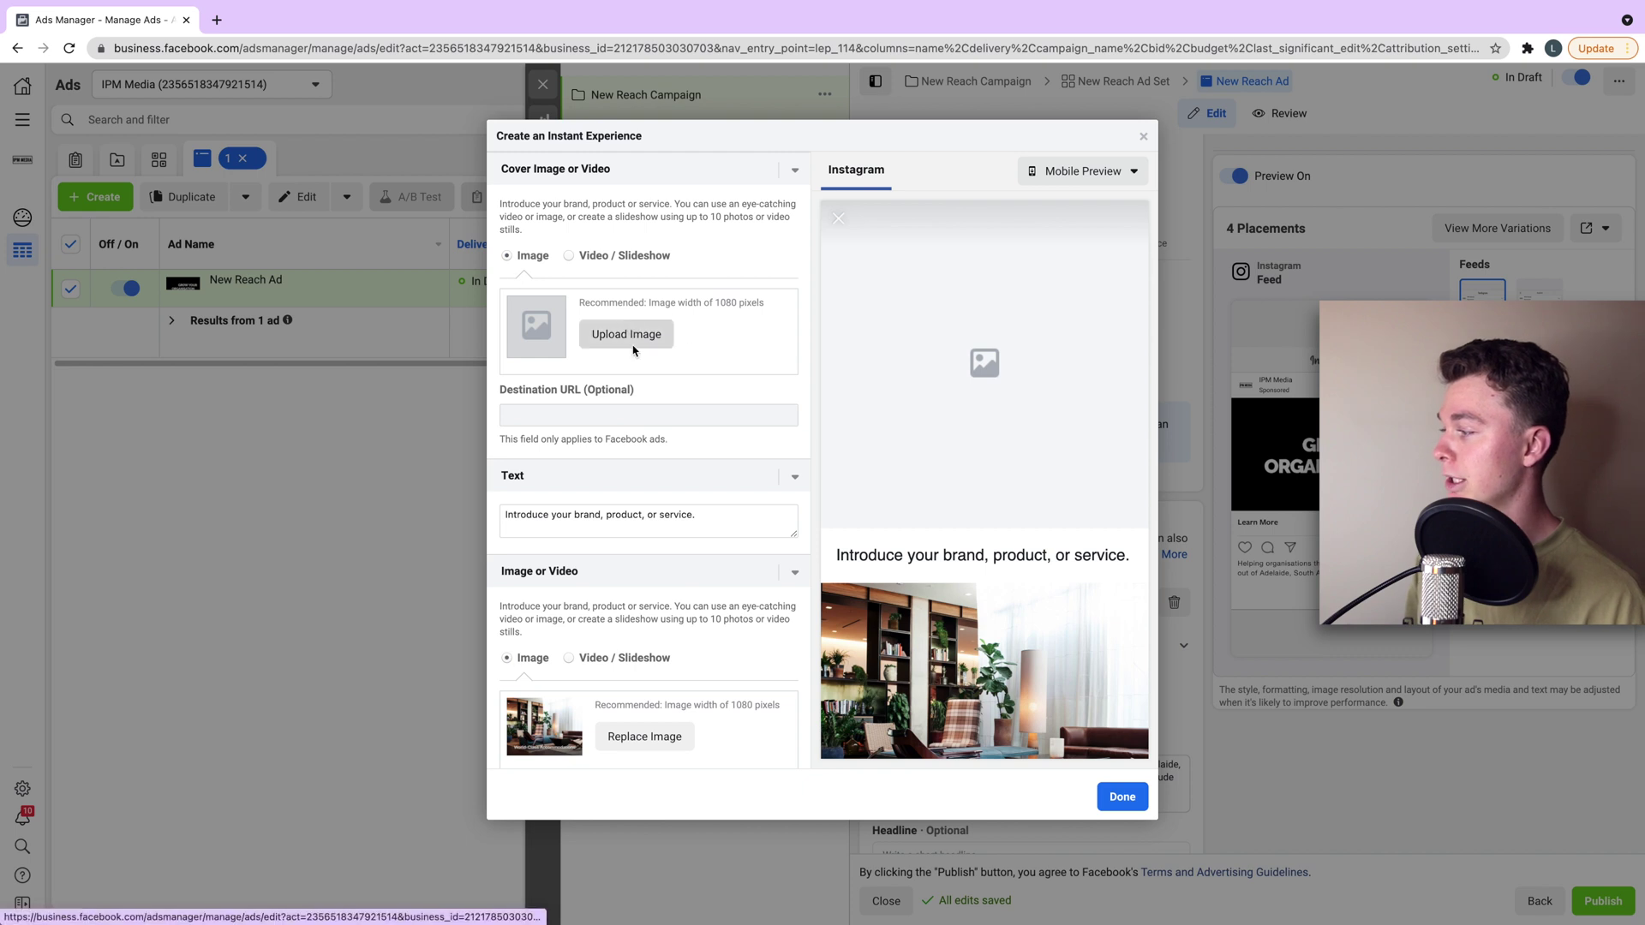
- Upload the Maldives sunset JPG from the Desktop tutorial folder as the new cover image
left_click(631, 337)
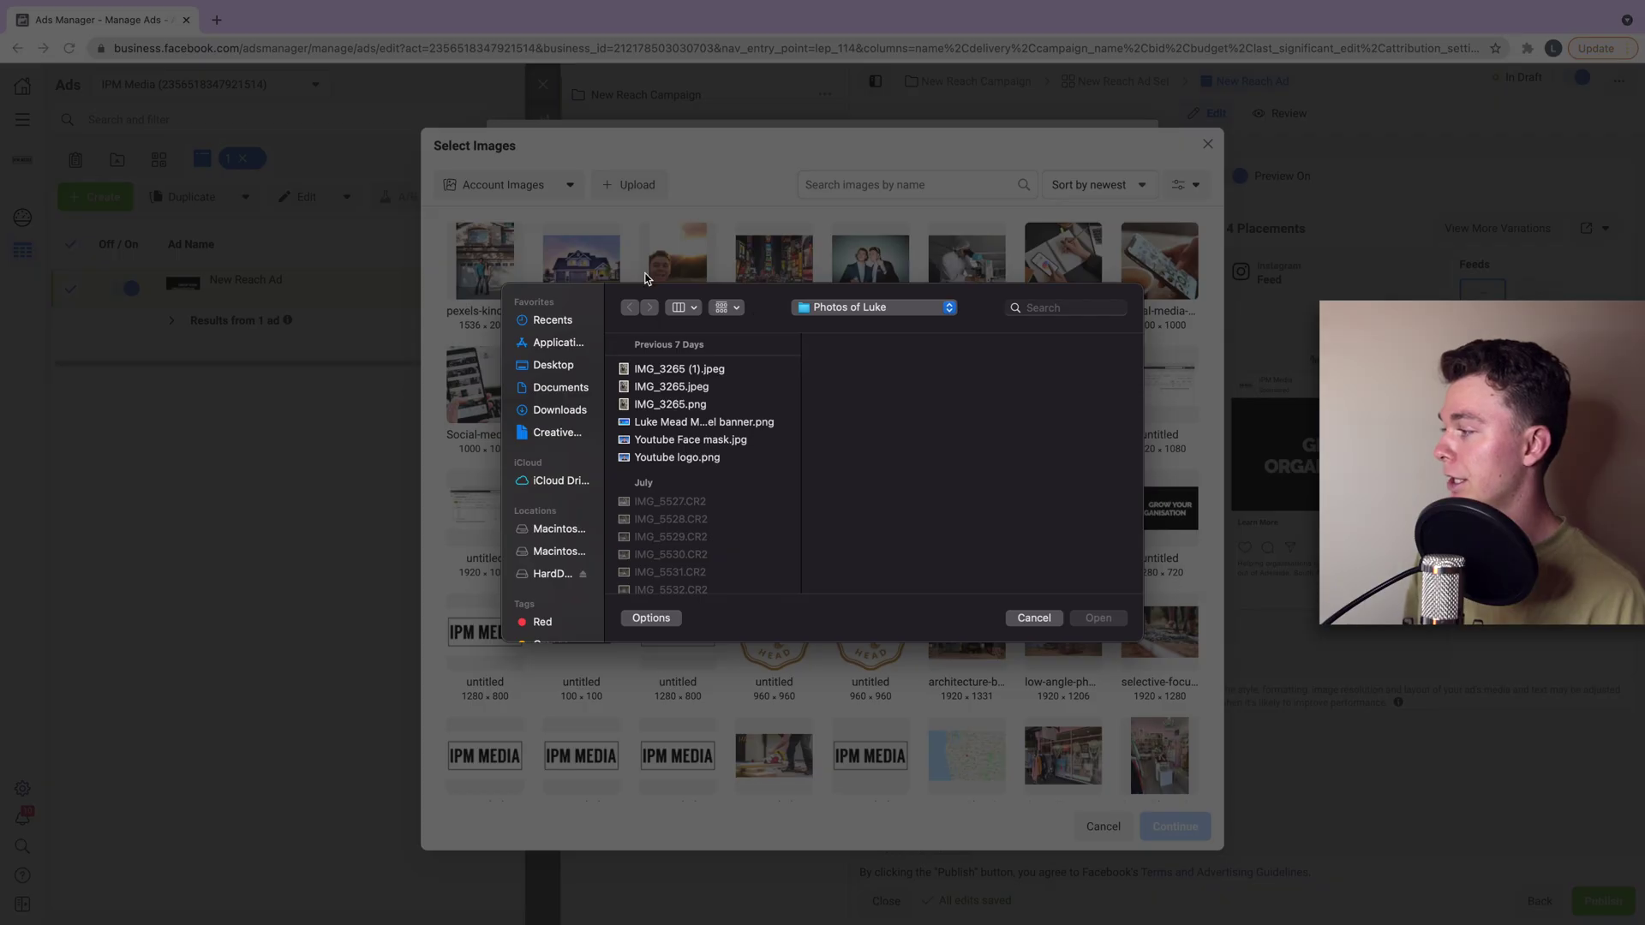
left_click(555, 365)
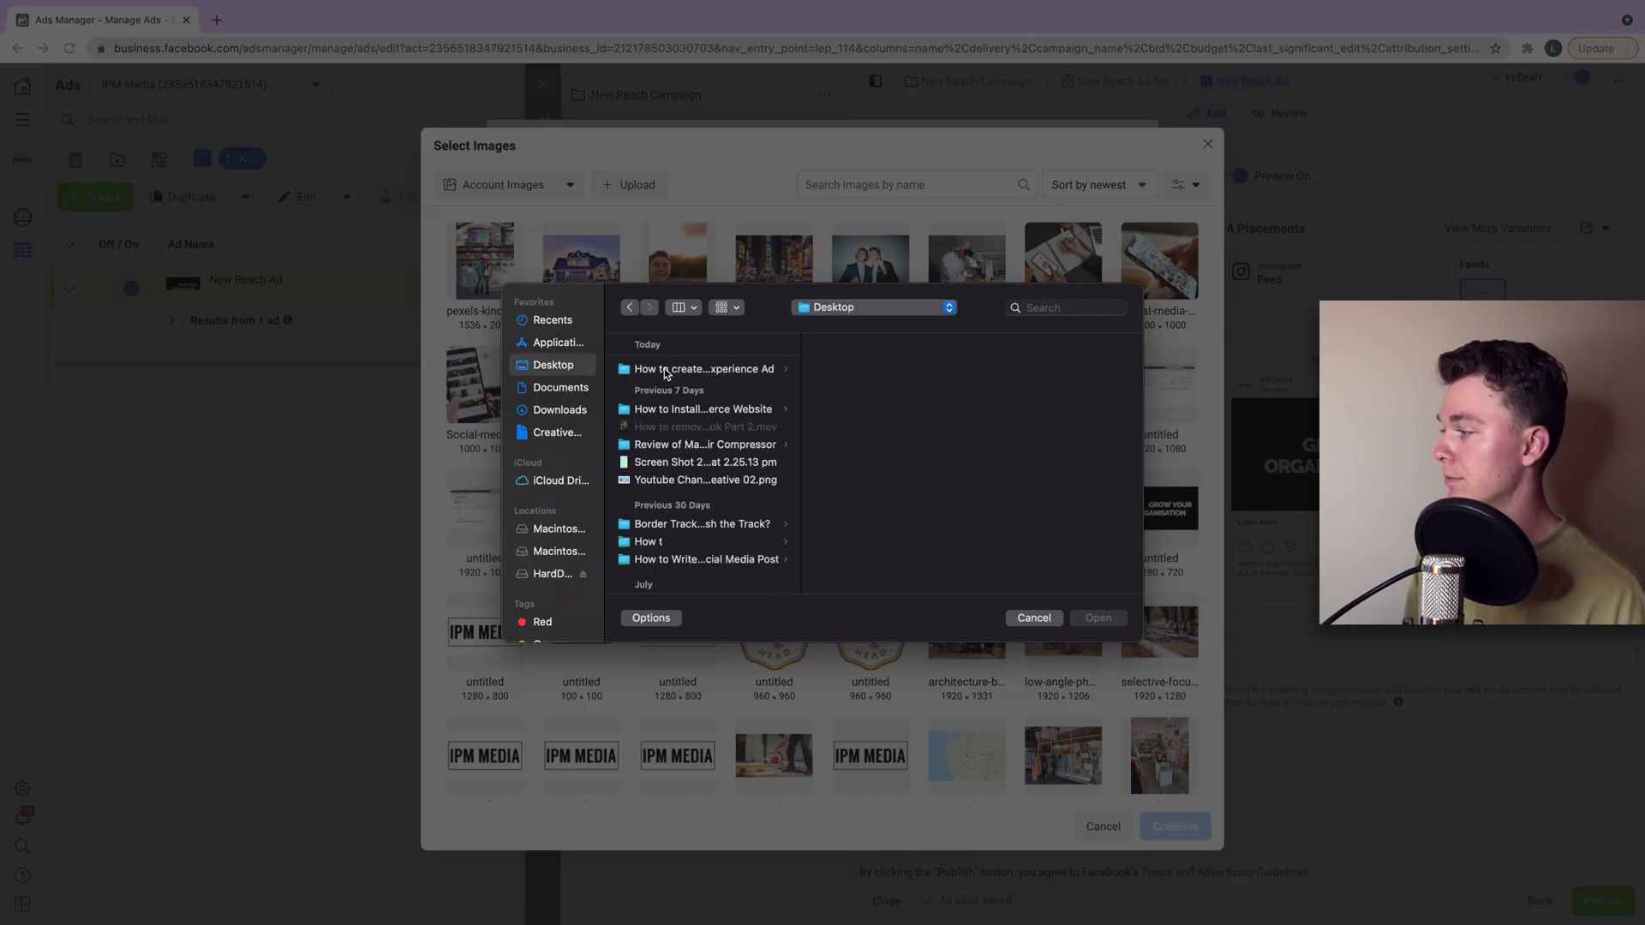
left_click(665, 371)
left_click(922, 441)
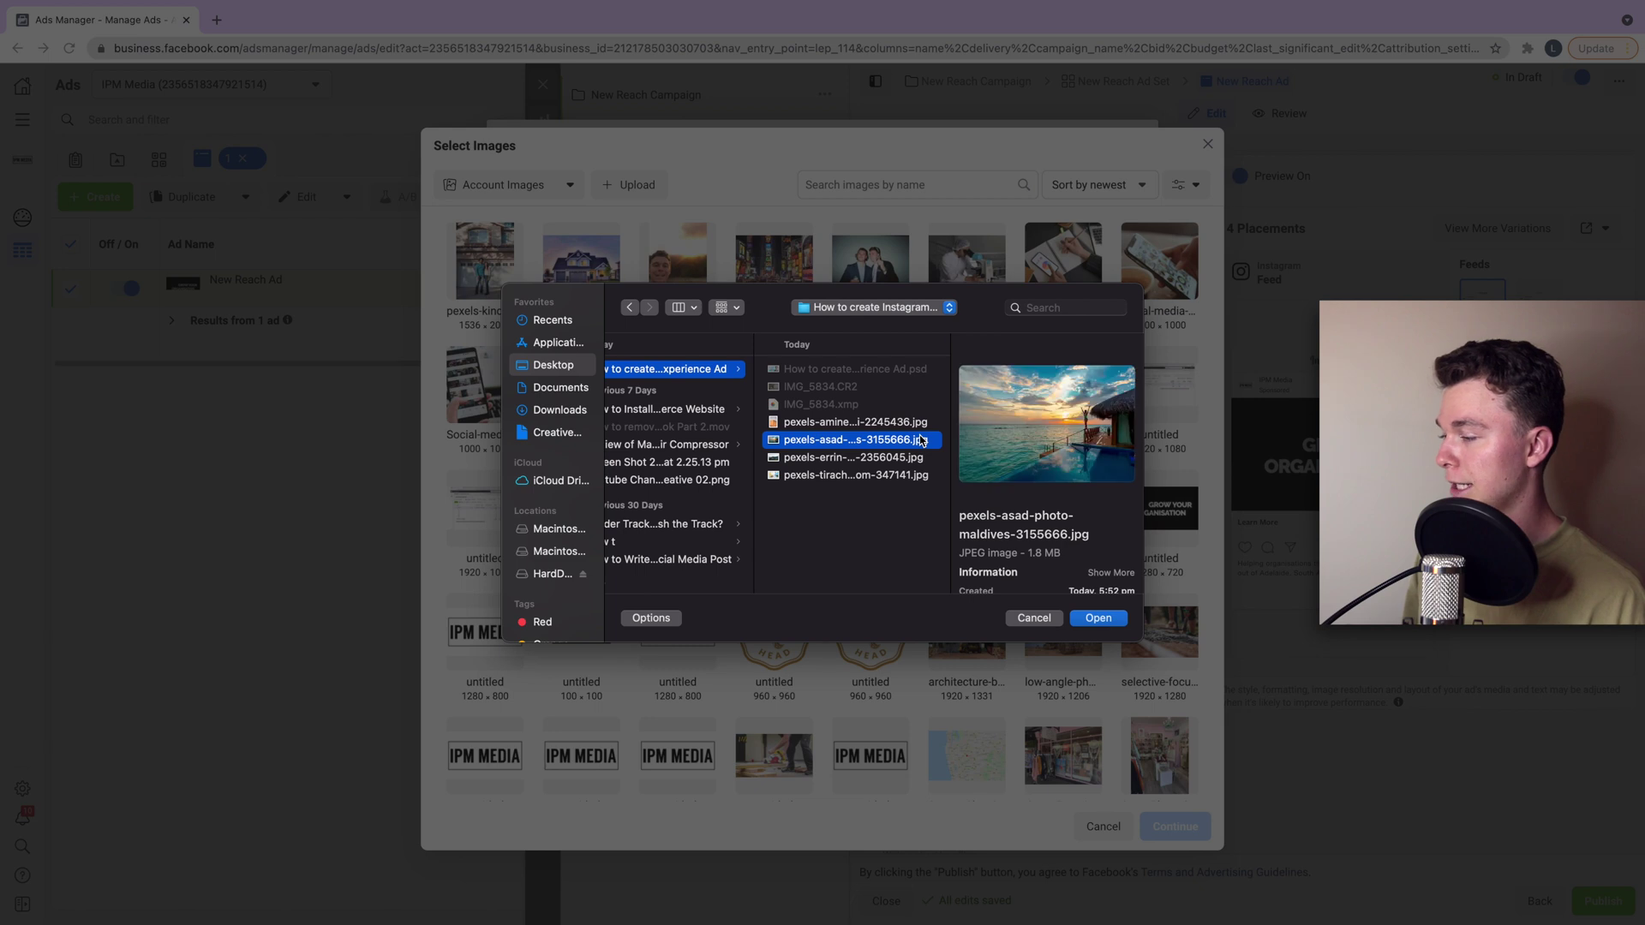
double_click(921, 440)
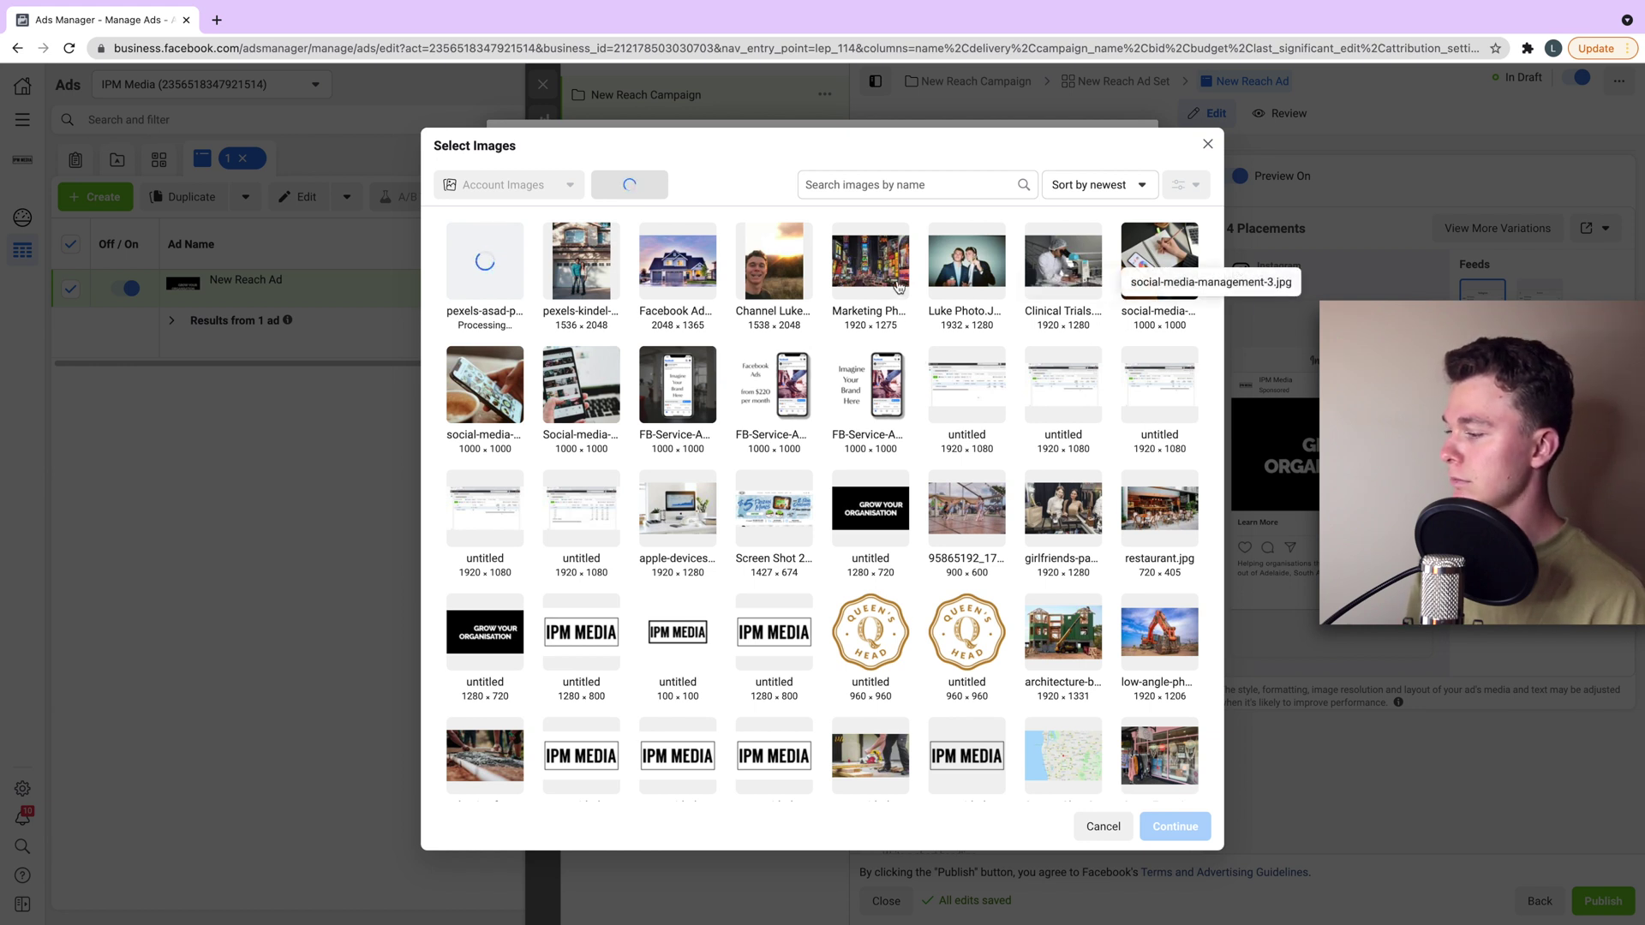
- Set the uploaded Maldives sunset photo as the Instant Experience cover
left_click(1175, 824)
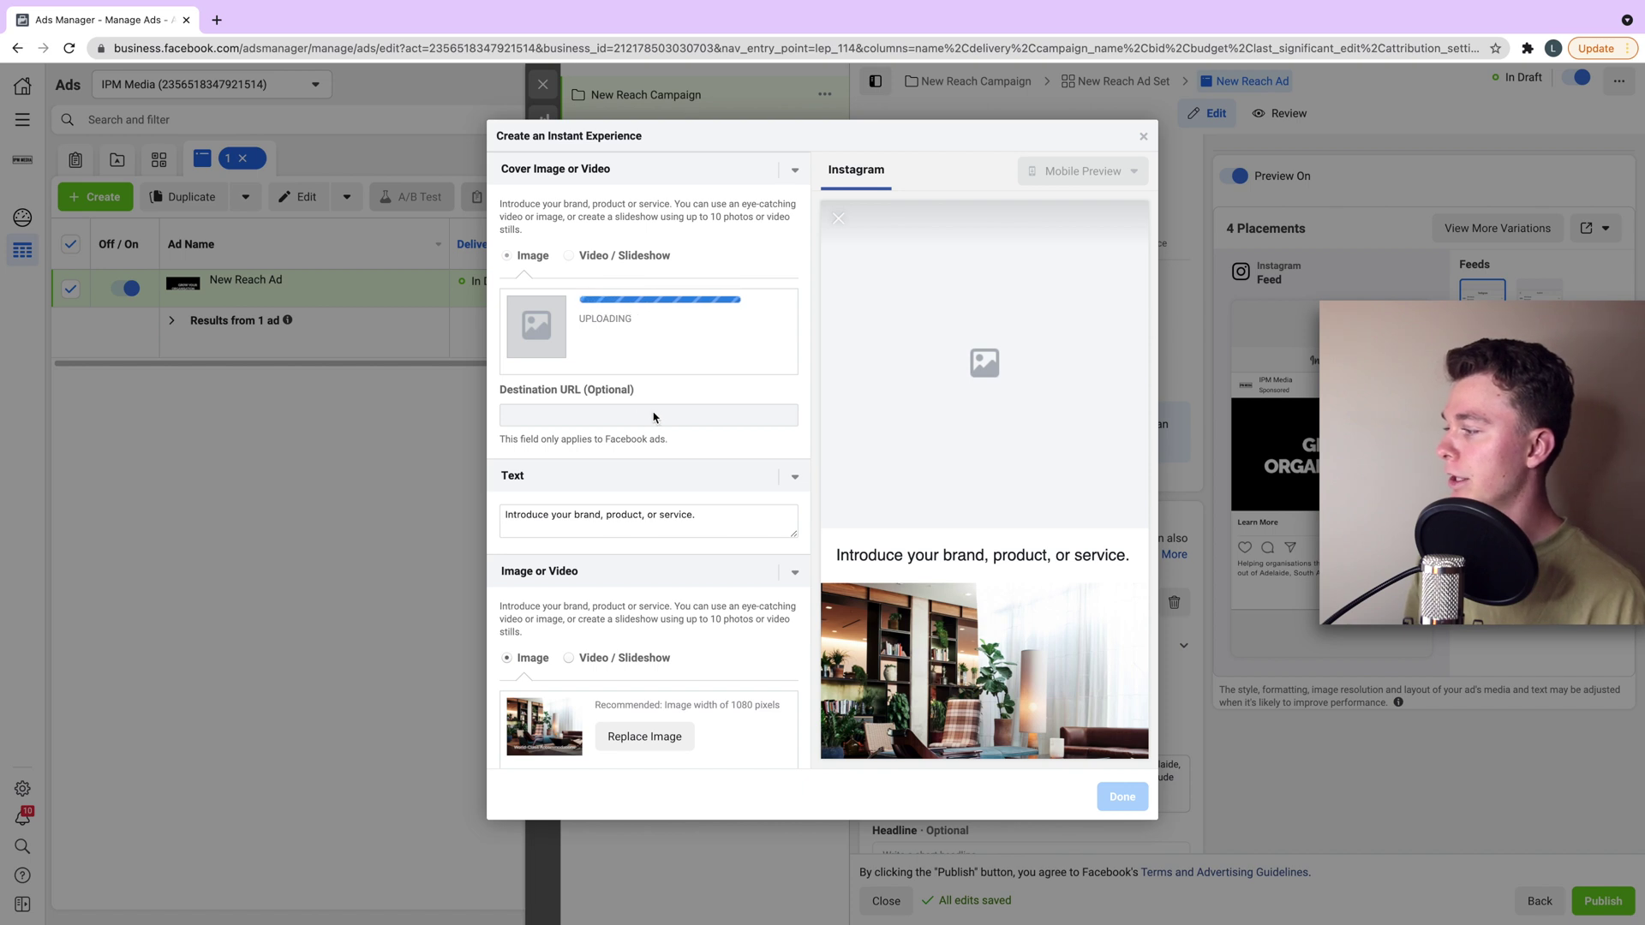
left_click(581, 418)
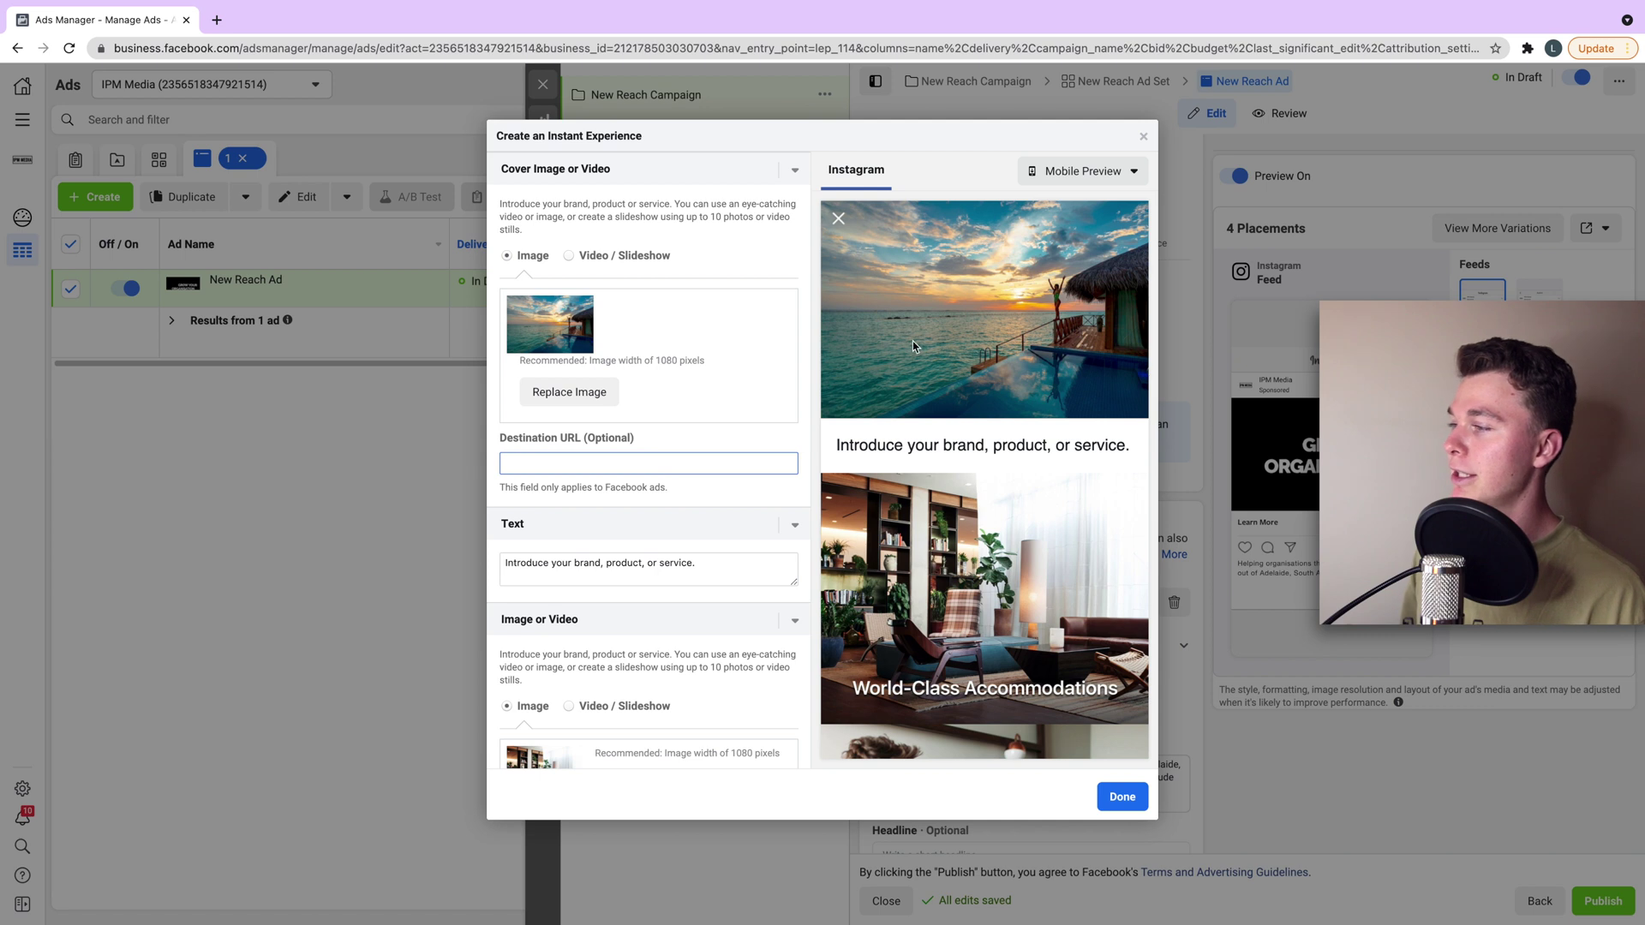
scroll(907, 346, "down", 1)
scroll(912, 342, "down", 1)
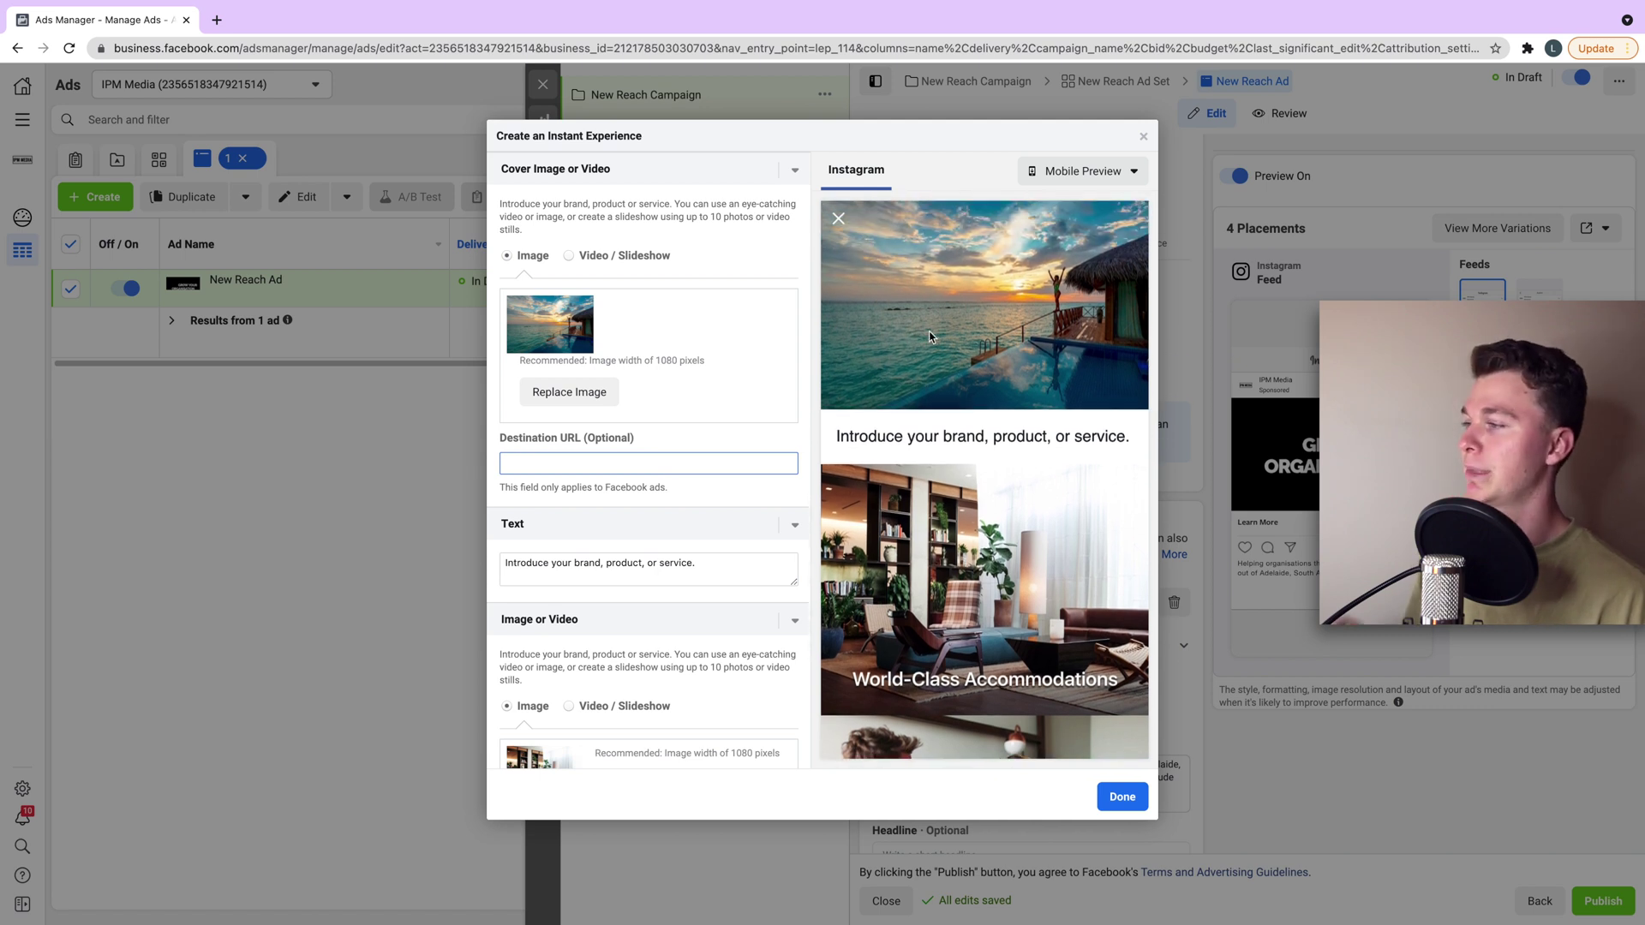
scroll(873, 382, "down", 1)
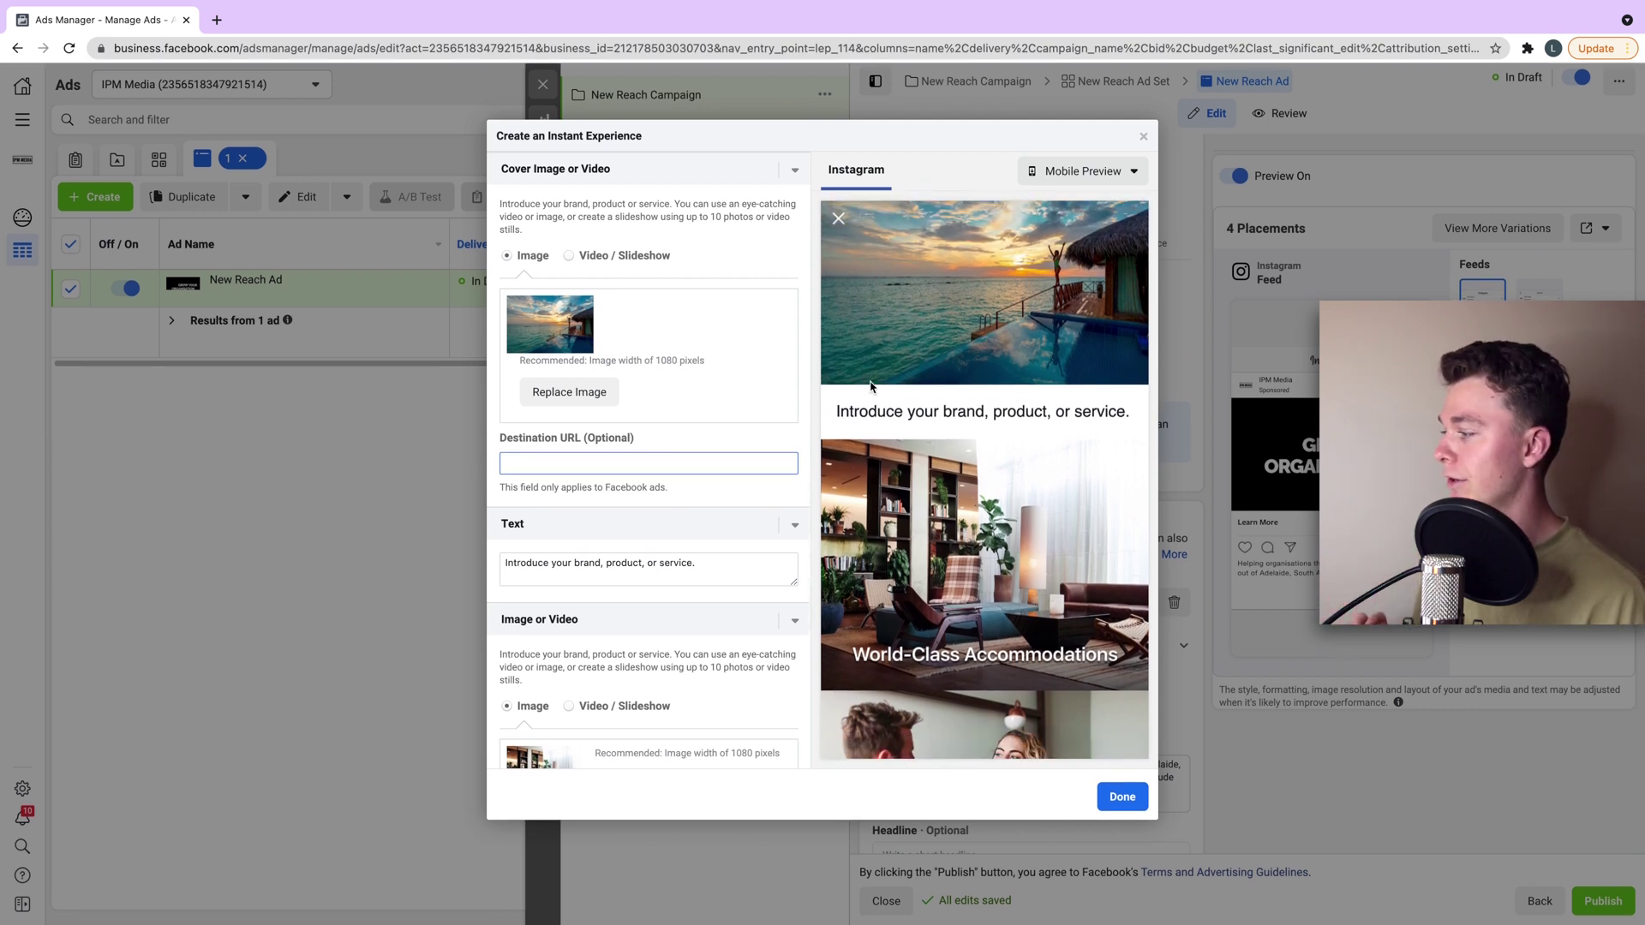
left_click(694, 567)
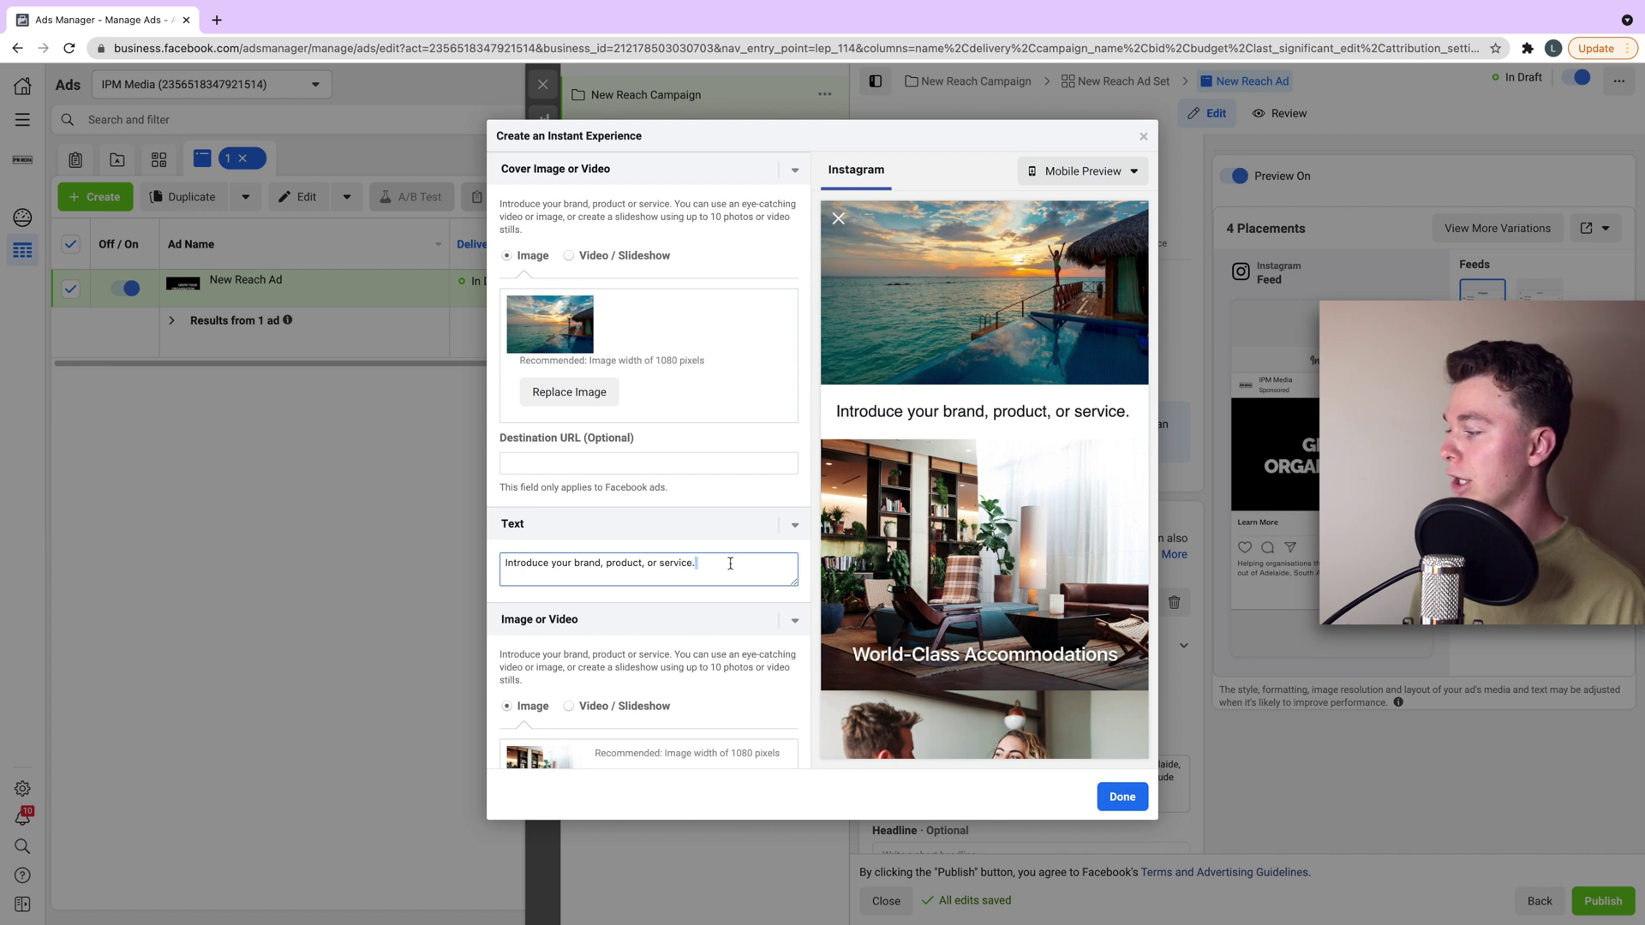
type(" Welc")
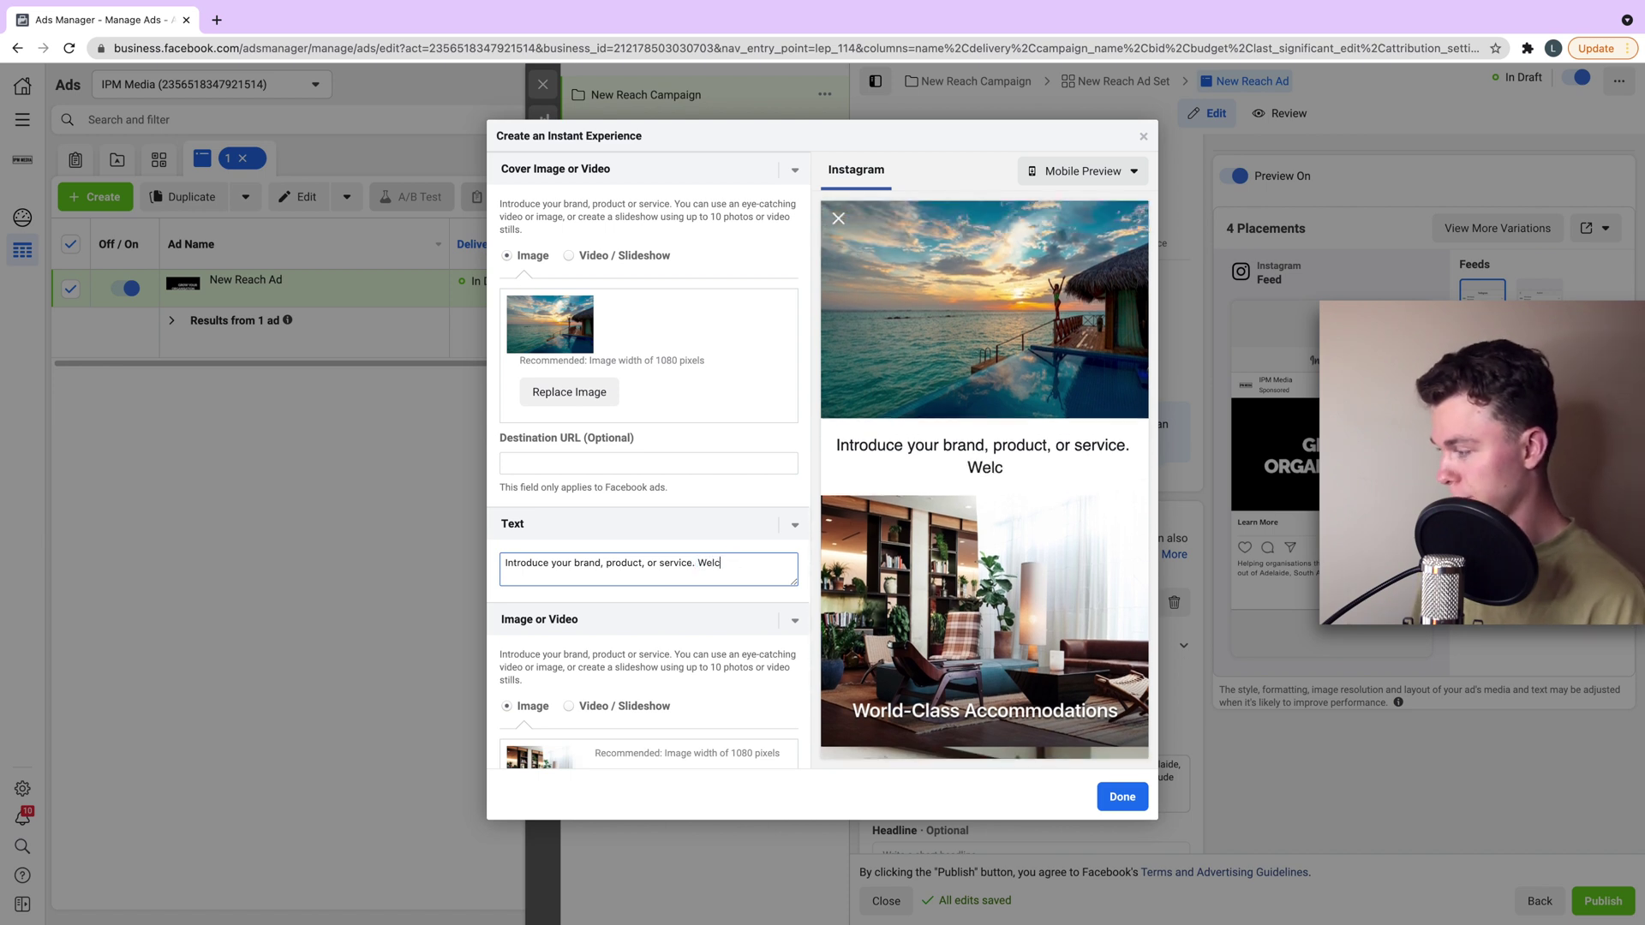
type("ome to Ads")
scroll(654, 474, "down", 1)
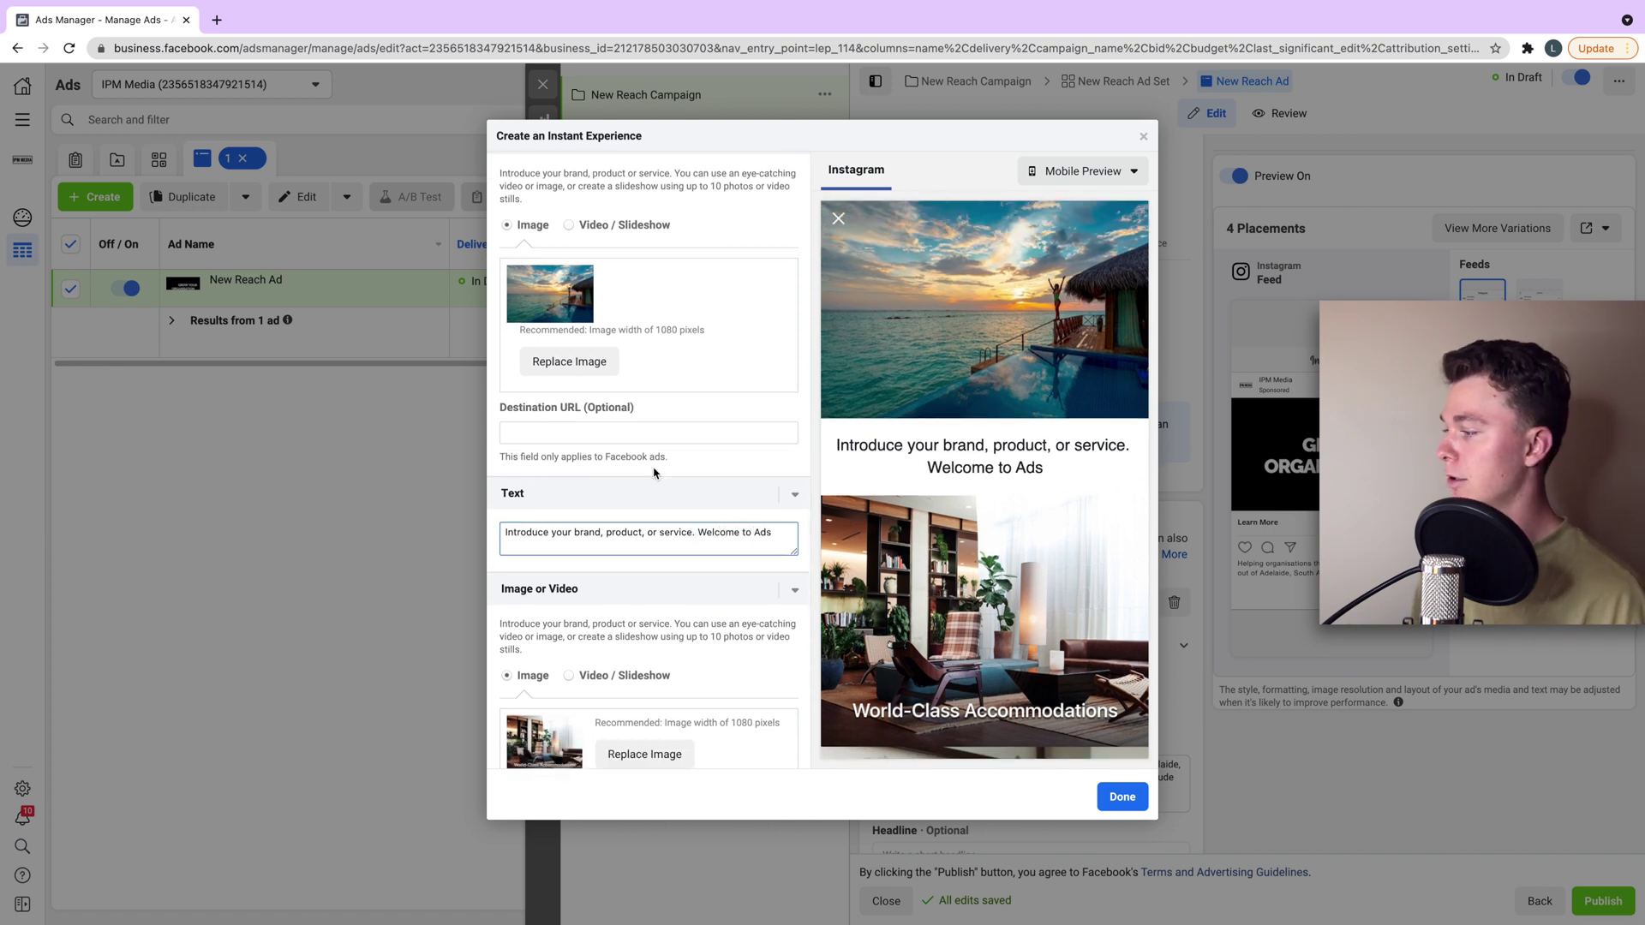
scroll(669, 501, "down", 2)
- Review the text block and carousel images, then open the picker for the interior-room image
left_click(792, 429)
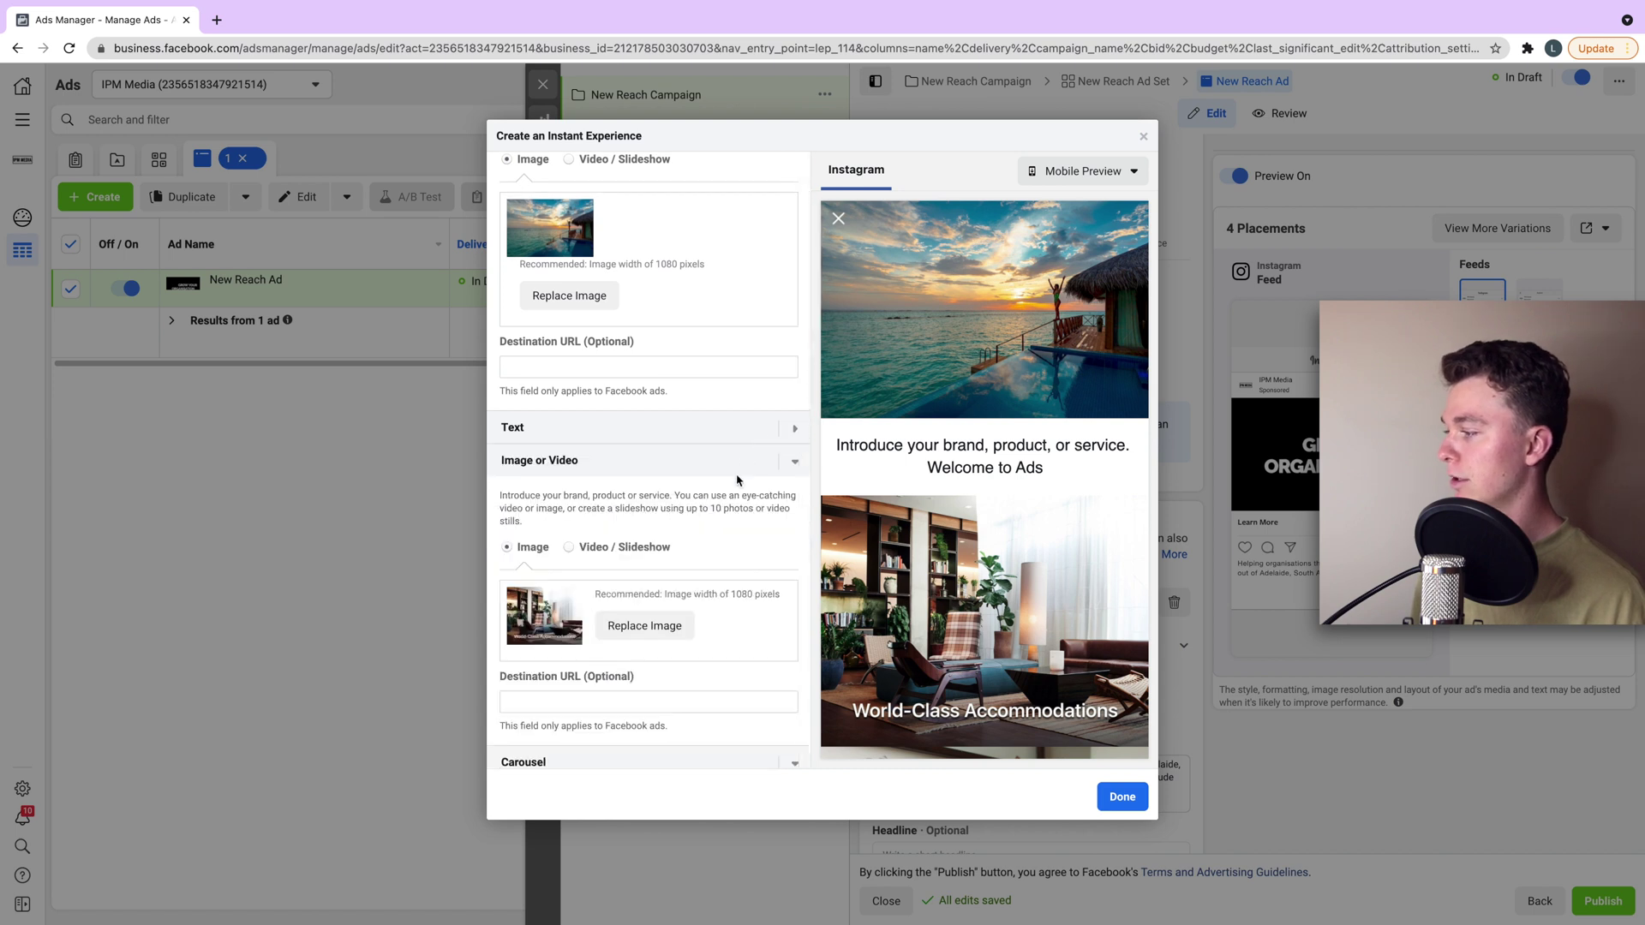
left_click(794, 428)
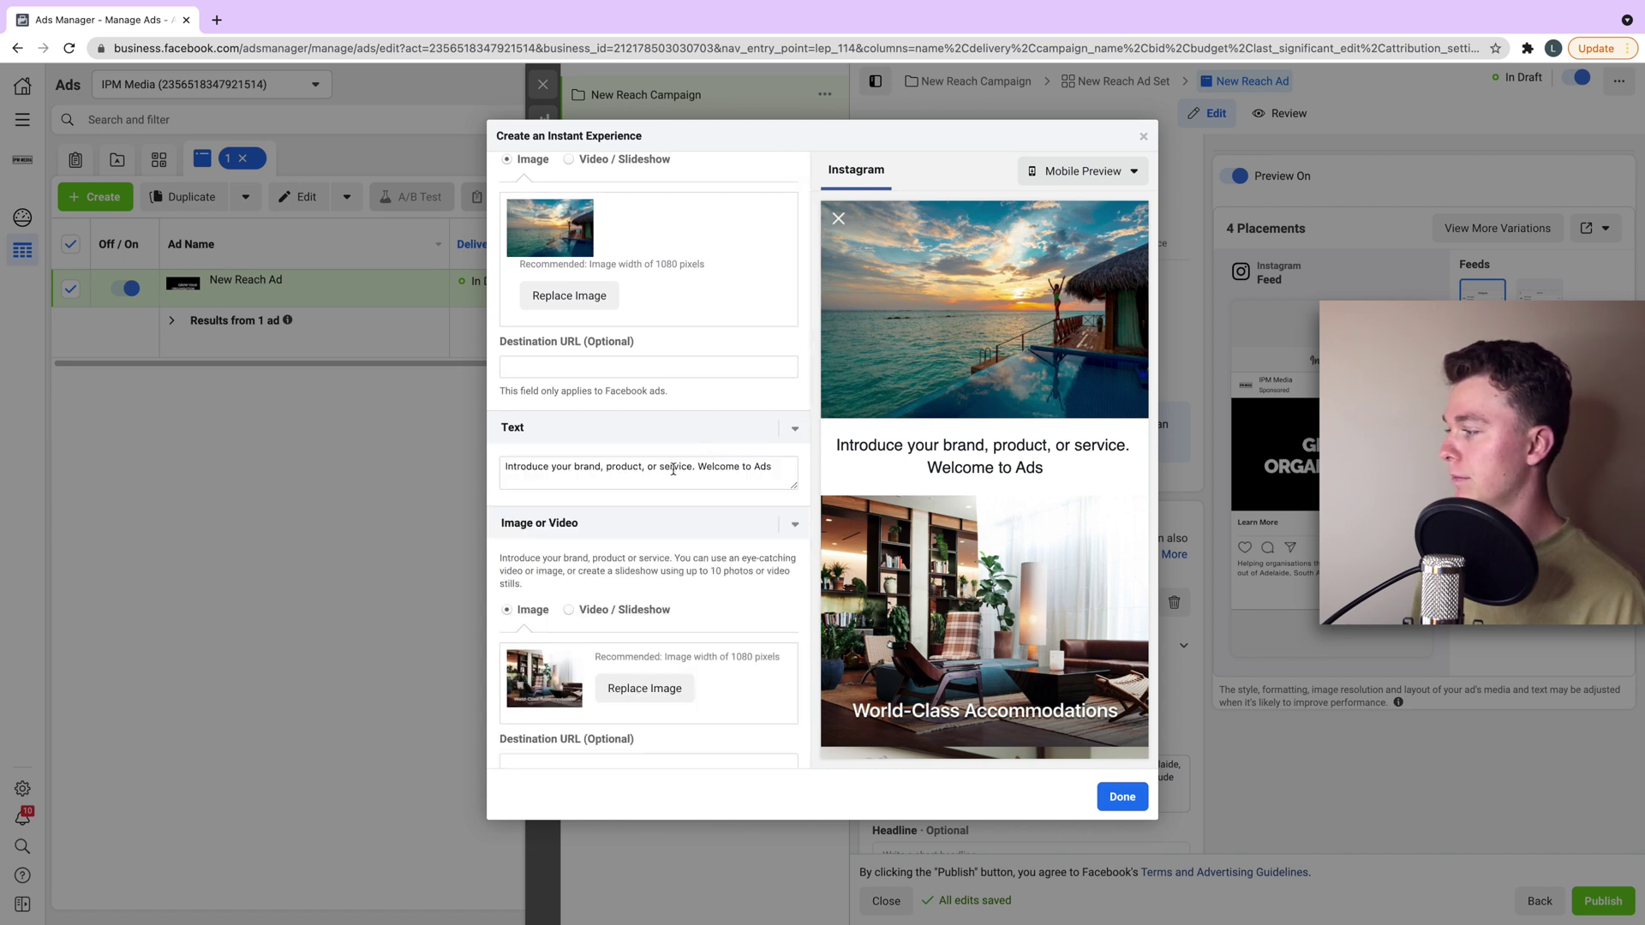
scroll(760, 497, "down", 2)
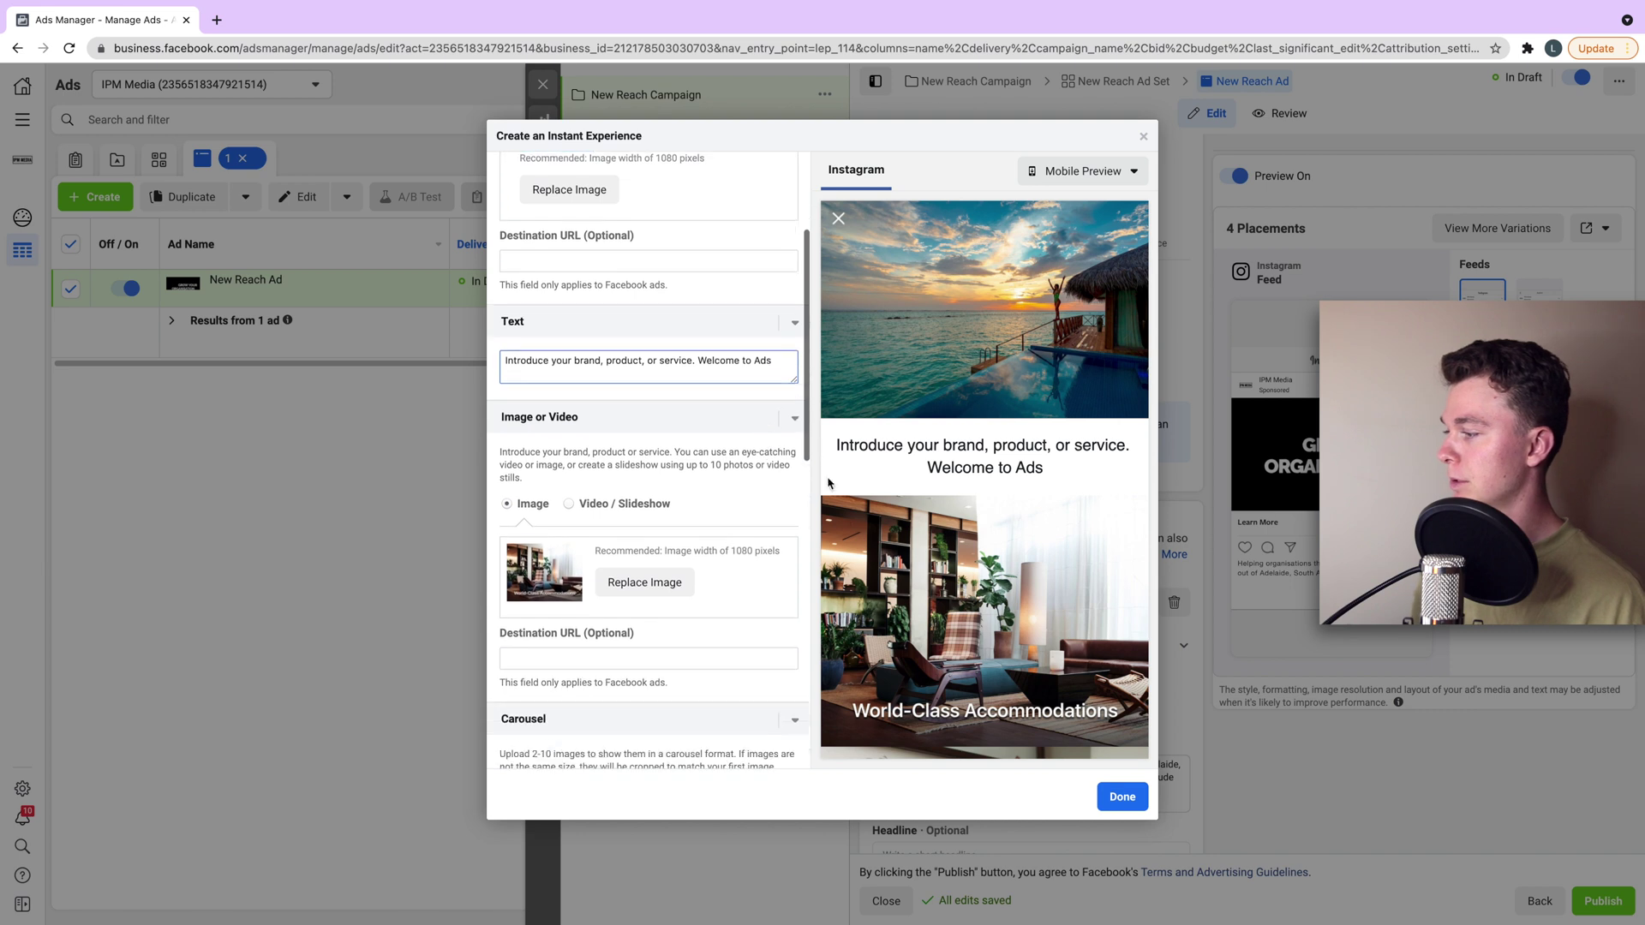
scroll(900, 481, "down", 3)
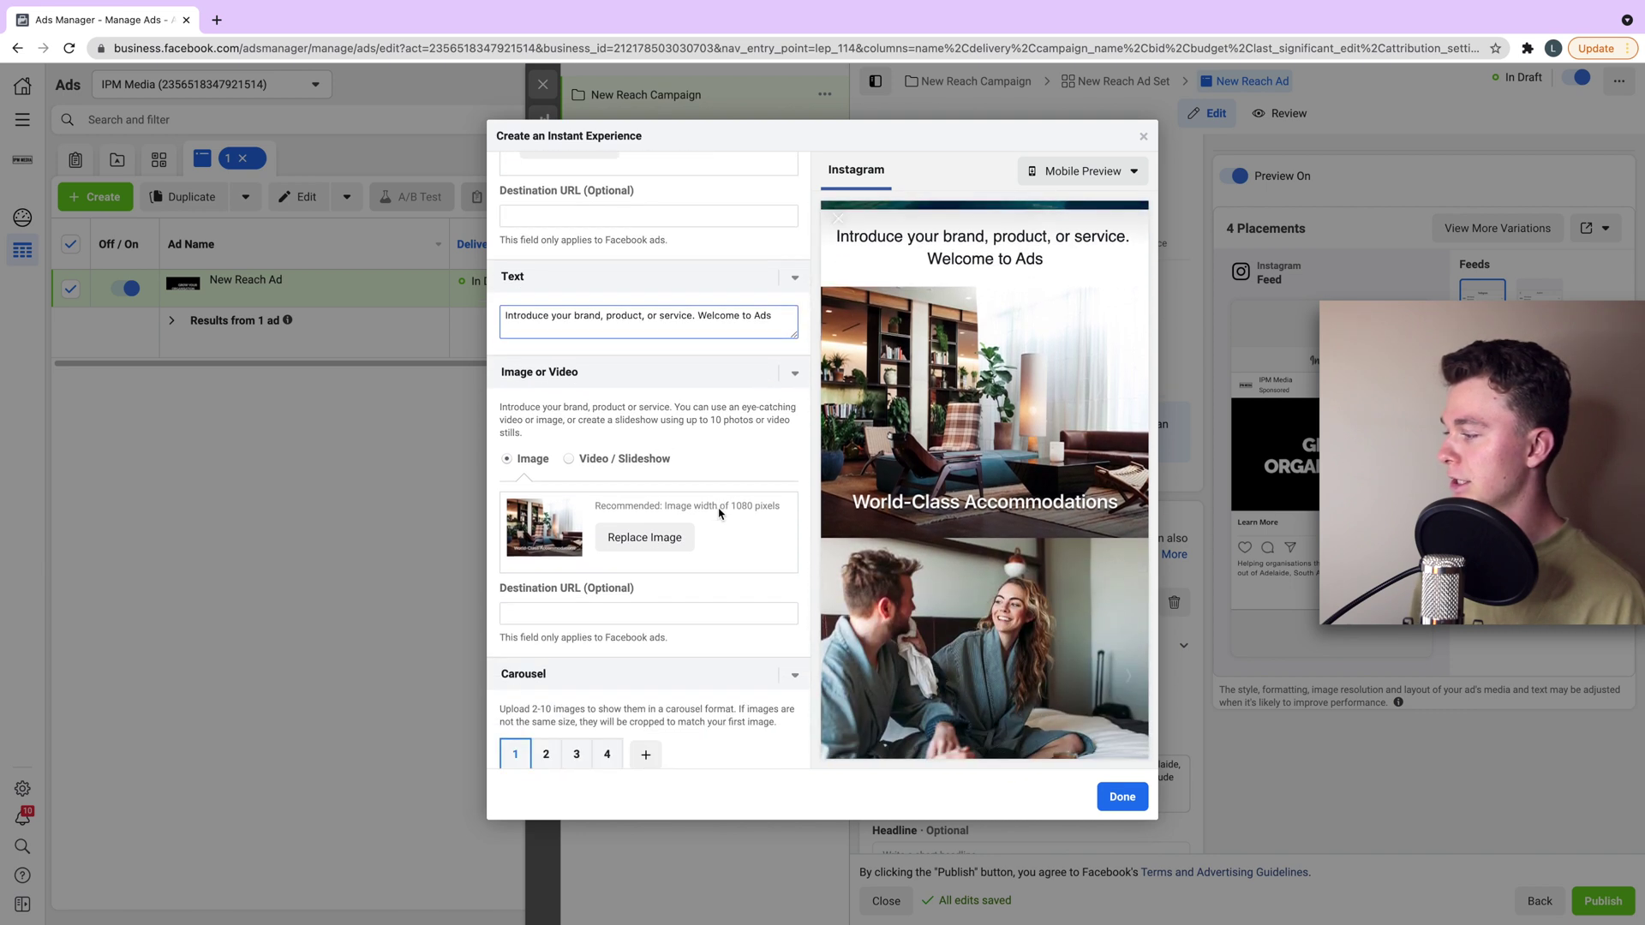
scroll(723, 513, "down", 2)
scroll(727, 502, "down", 2)
scroll(726, 502, "down", 5)
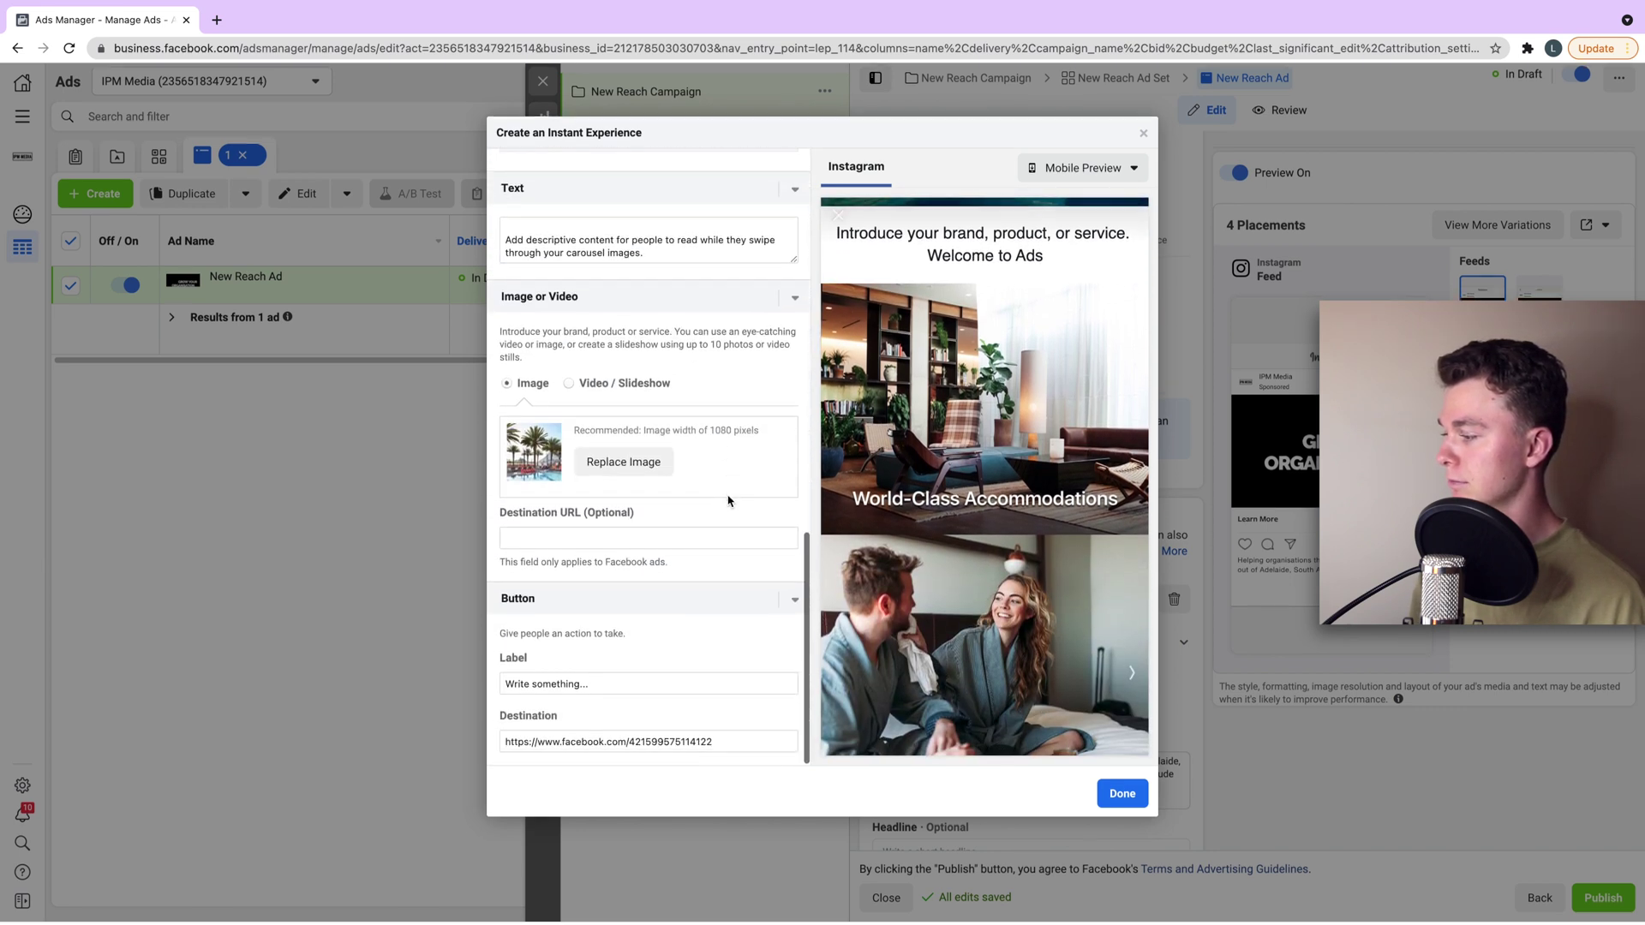
scroll(721, 499, "up", 1)
scroll(721, 499, "up", 3)
scroll(721, 499, "up", 2)
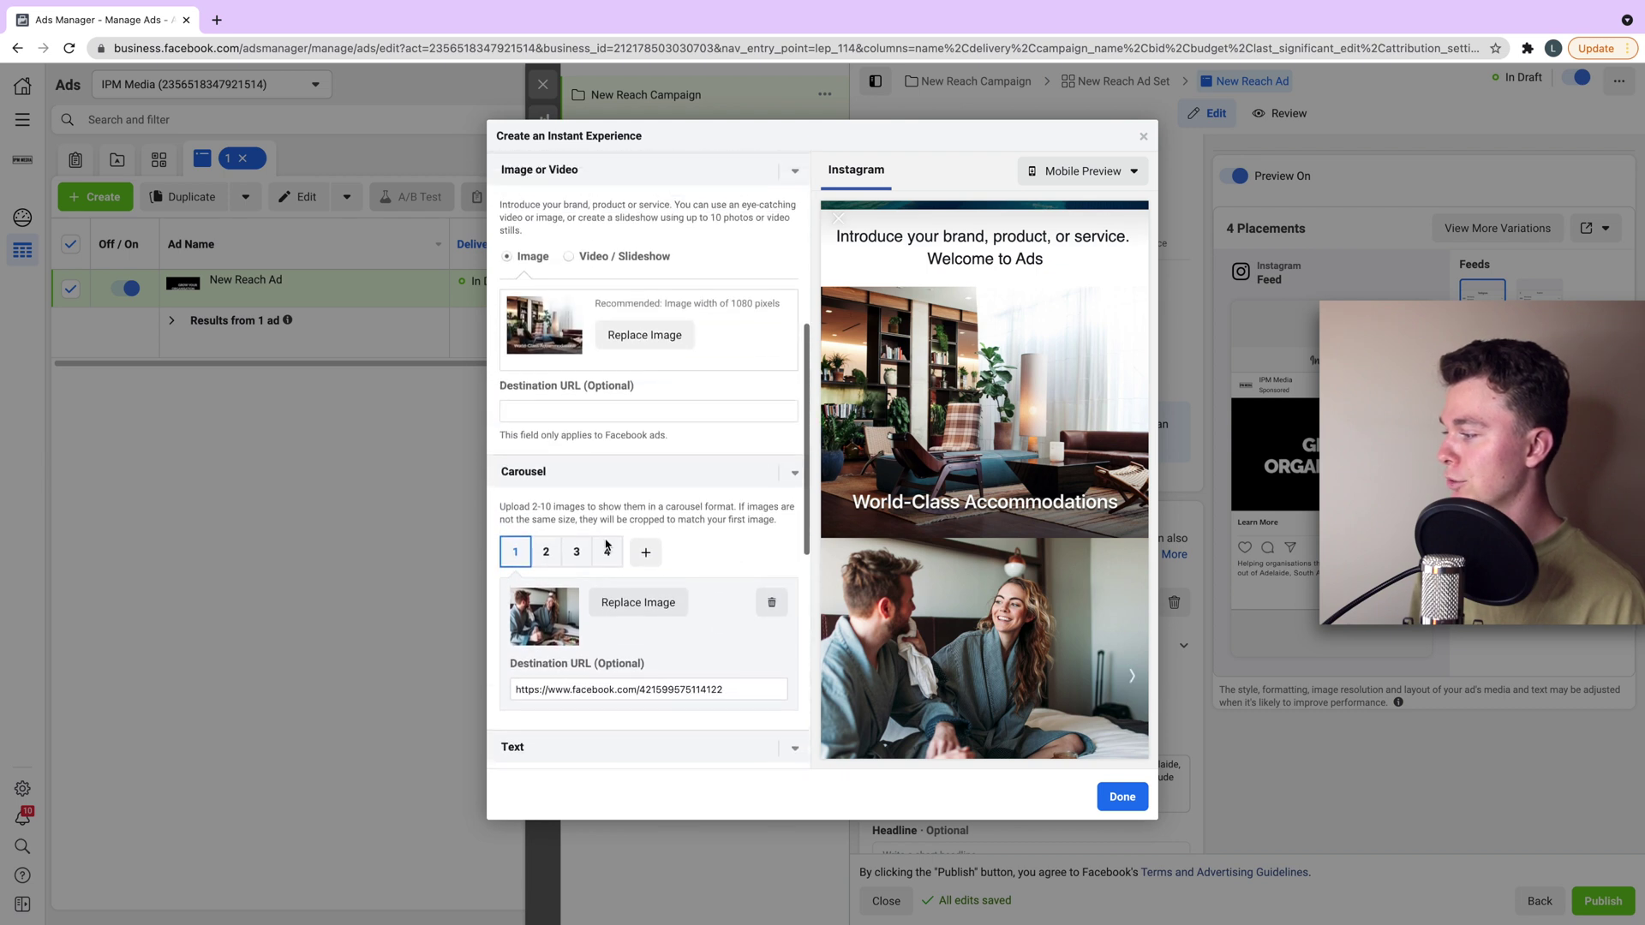
left_click(547, 551)
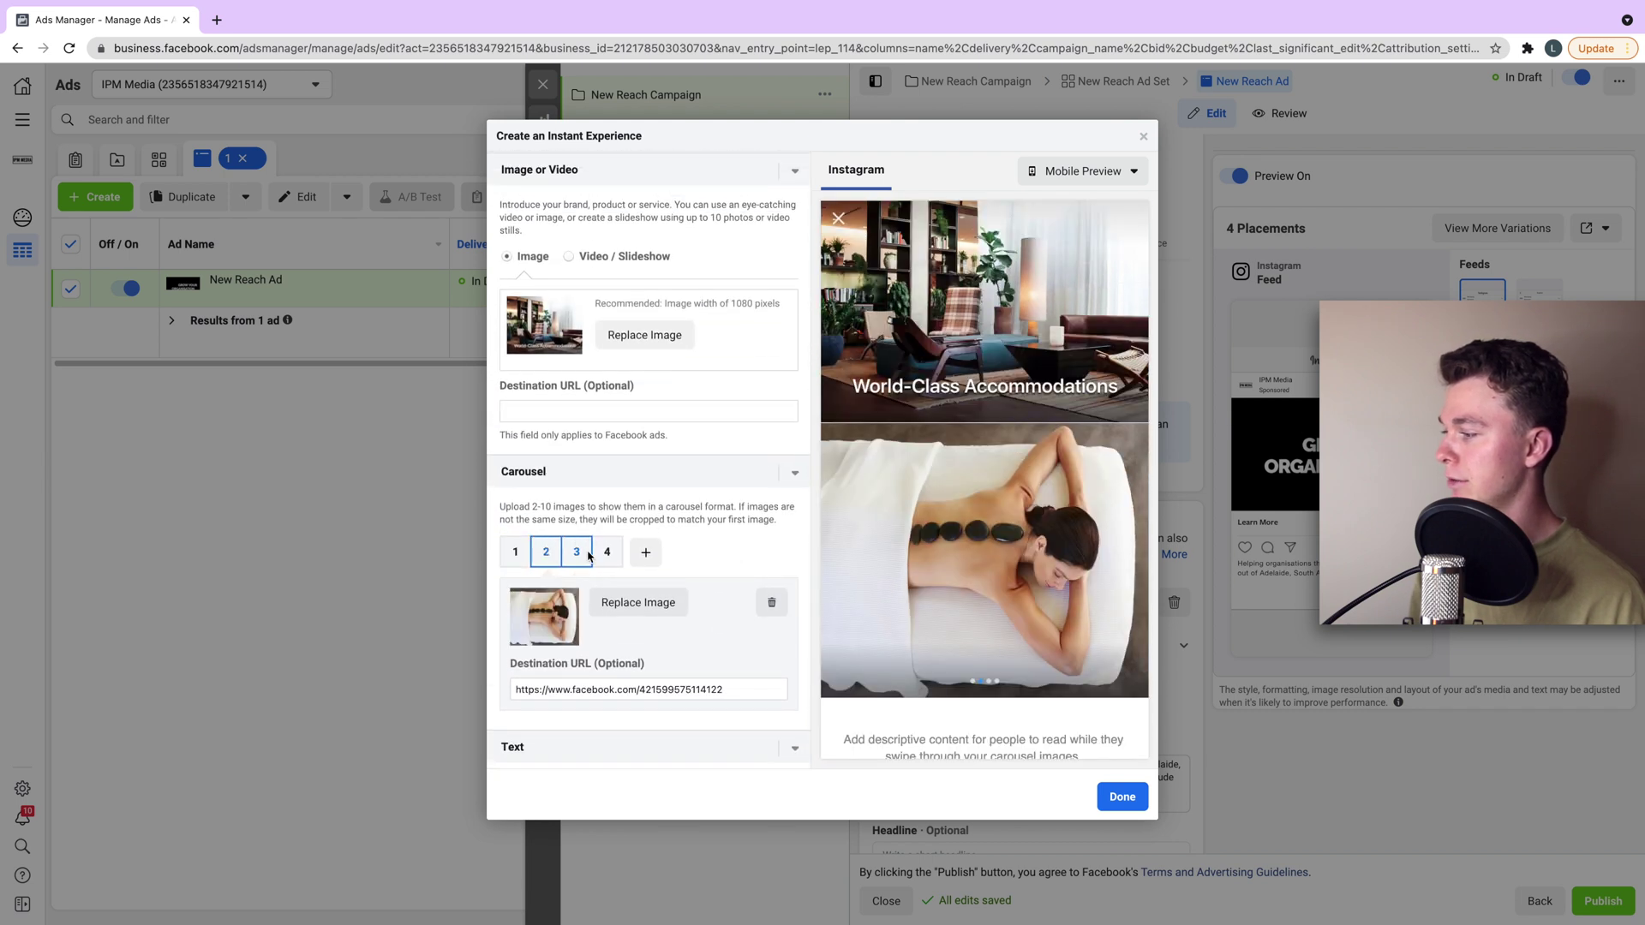
left_click(587, 554)
scroll(680, 526, "up", 1)
scroll(665, 514, "up", 2)
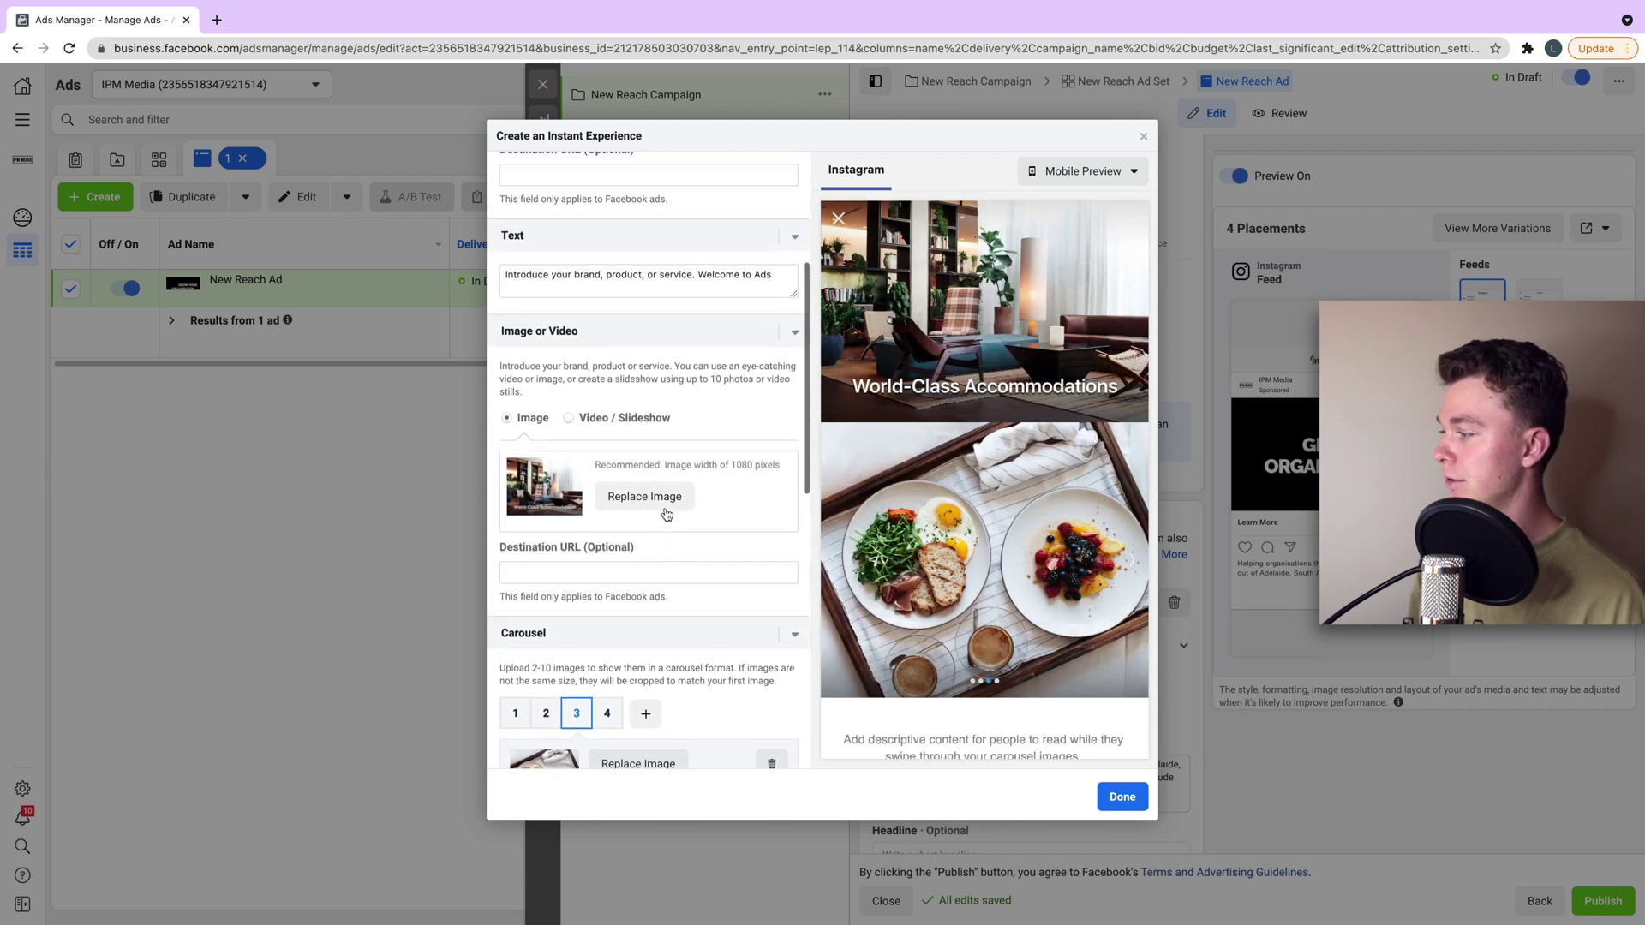
left_click(624, 500)
- Replace the interior image with the uploaded desert dune photo and save the Instant Experience
left_click(623, 192)
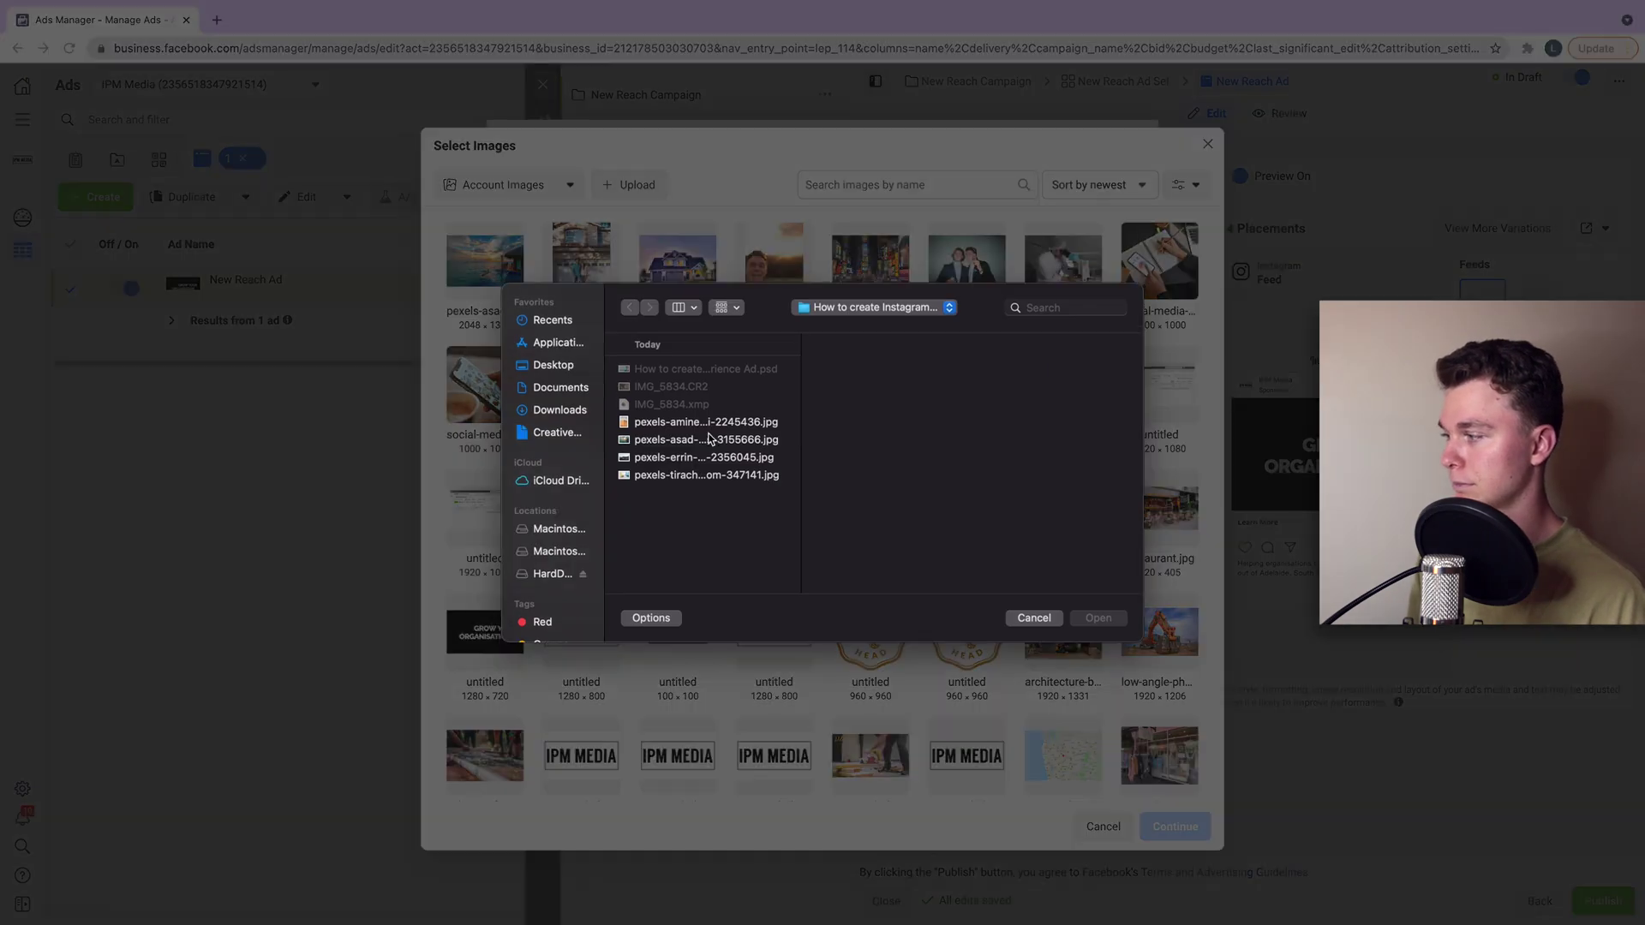
left_click(711, 423)
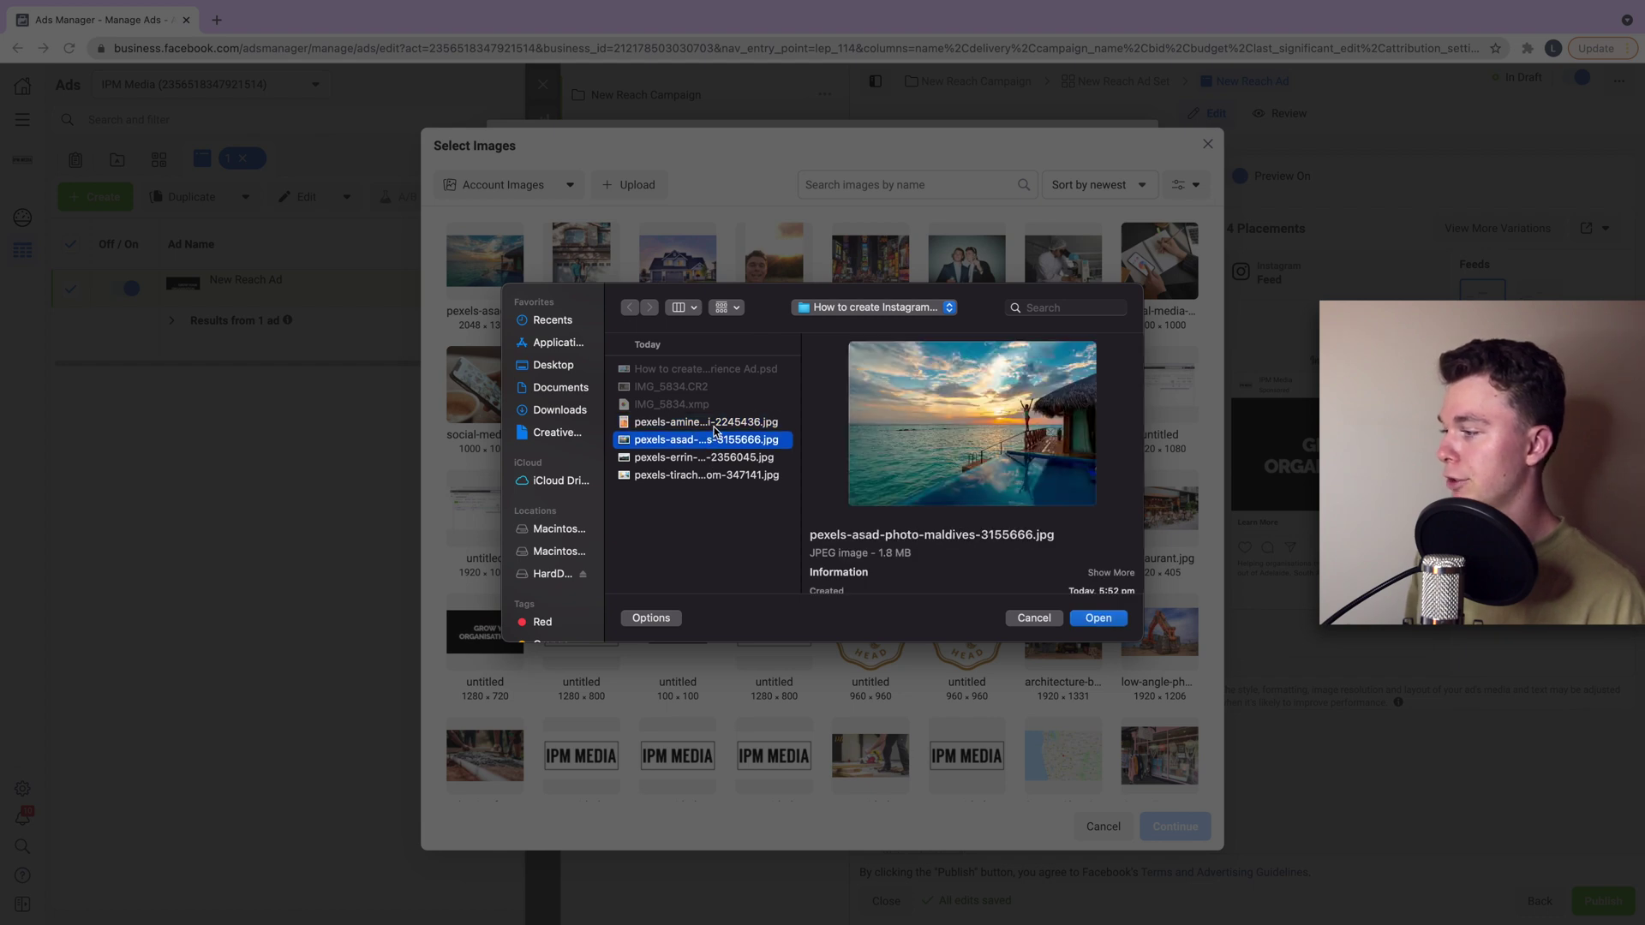
left_click(711, 421)
key("Return")
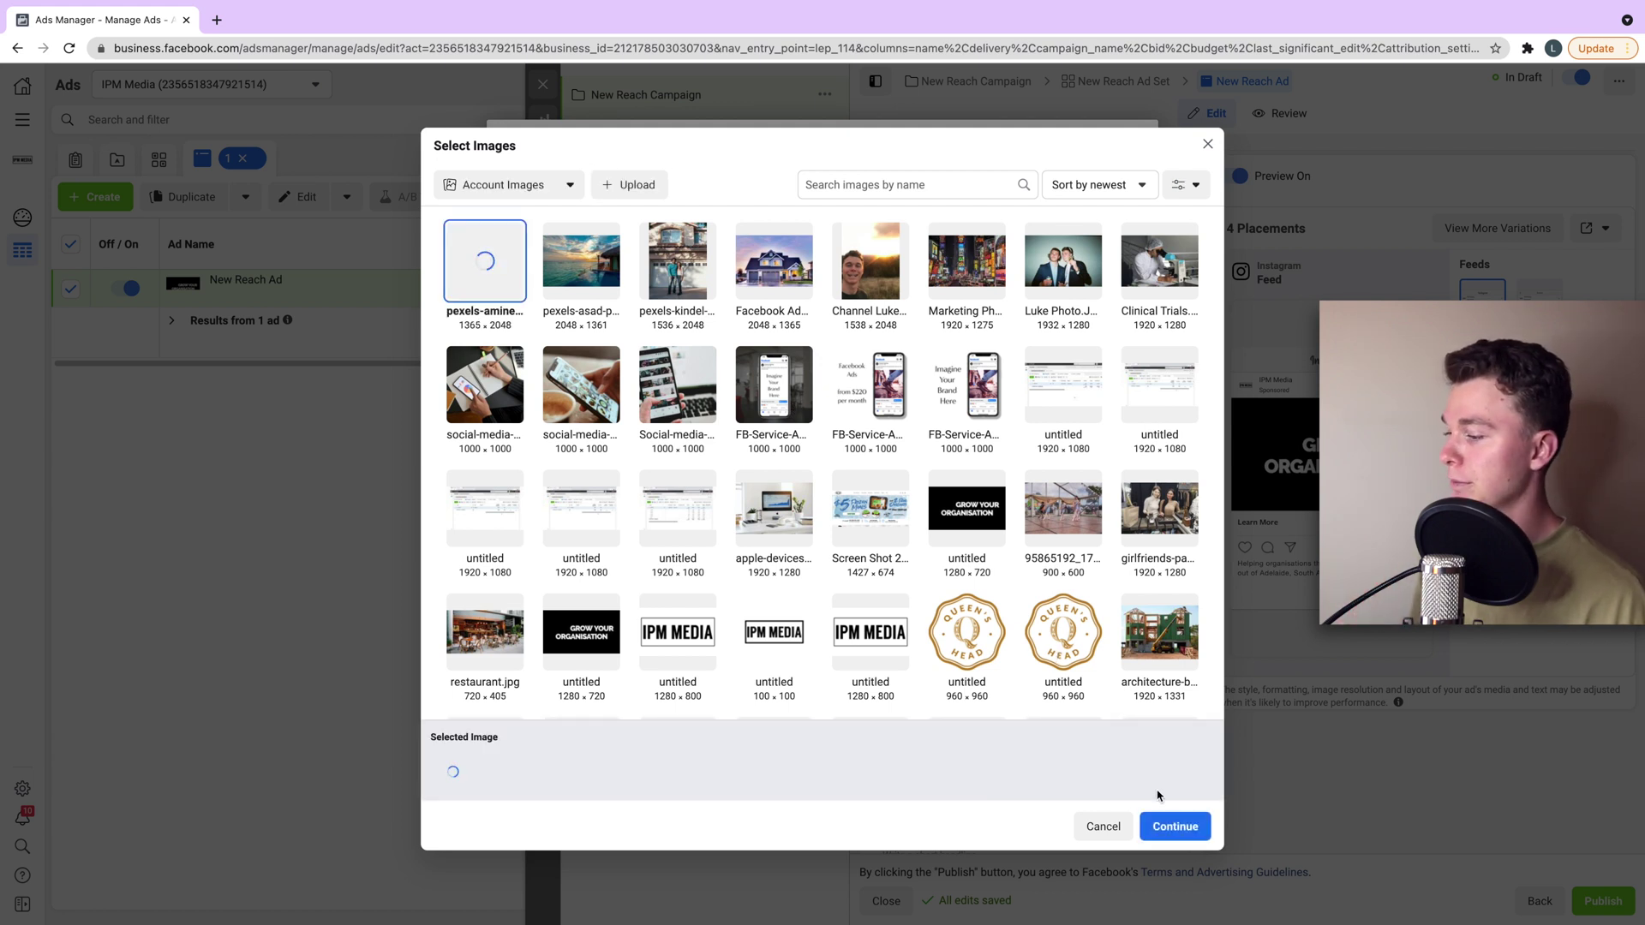
left_click(1172, 828)
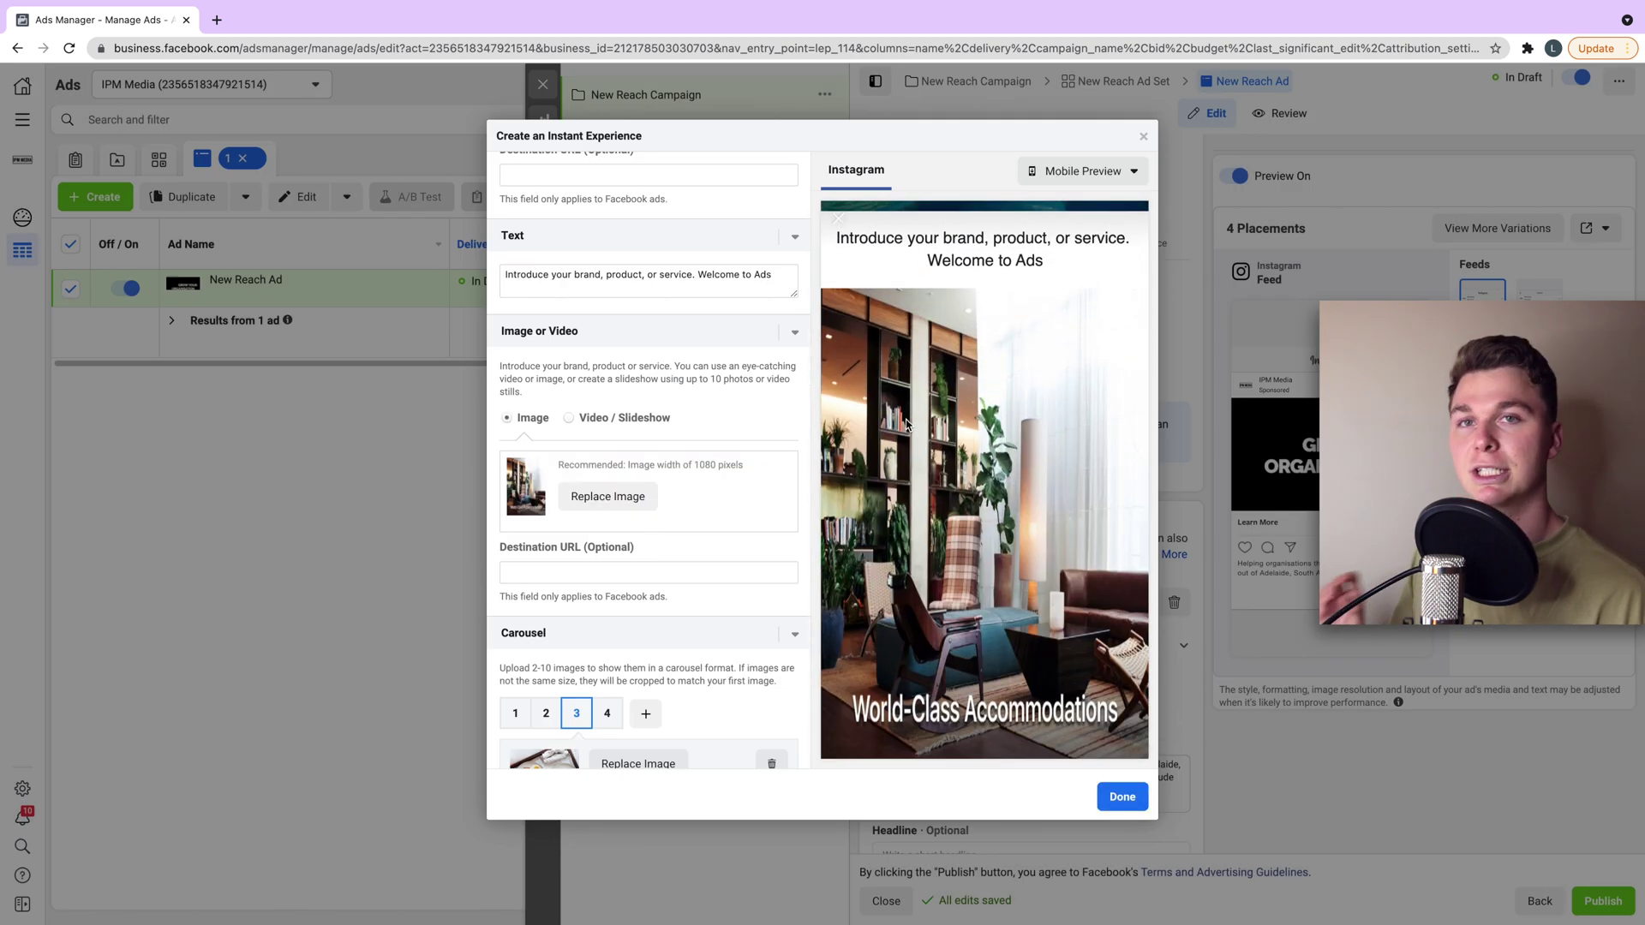
scroll(951, 424, "down", 2)
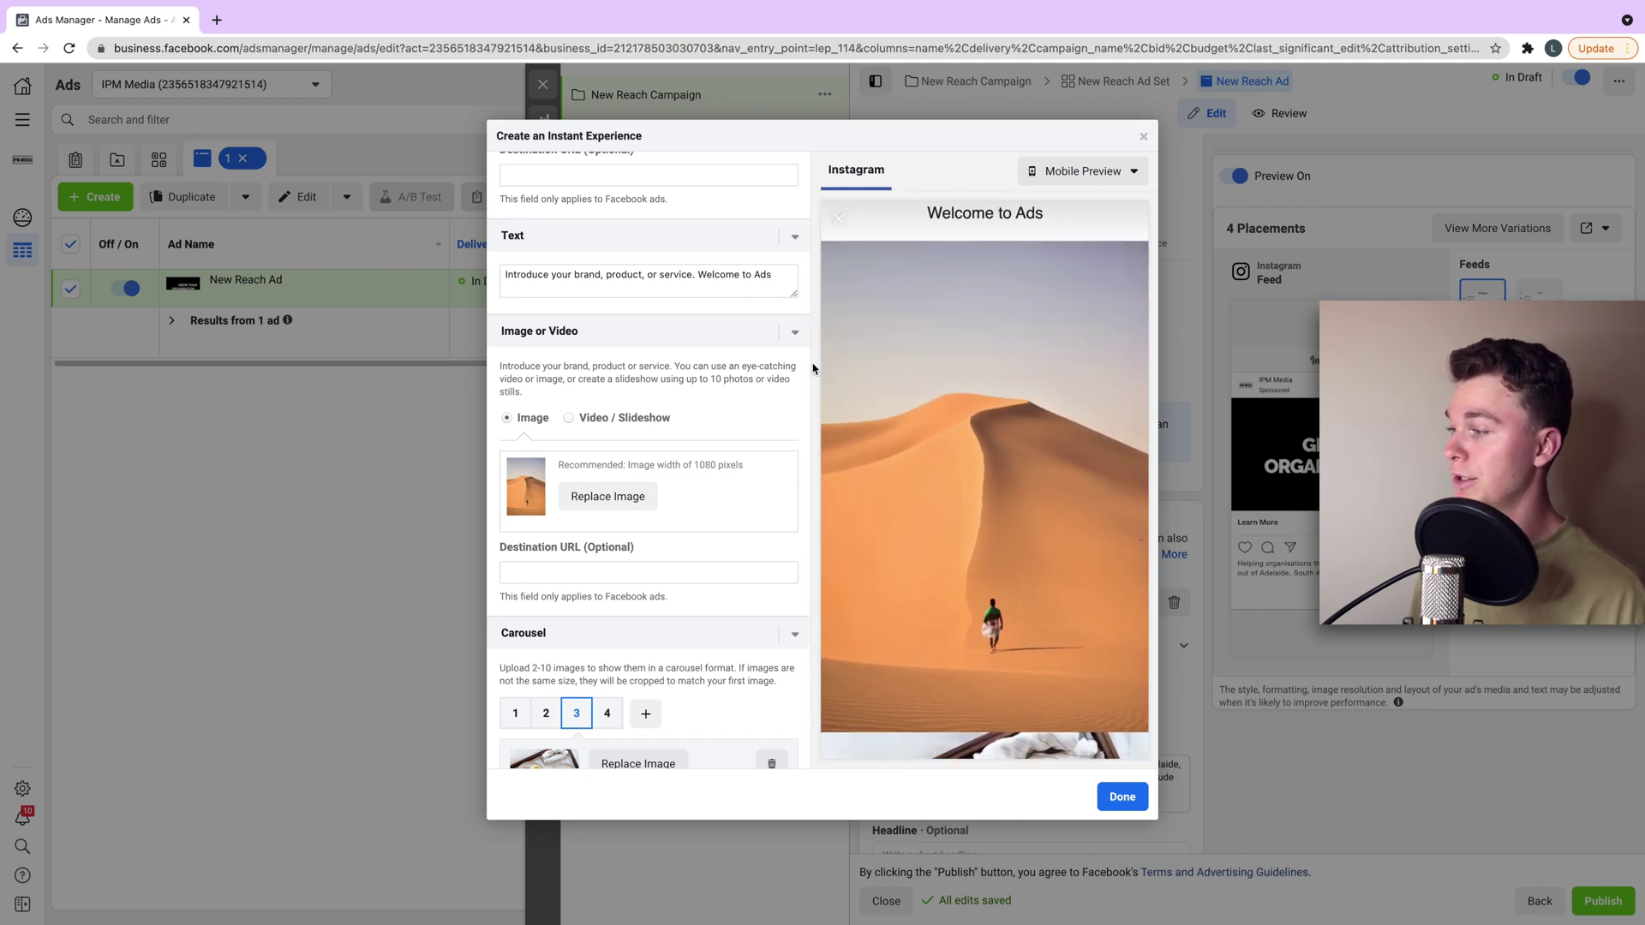
scroll(925, 450, "down", 1)
scroll(1016, 627, "down", 3)
scroll(926, 578, "down", 2)
scroll(658, 642, "down", 5)
scroll(658, 669, "down", 5)
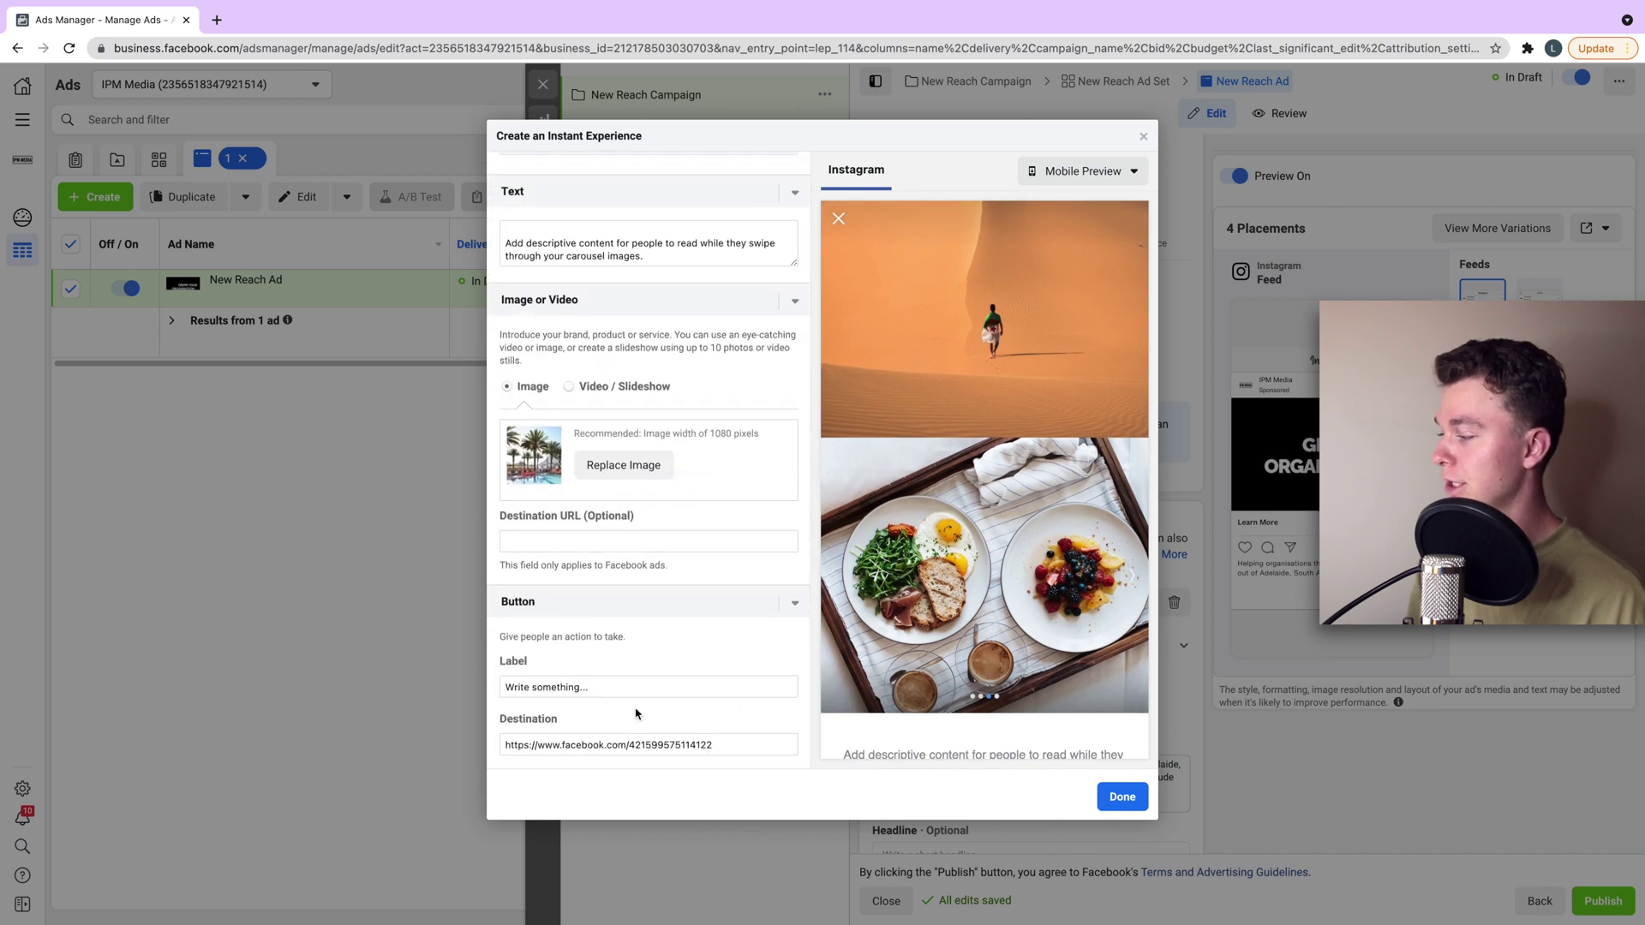
left_click(1116, 806)
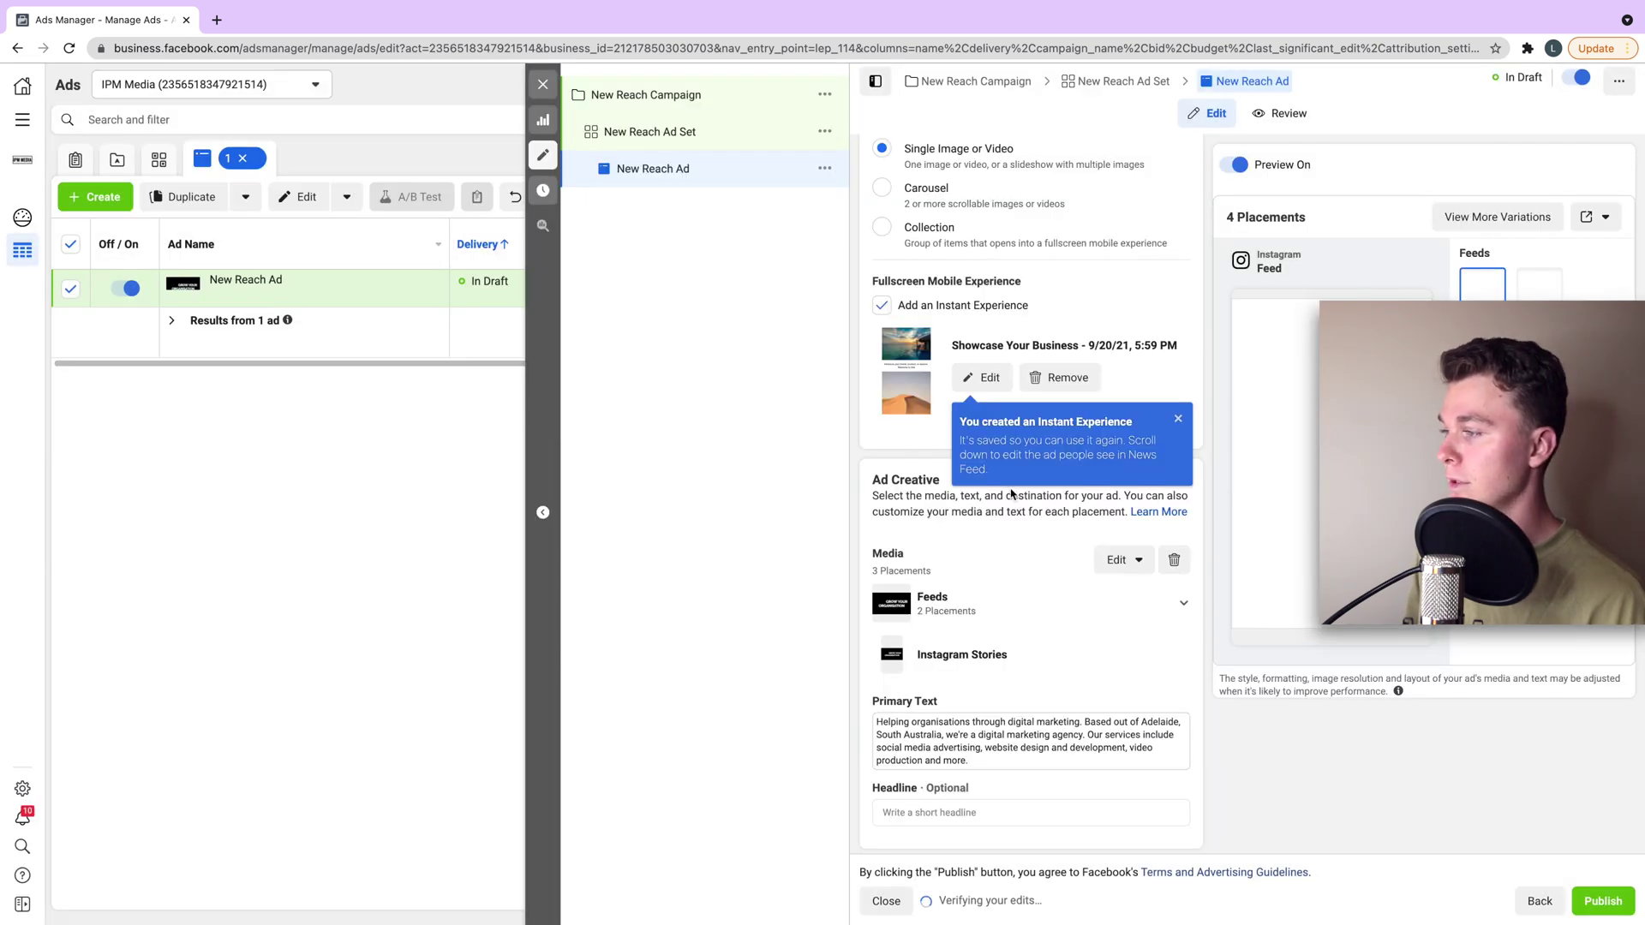
scroll(958, 542, "down", 1)
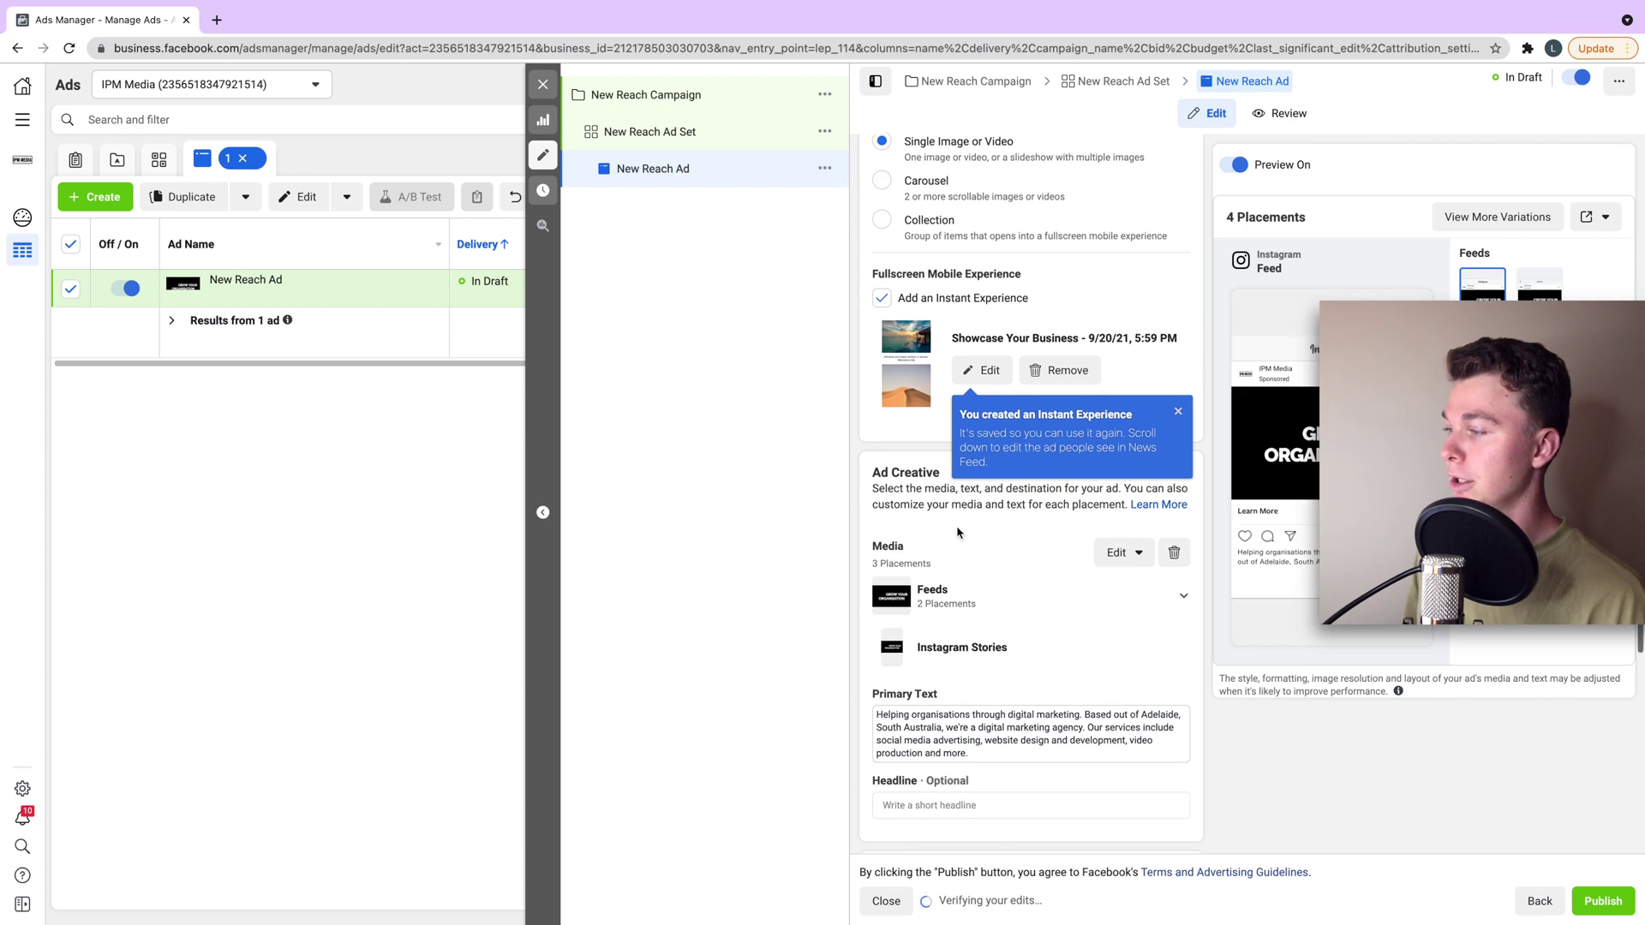
scroll(913, 331, "up", 1)
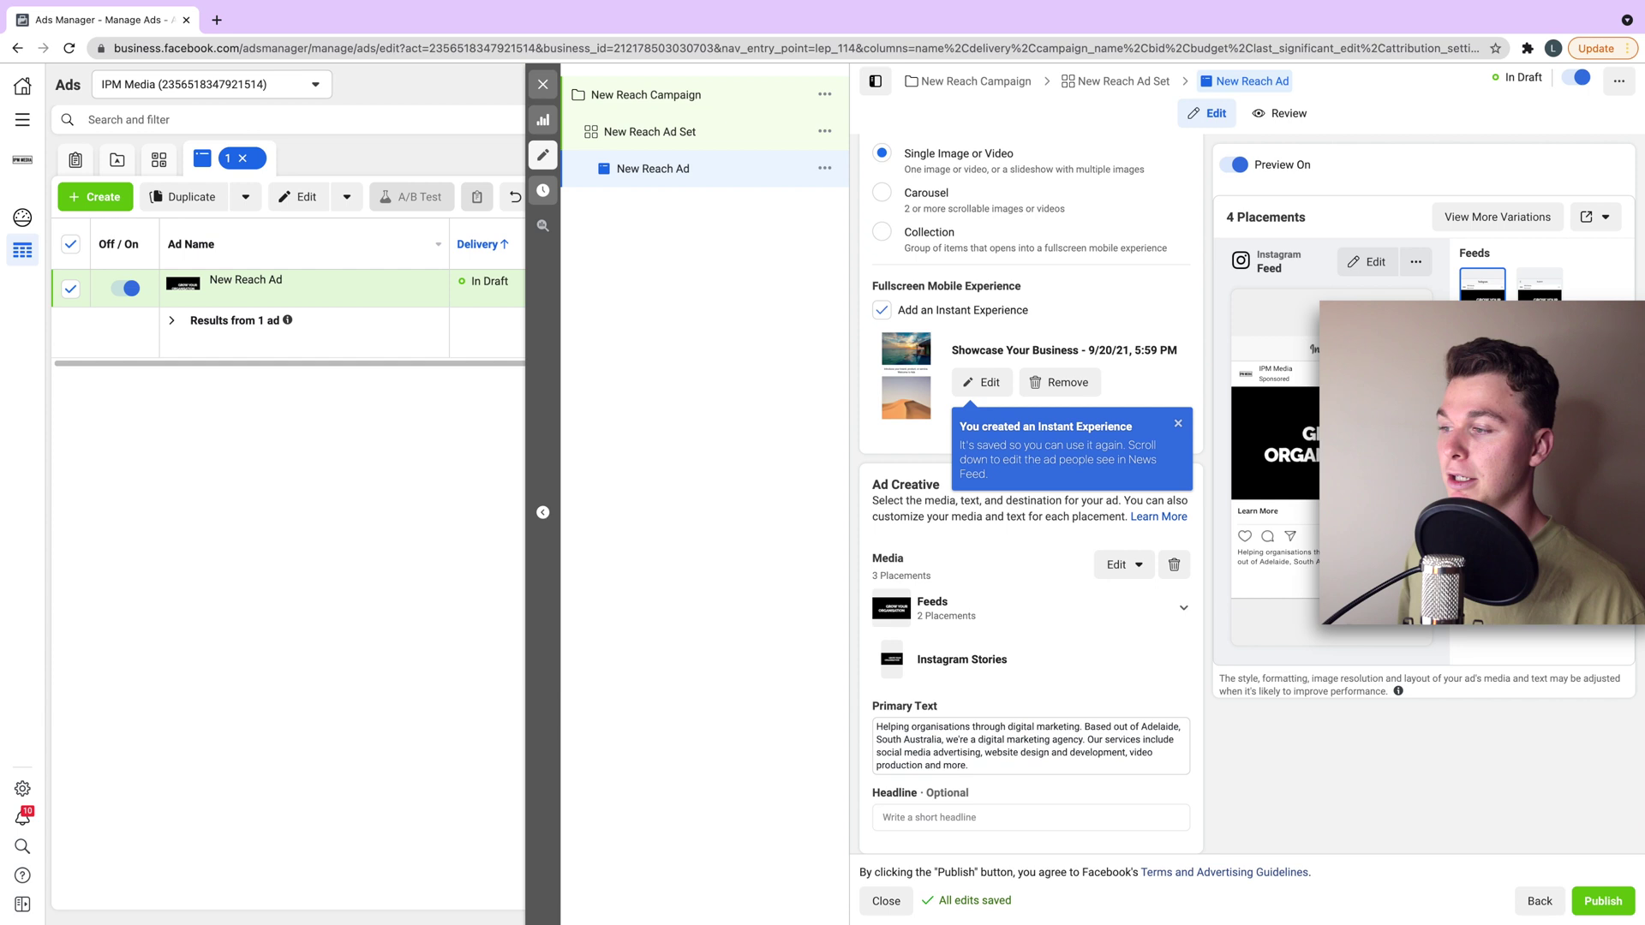
scroll(1260, 464, "down", 1)
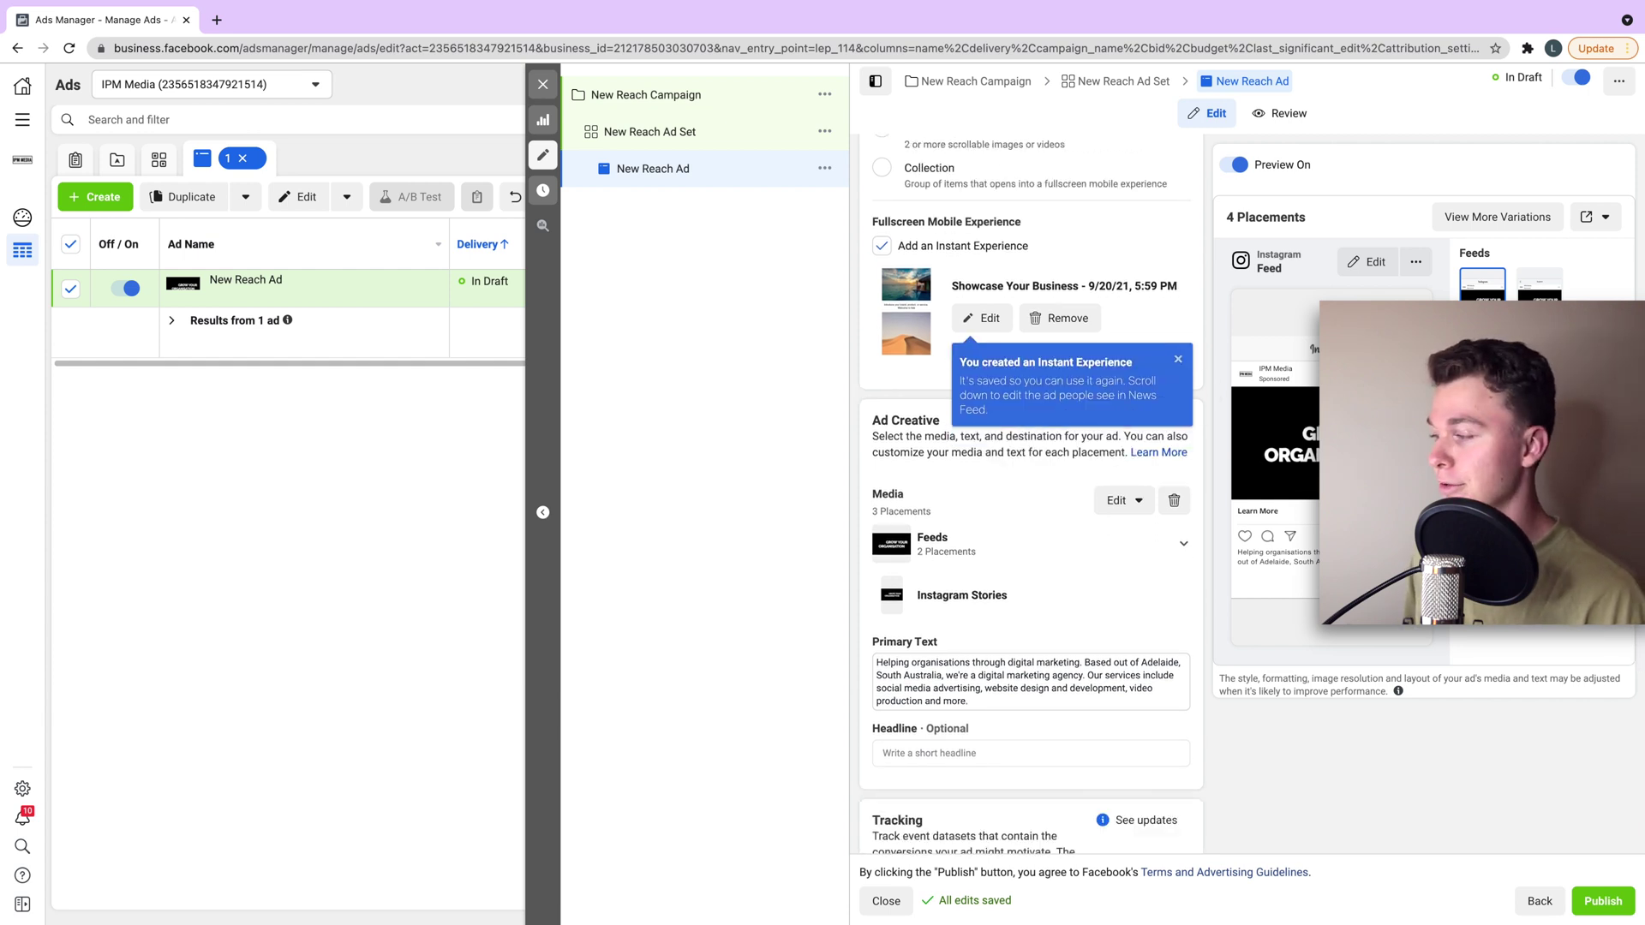
scroll(1088, 507, "down", 1)
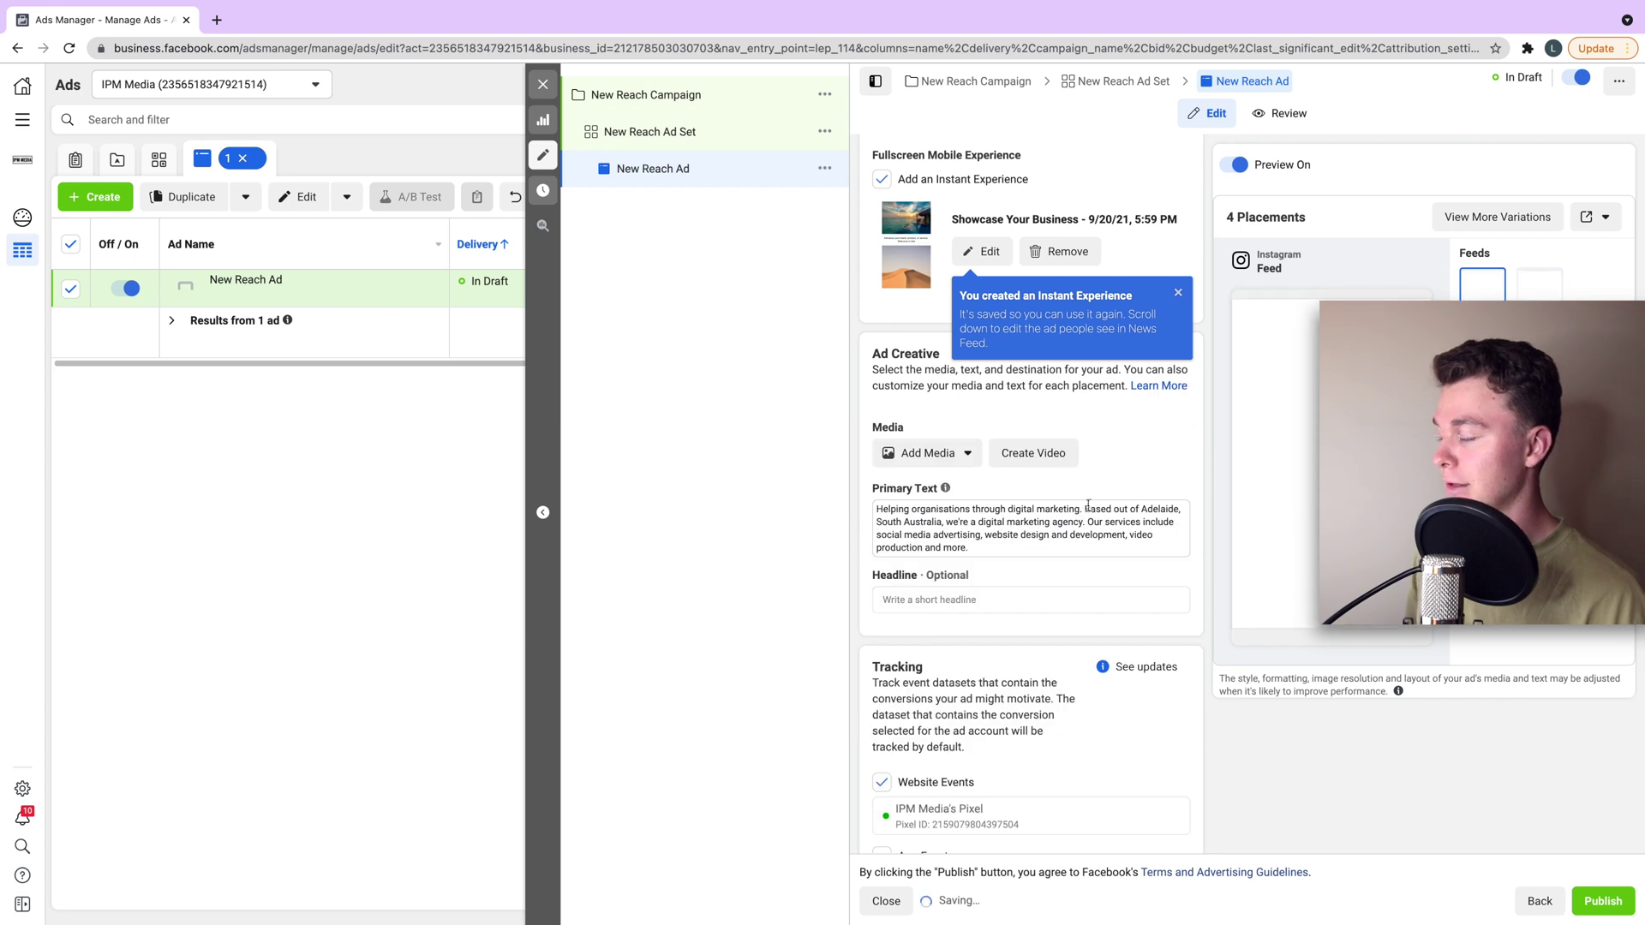
- Bring up the Add Media choices for the ad's empty media area
left_click(908, 455)
- Add the desert photo as ad media, cropped 9:16 for Stories and 1:1 for Feeds
left_click(965, 484)
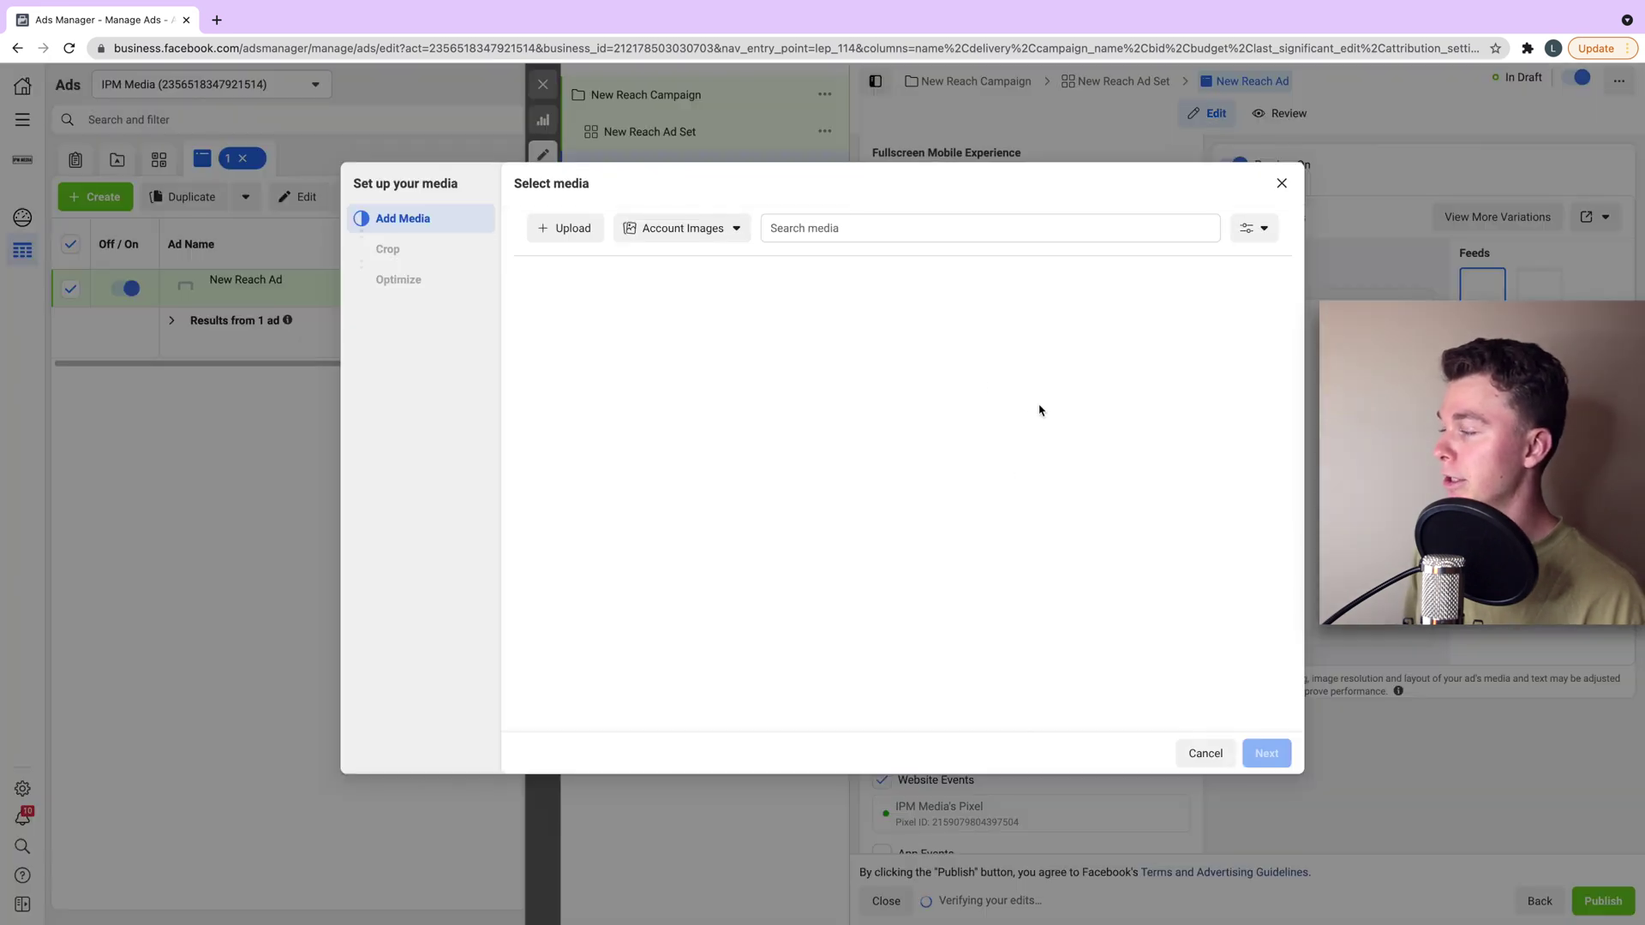
left_click(566, 295)
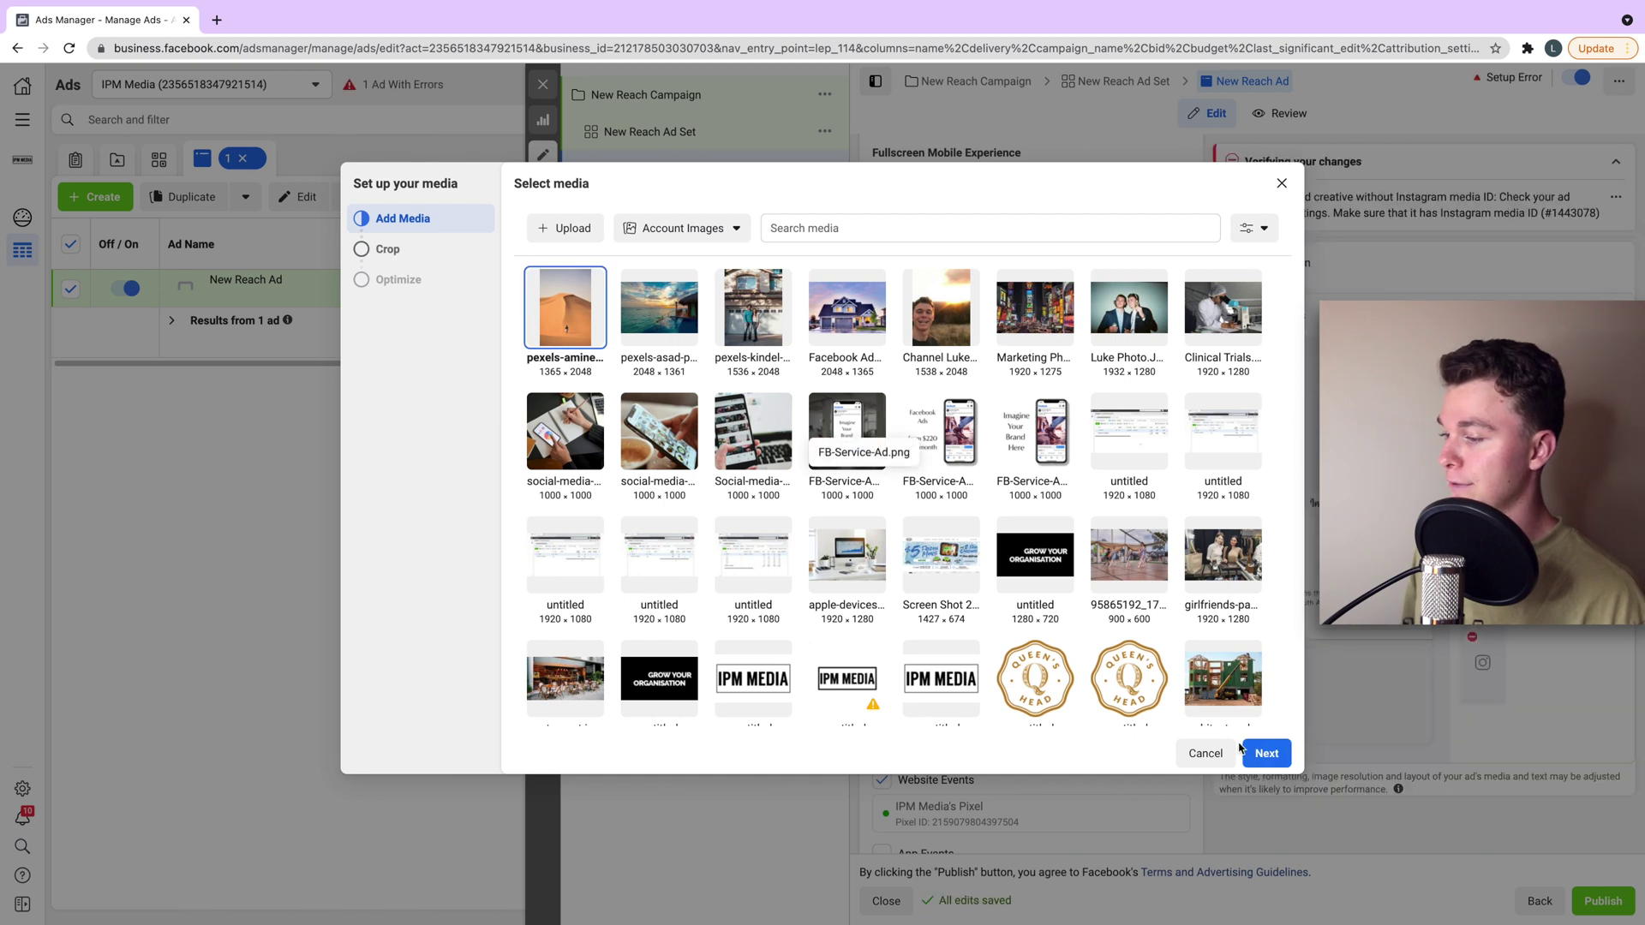
left_click(1267, 753)
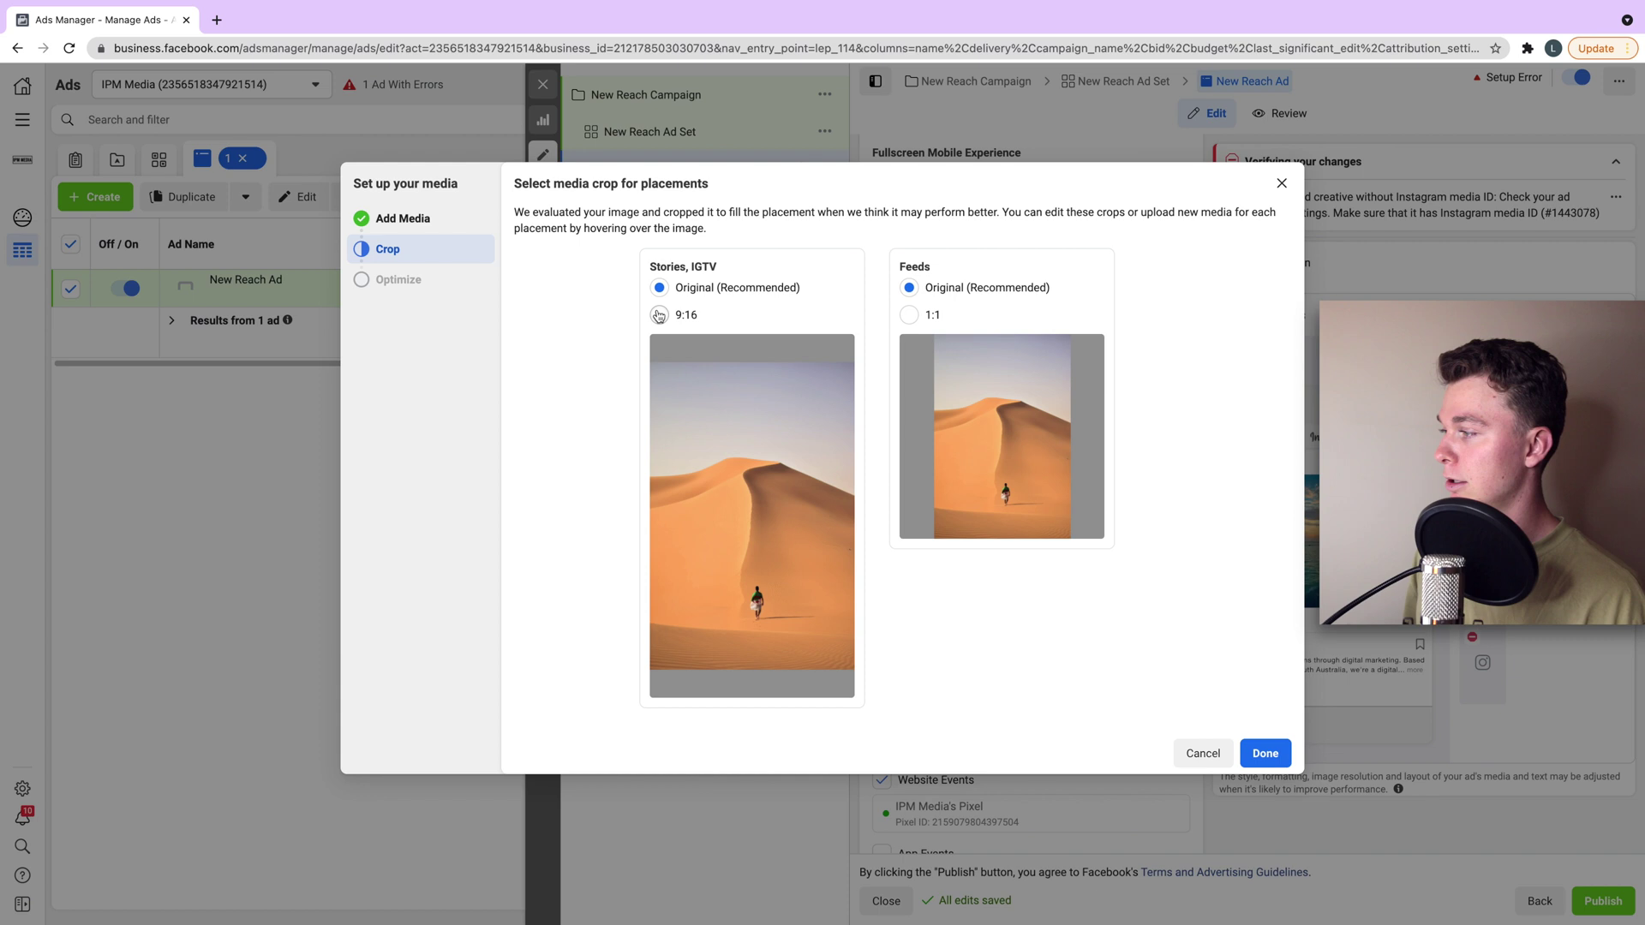
left_click(658, 316)
left_click(909, 315)
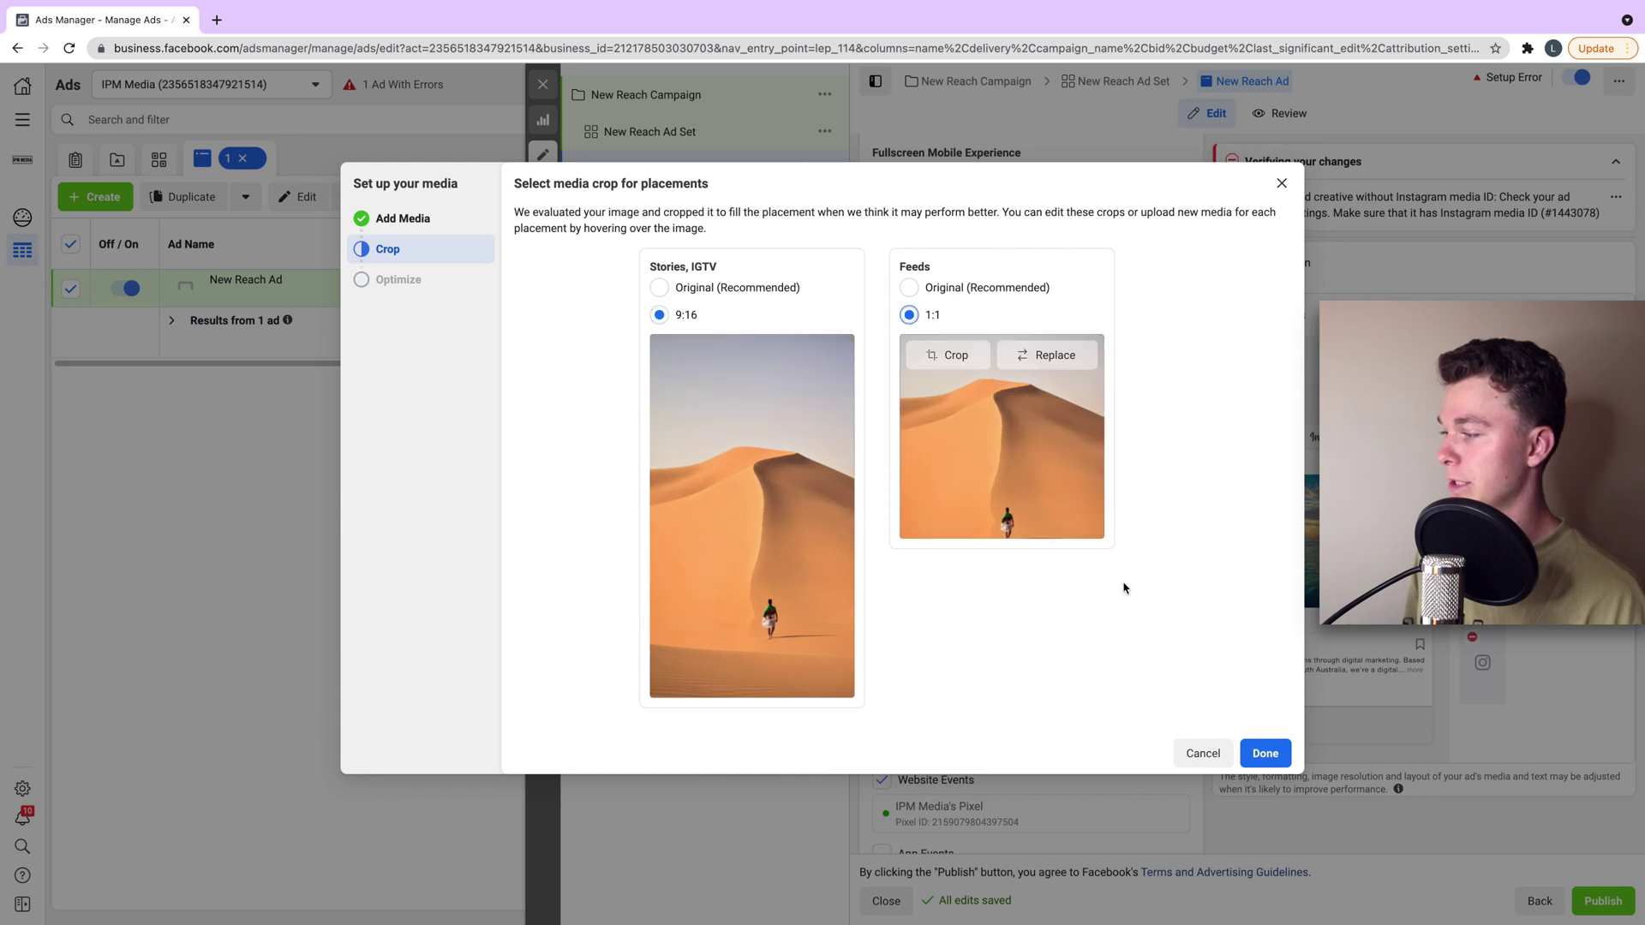
left_click(951, 355)
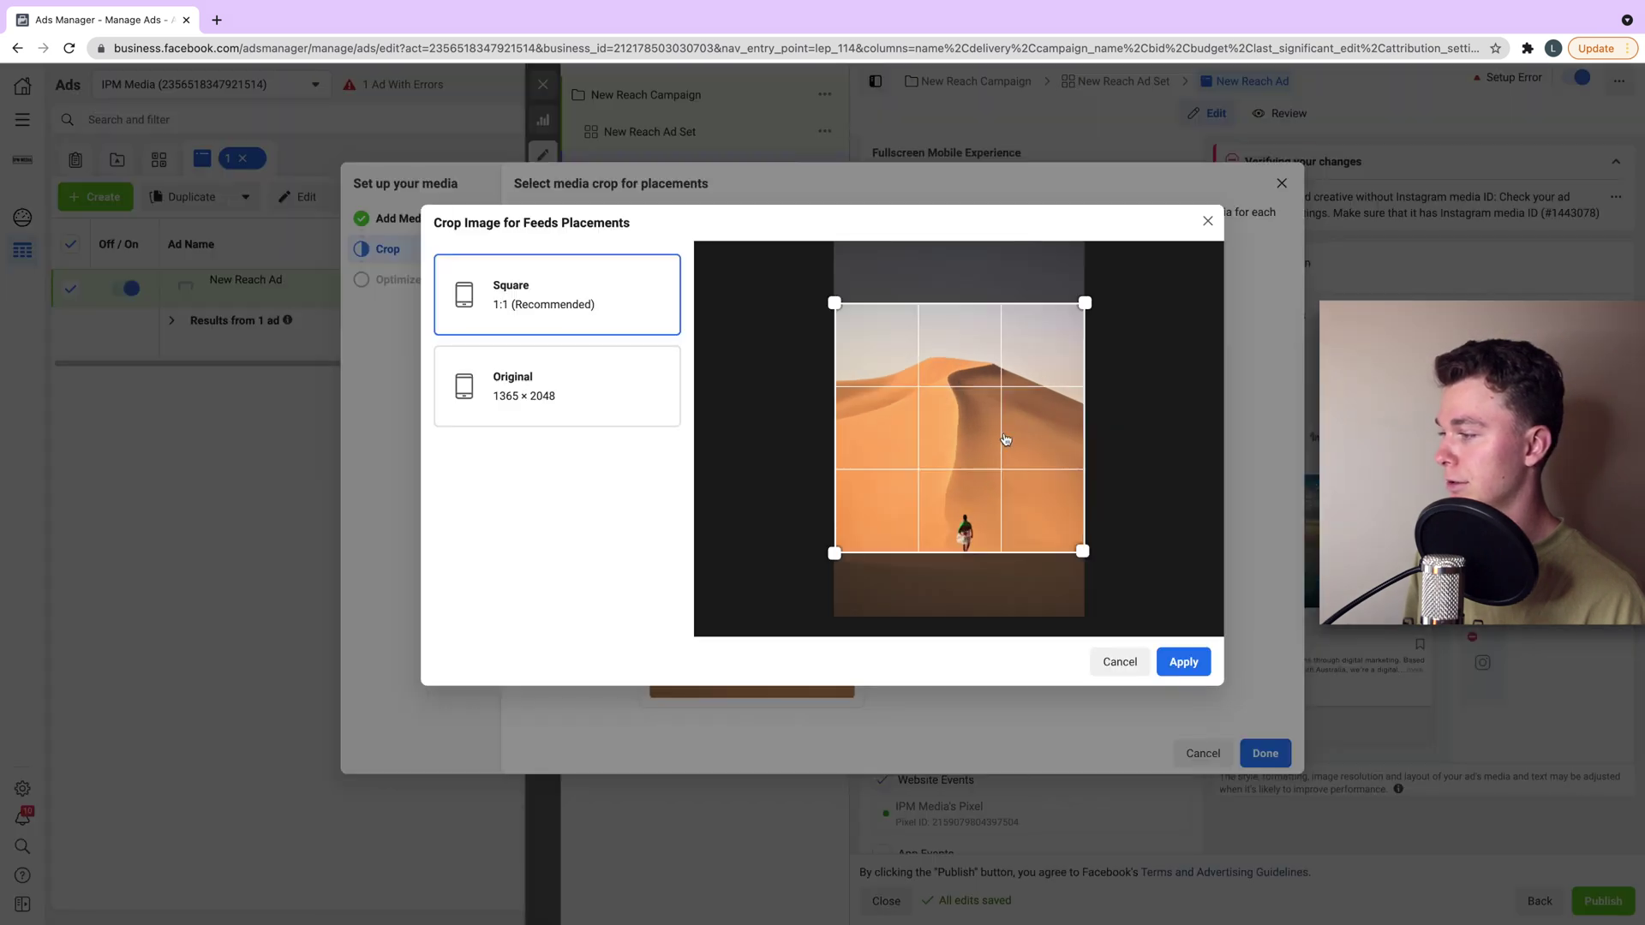
left_click(1182, 662)
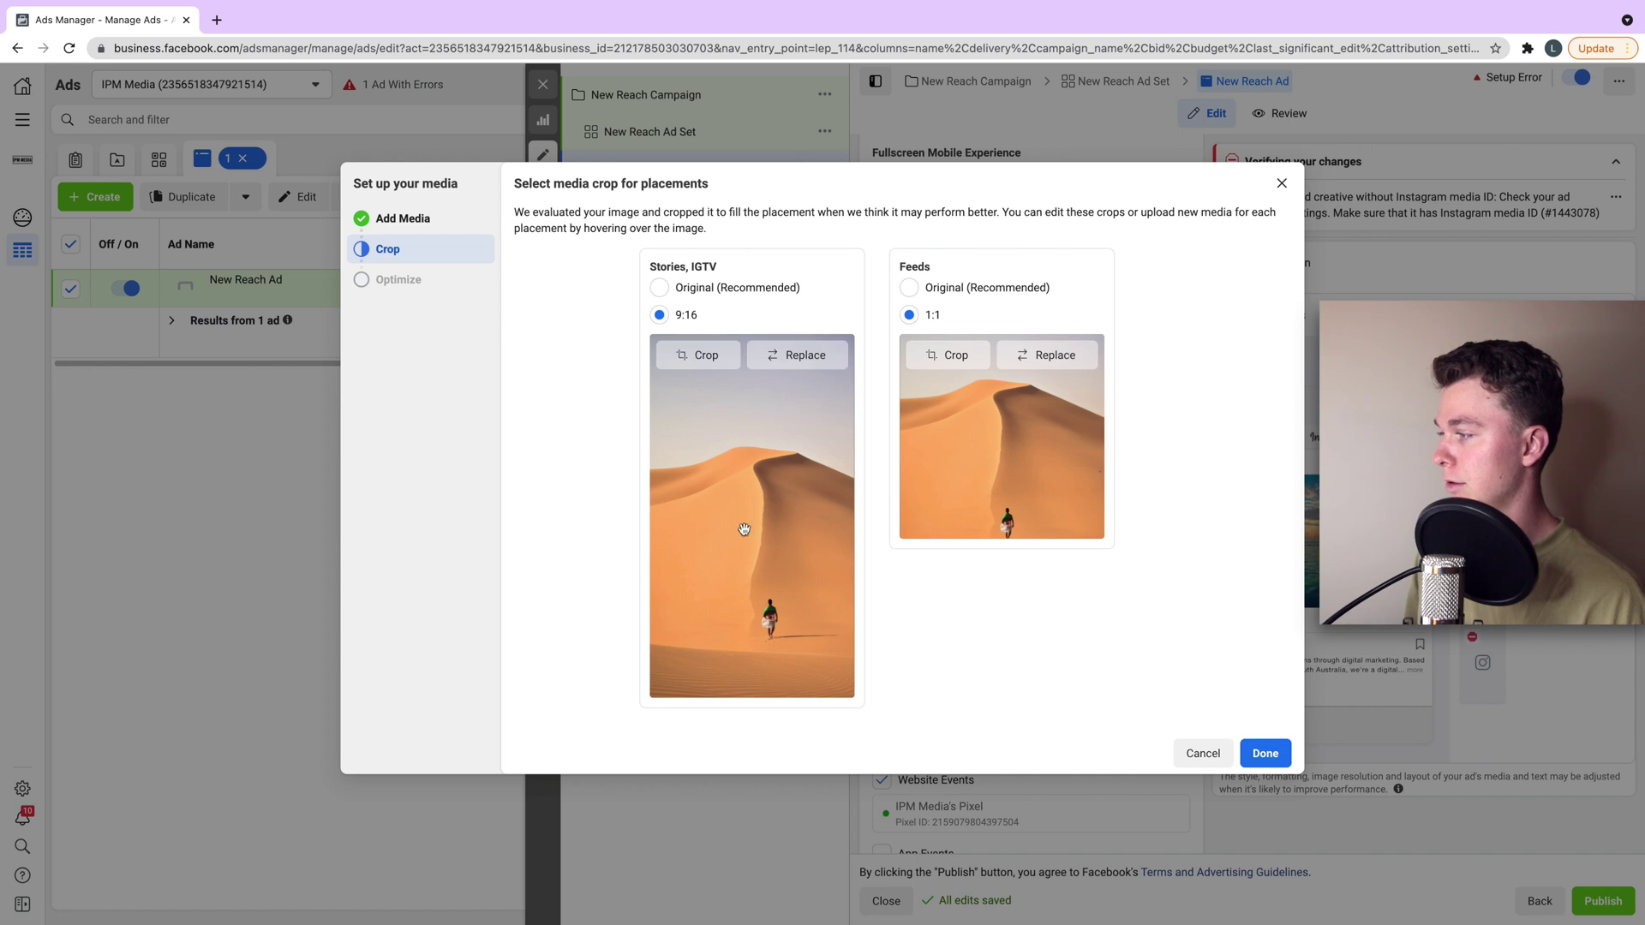
left_click(1264, 755)
scroll(978, 496, "down", 1)
mouse_move(1015, 396)
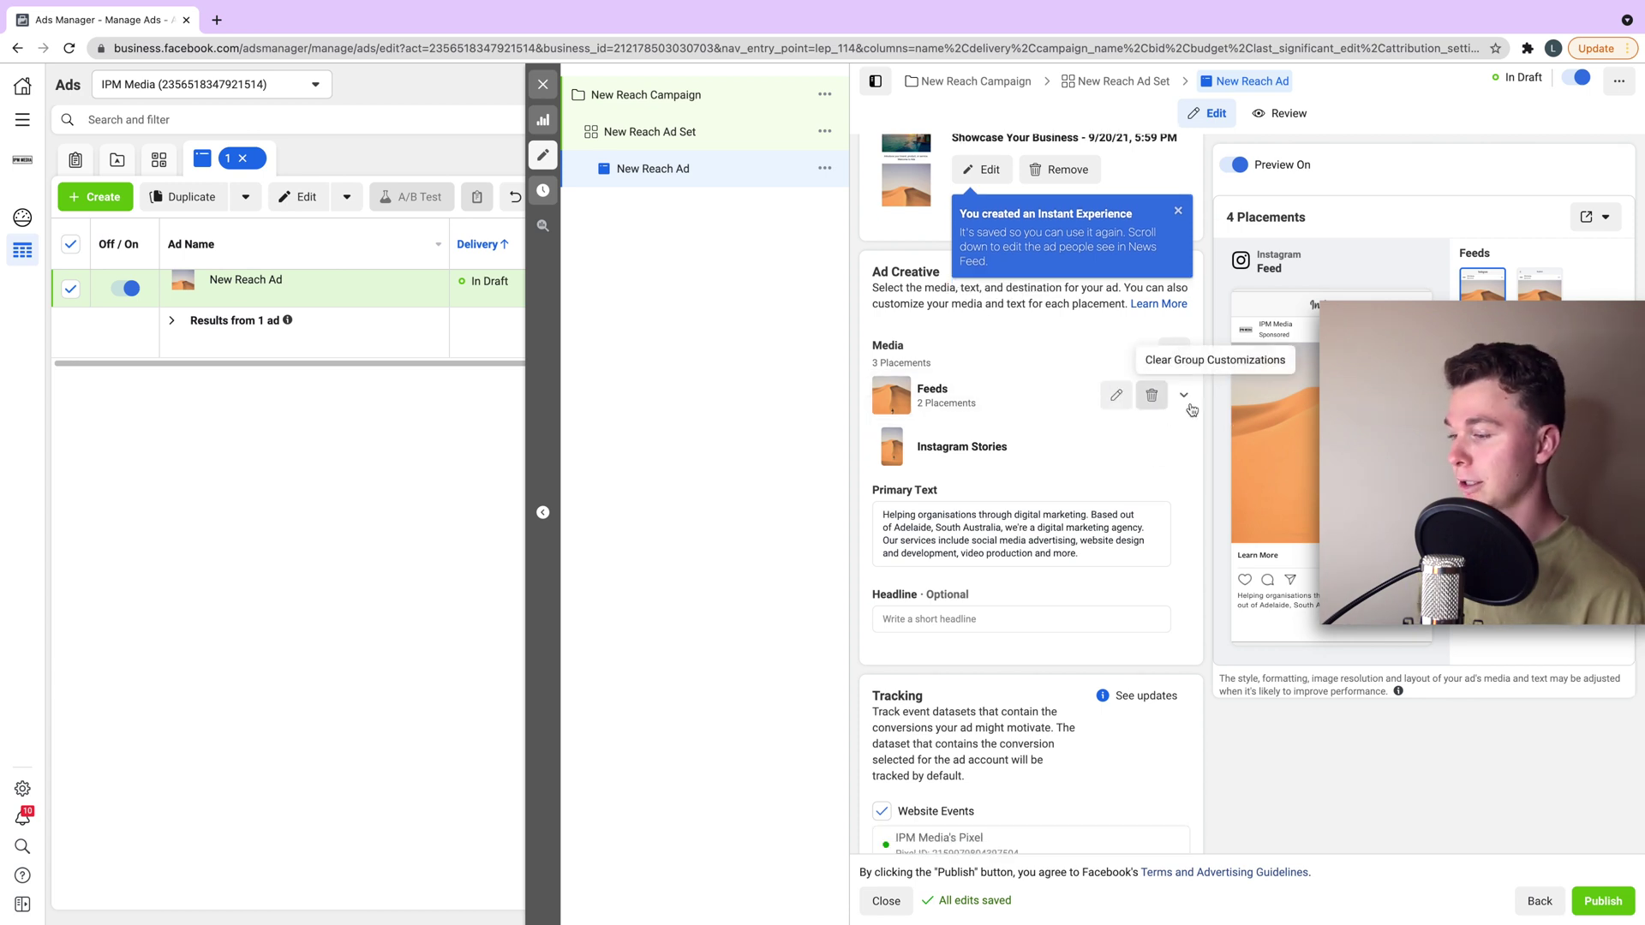
- Publish the New Reach ad and dismiss the Instant Experience notice
left_click(1626, 907)
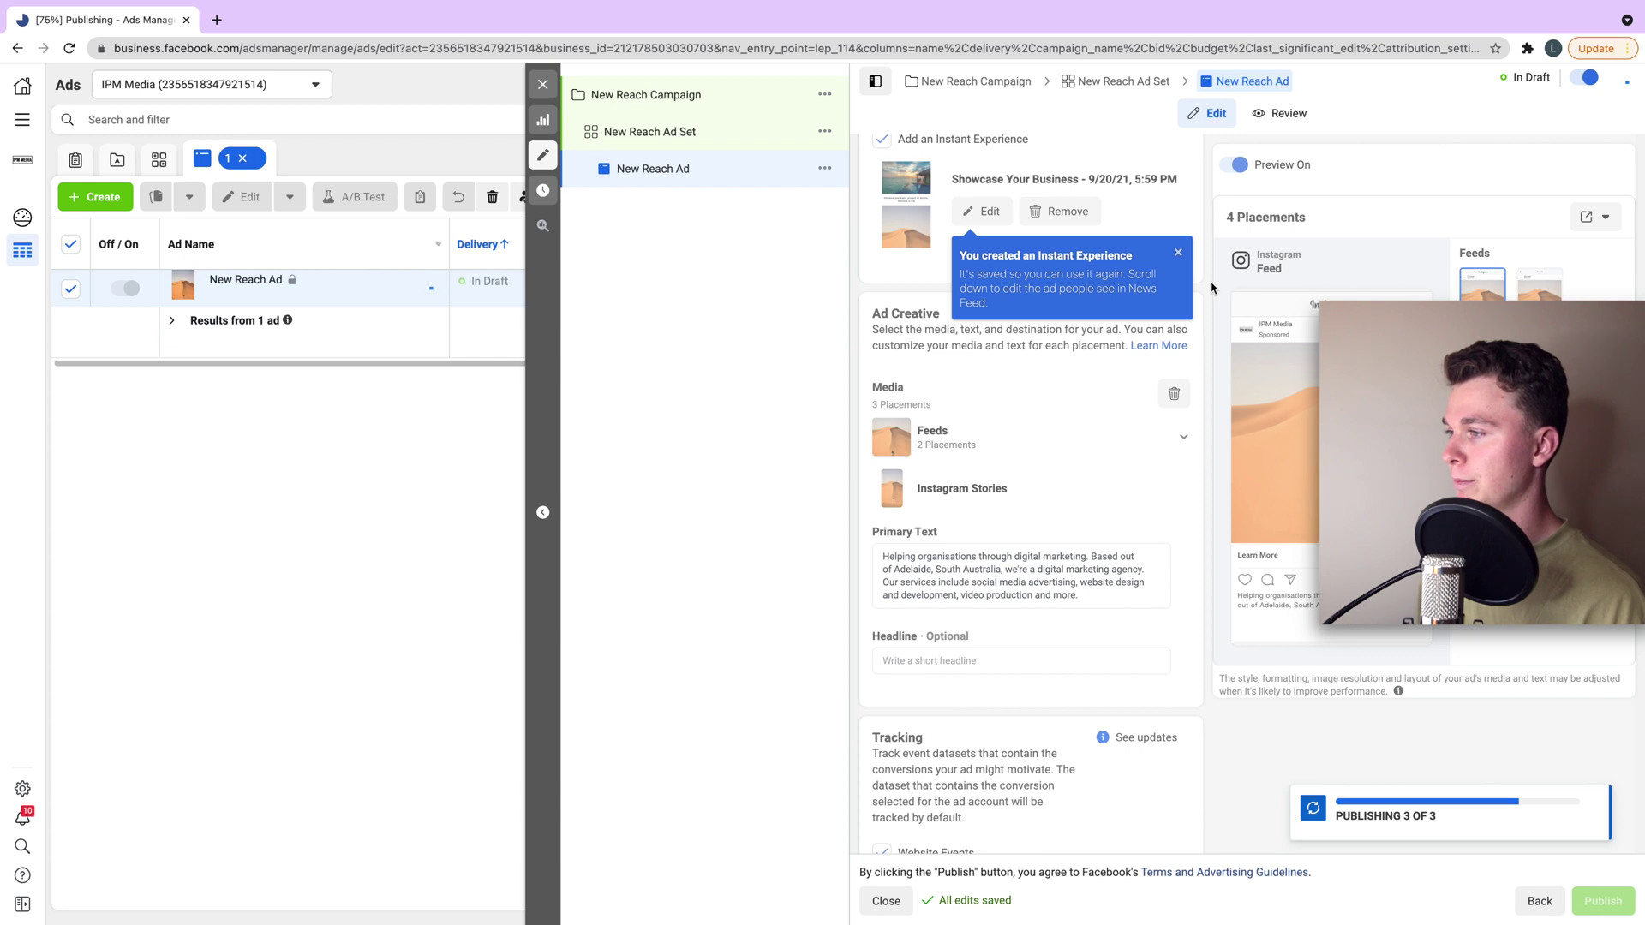
left_click(1177, 254)
- Copy the ad's shareable preview link and load it in a new browser tab
left_click(1594, 221)
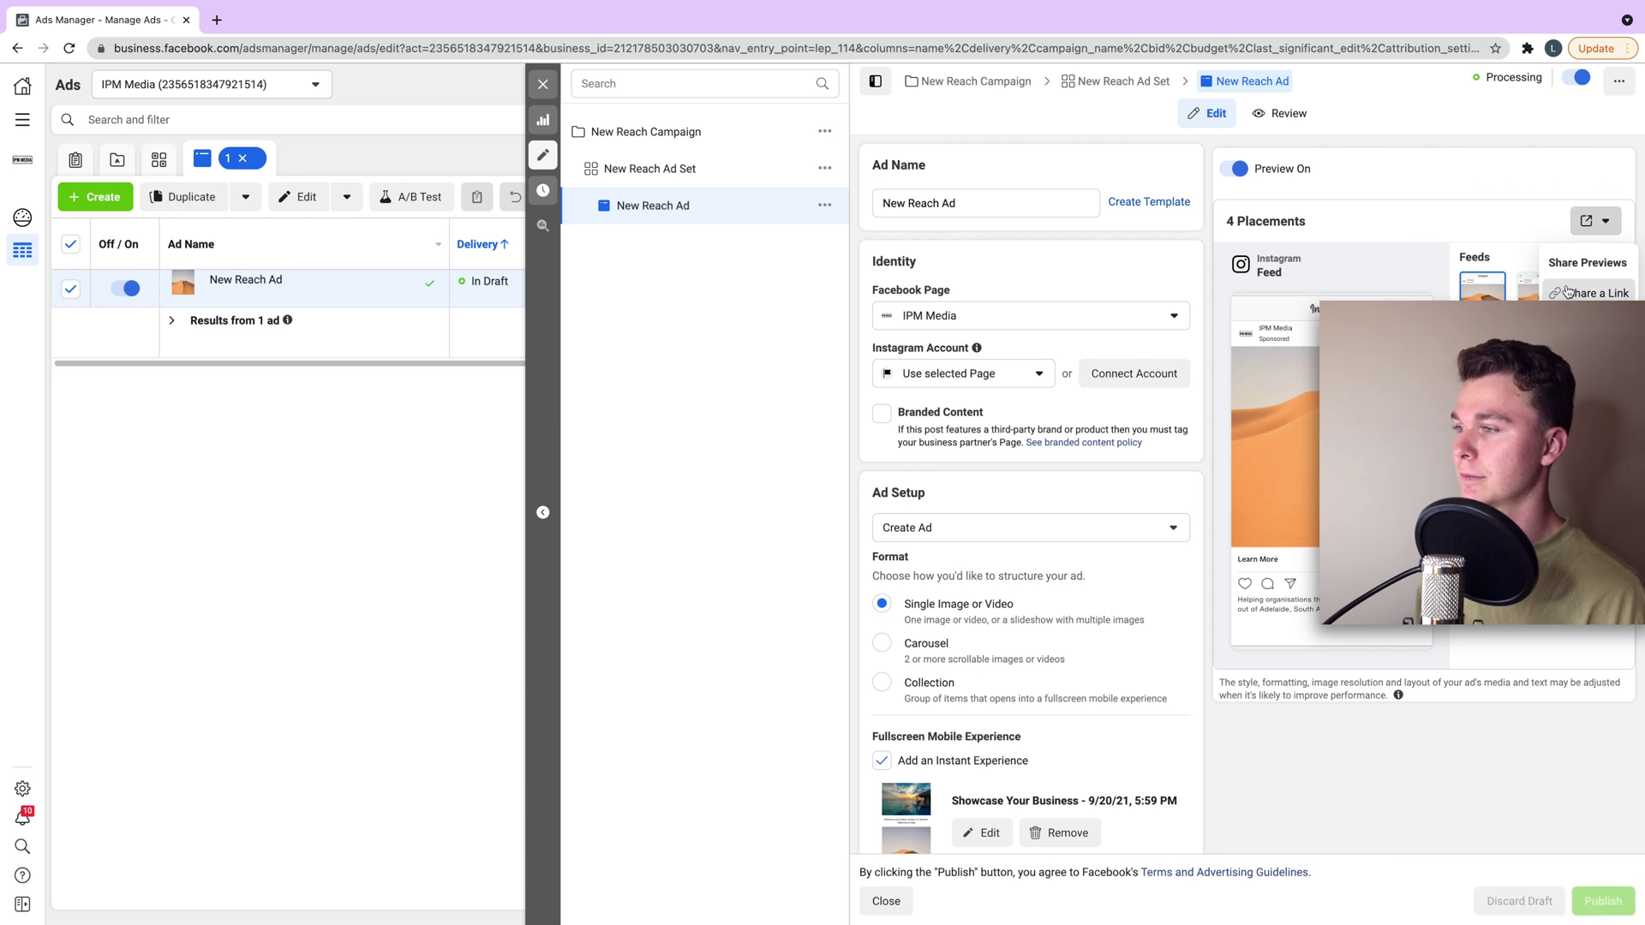
left_click(1544, 292)
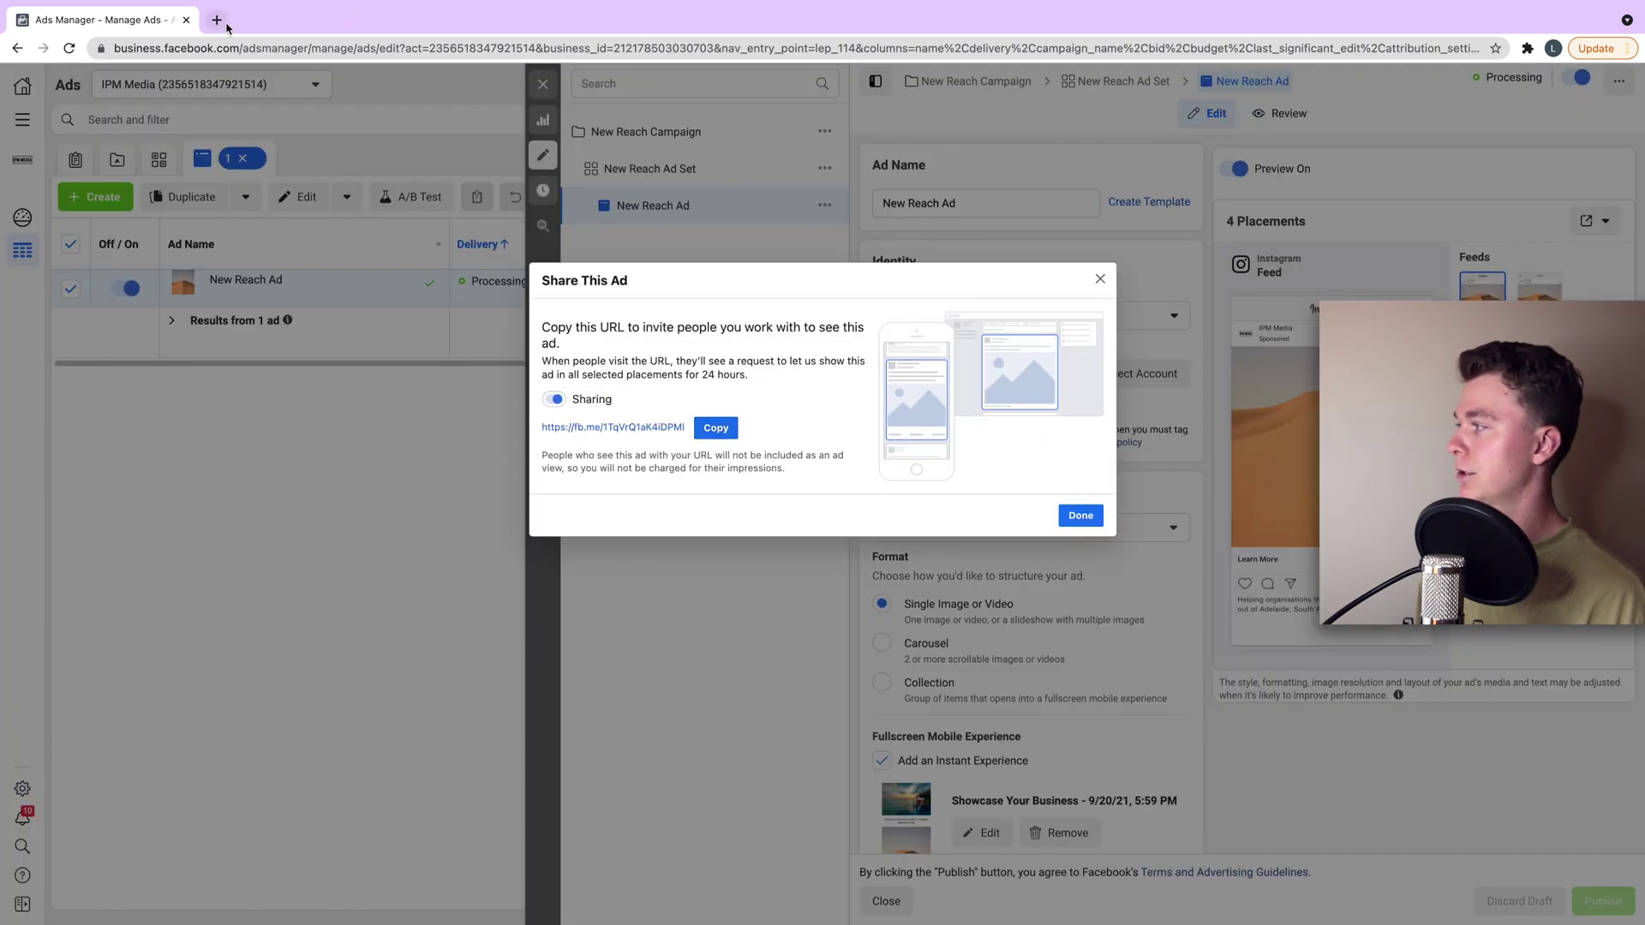
left_click(219, 20)
key("ctrl+v")
key("Return")
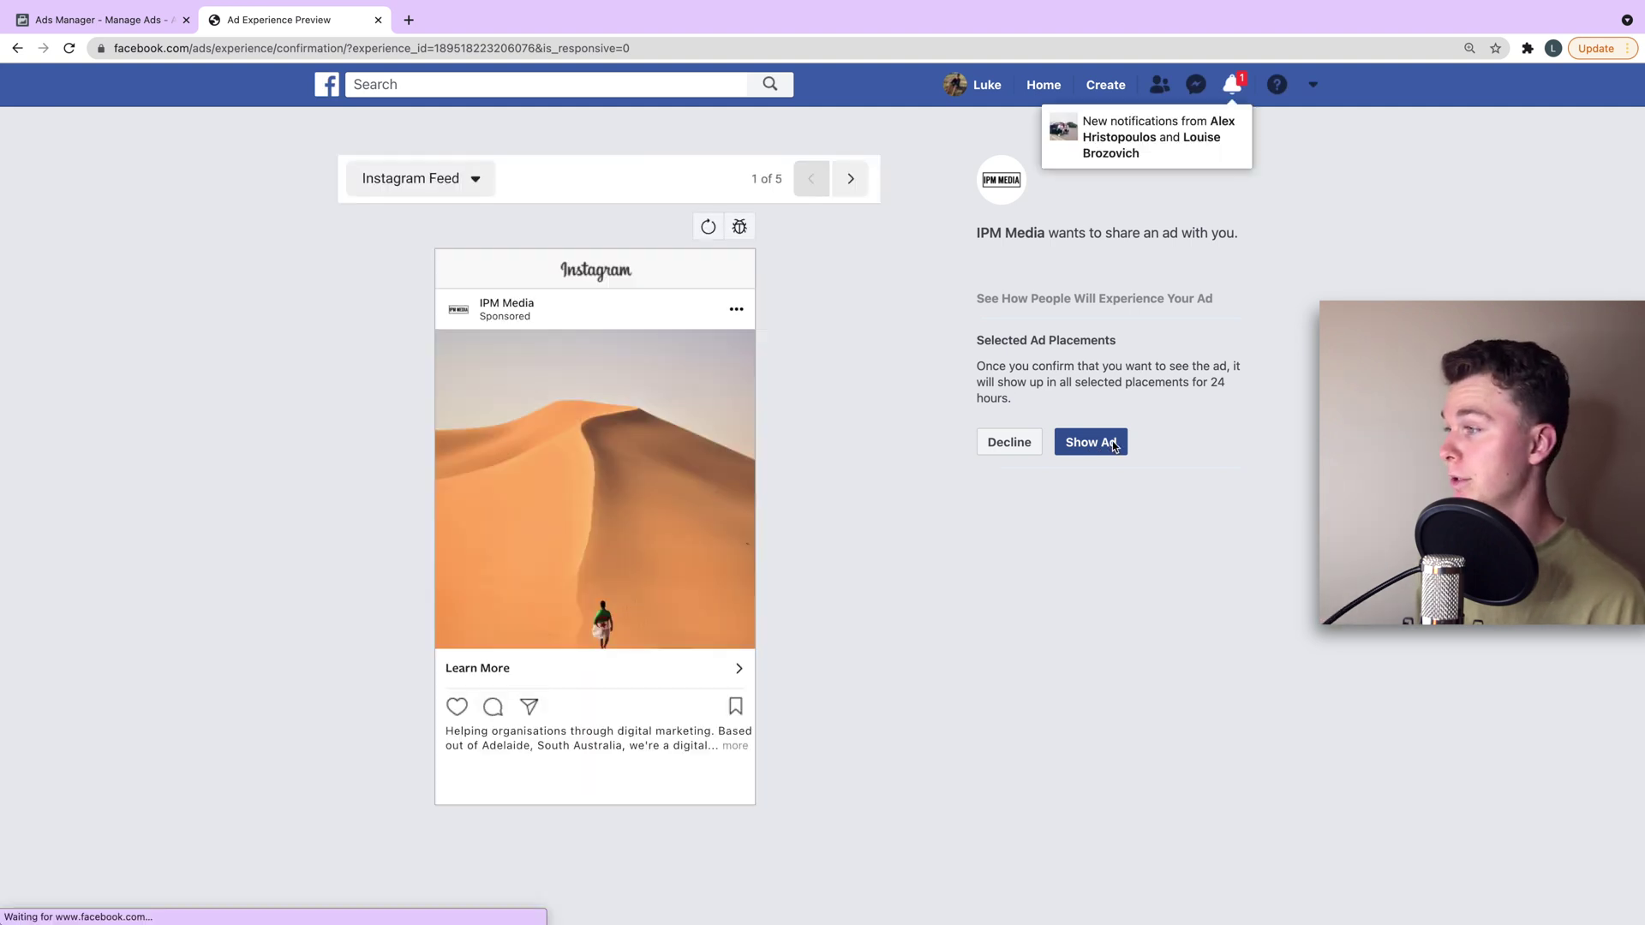
- Accept Show Ad on the preview page, then close Share This Ad in Ads Manager
left_click(1110, 445)
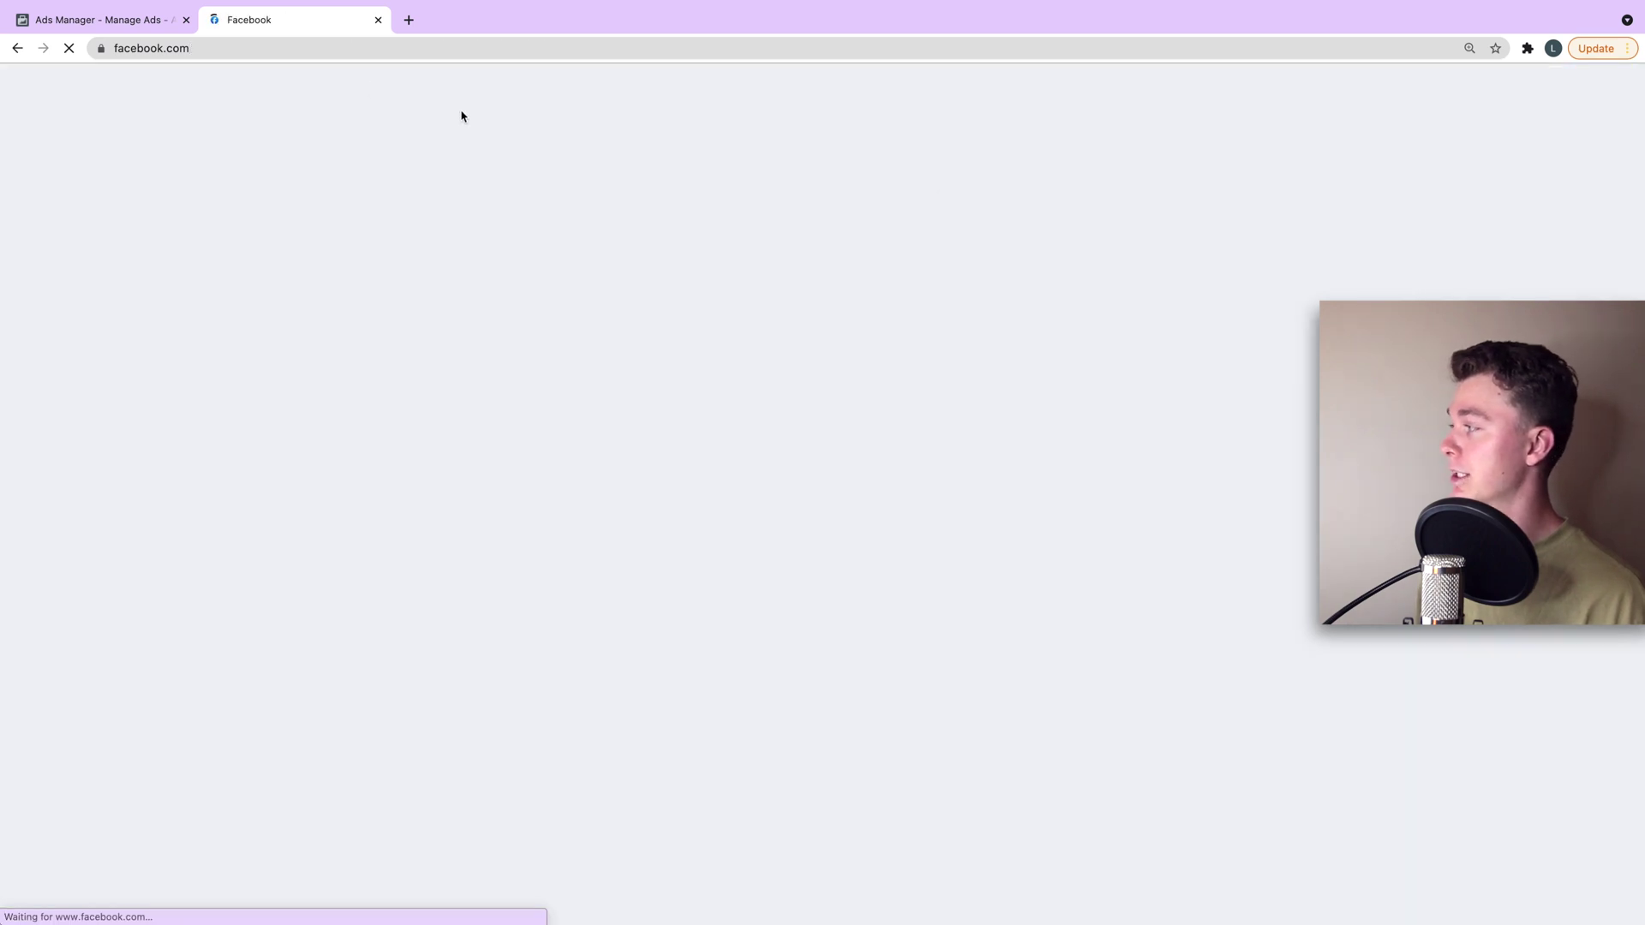
left_click(142, 29)
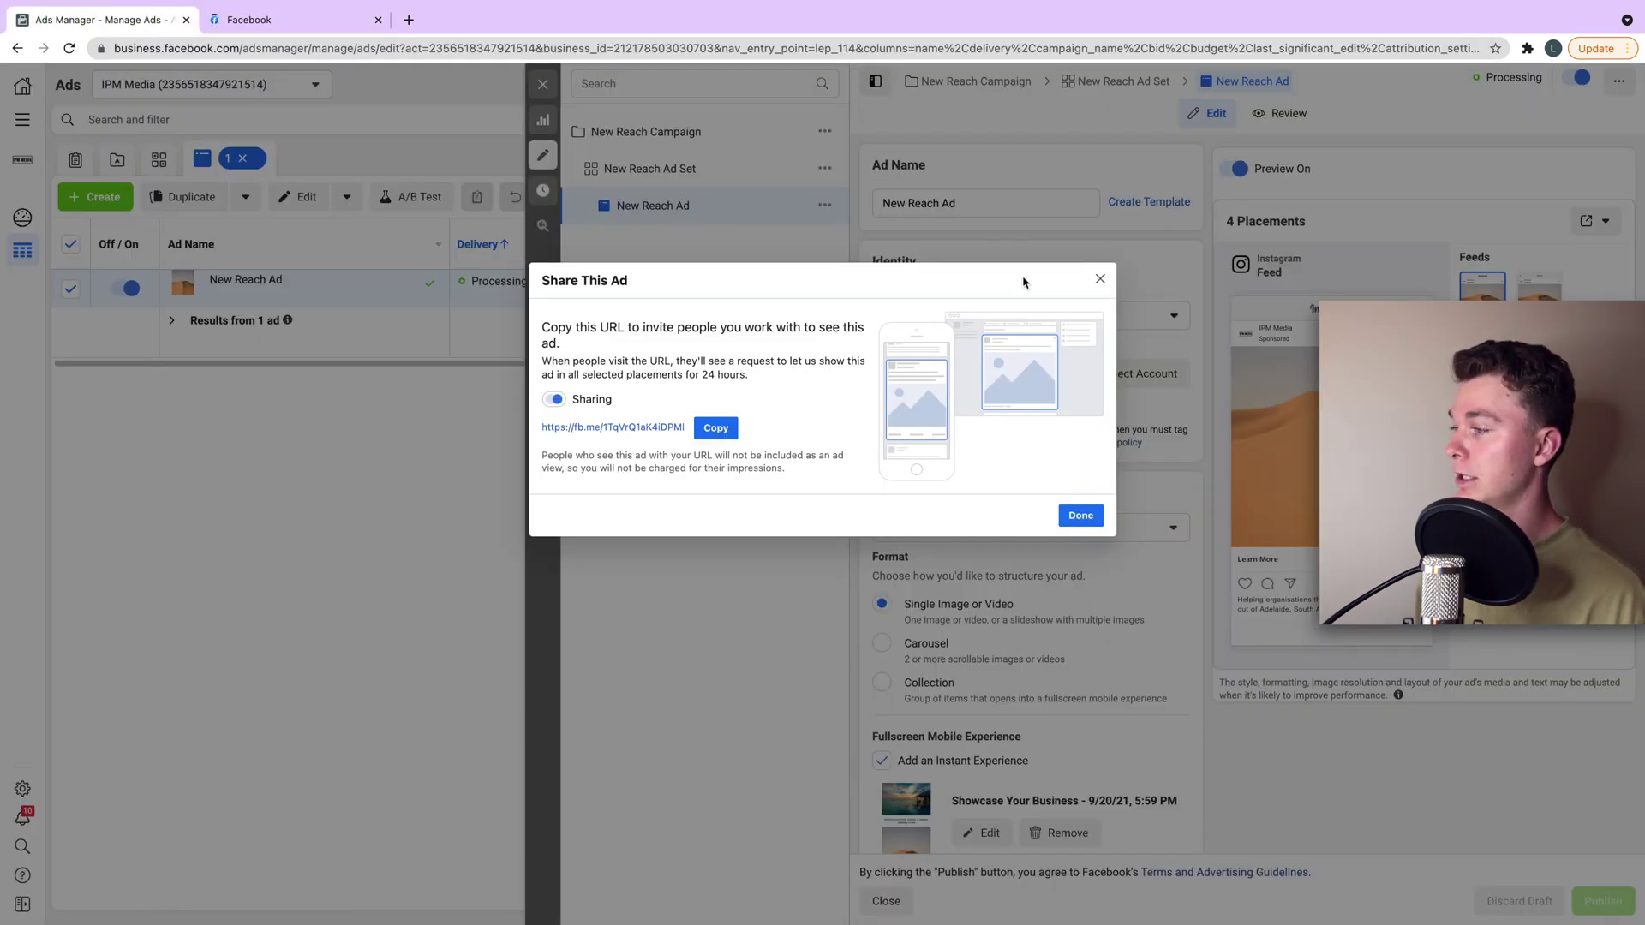
left_click(1101, 282)
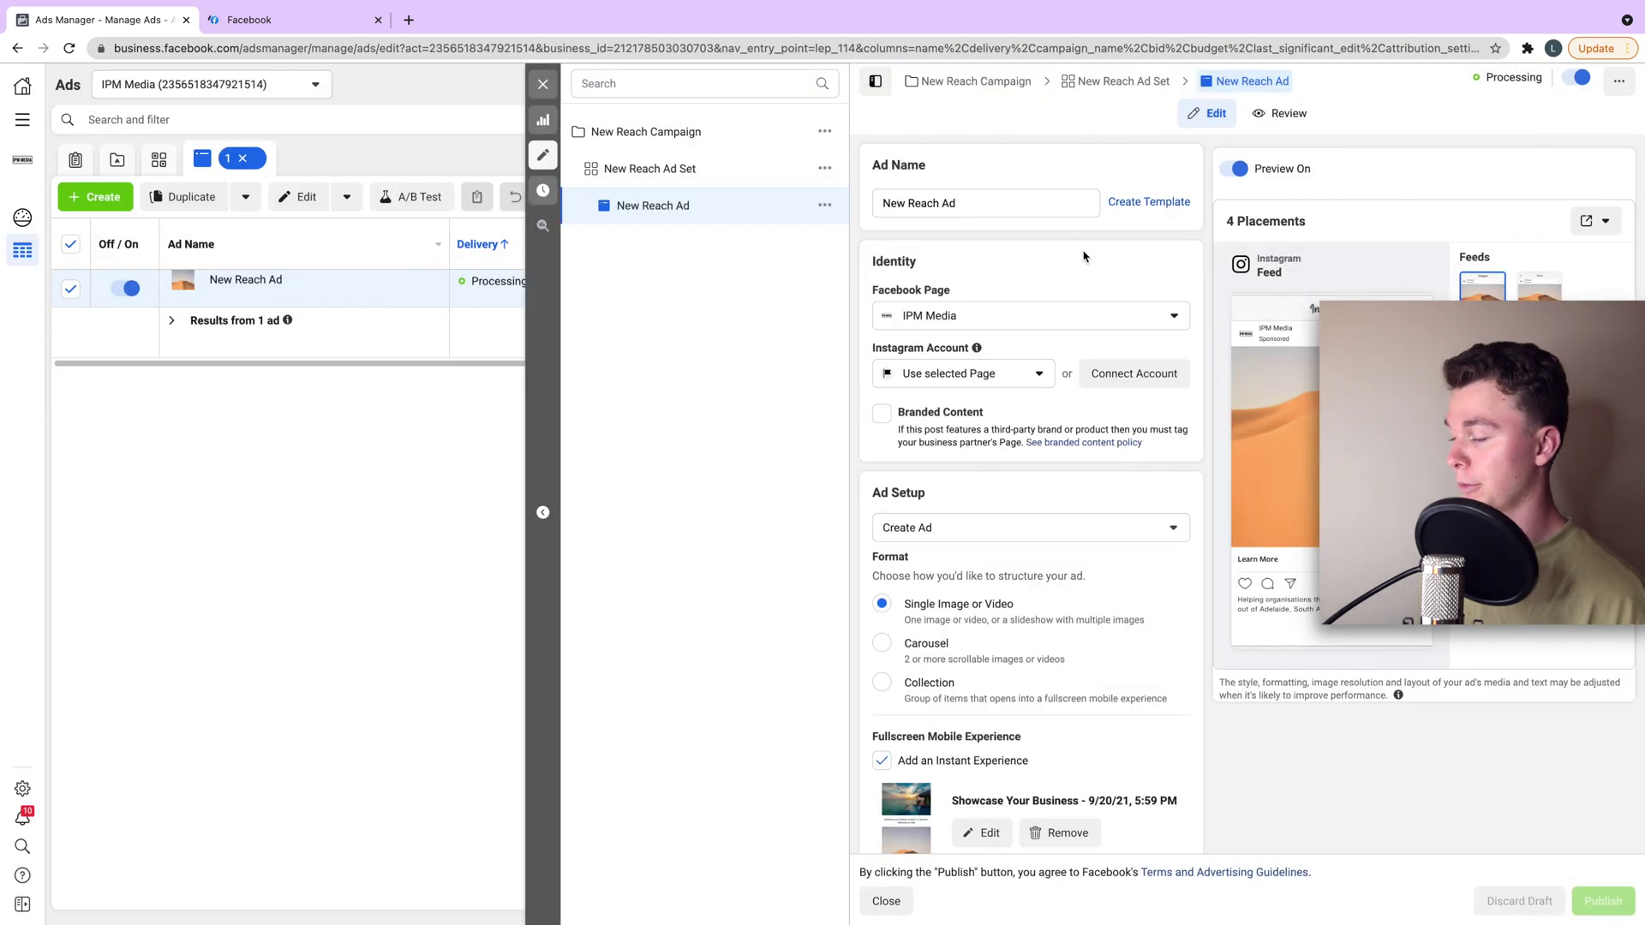